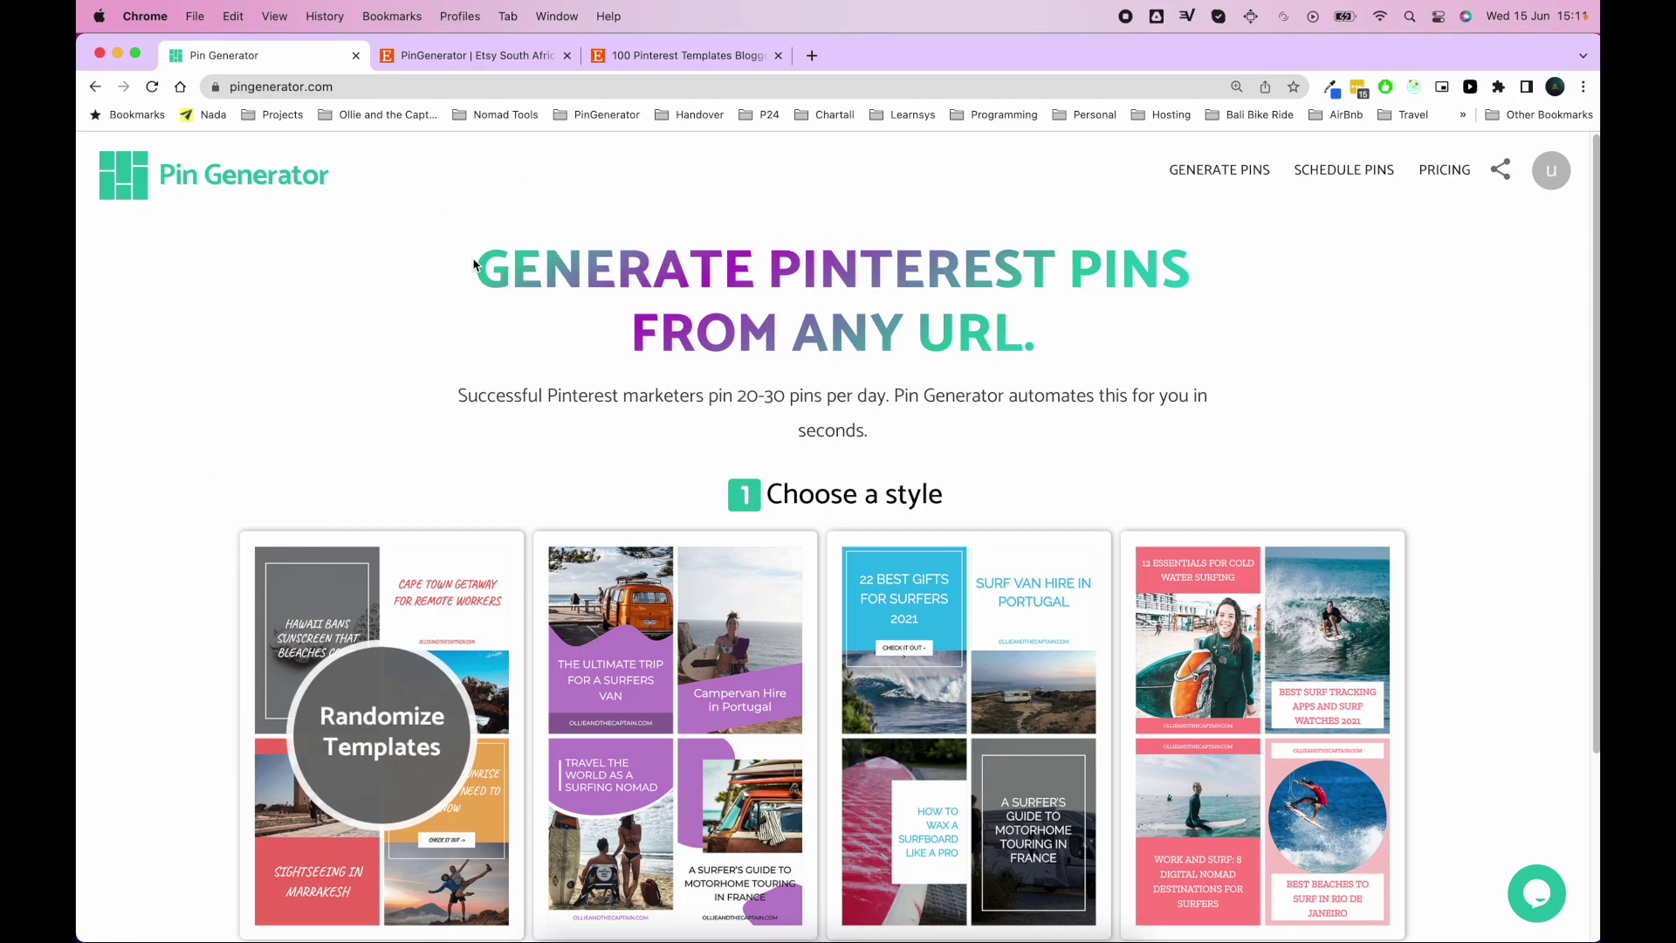
- Go to the Products page listing shops PinGenerator and PGTesting and the item Test listing 1
{"action": "left_click_drag", "start_coordinate": [478, 259], "coordinate": [1120, 335]}
{"action": "left_click", "coordinate": [1180, 355]}
{"action": "left_click", "coordinate": [1551, 177]}
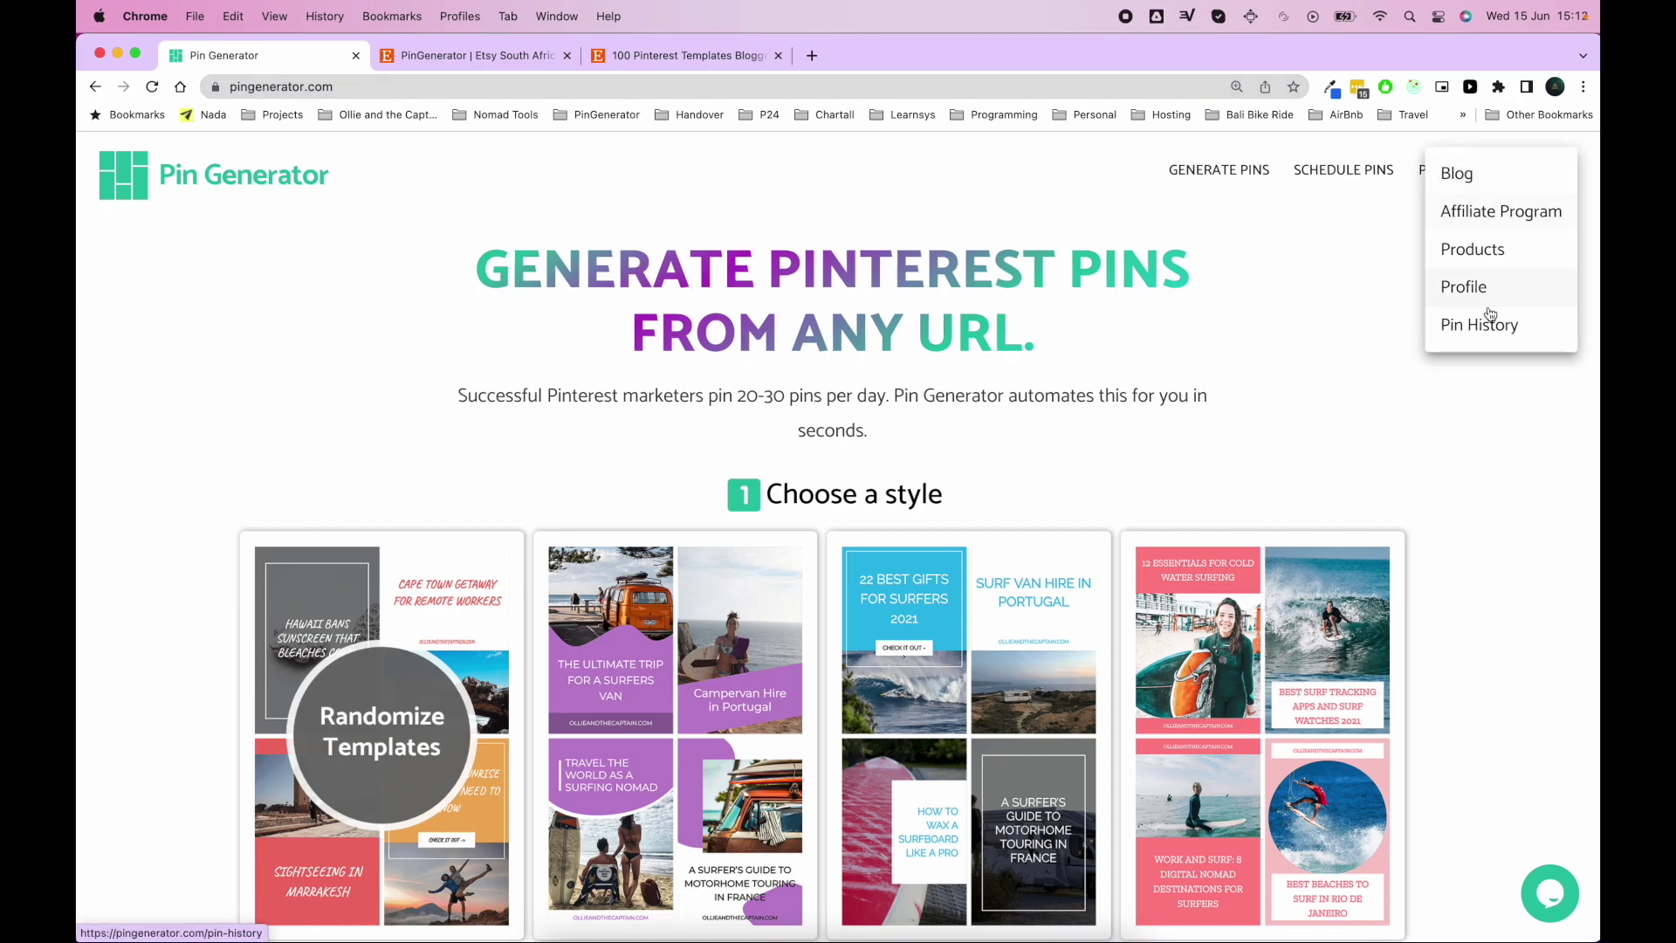
{"action": "left_click", "coordinate": [1496, 259]}
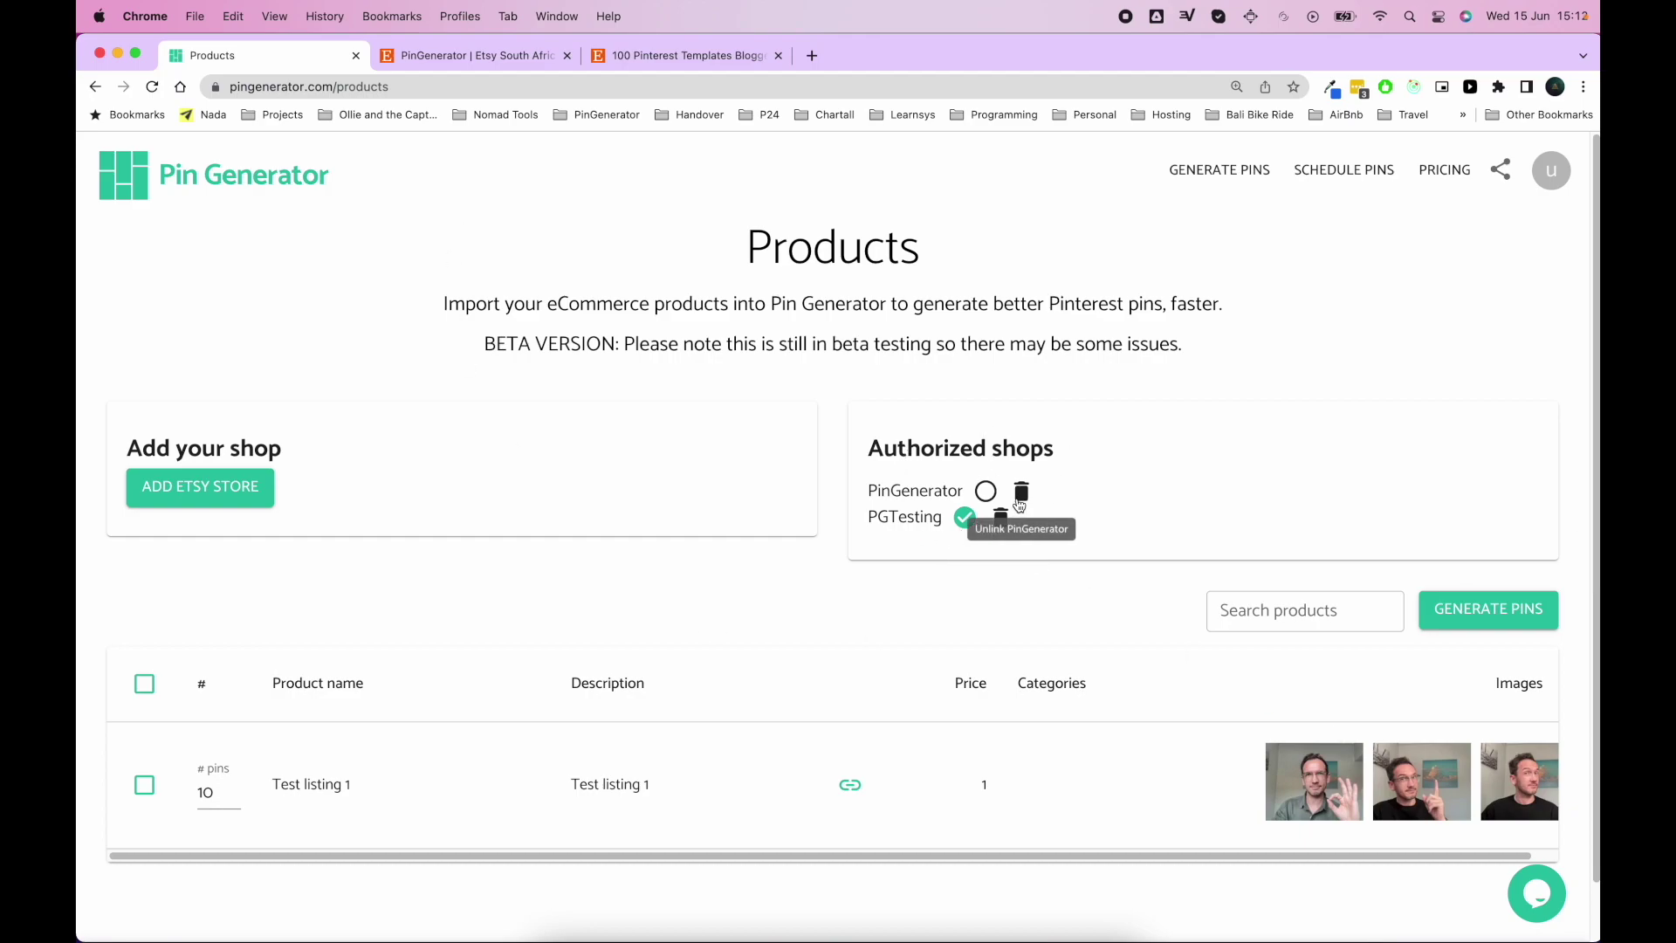
- Unlink the PinGenerator shop, leaving PGTesting as the only authorized shop
{"action": "left_click", "coordinate": [1020, 494]}
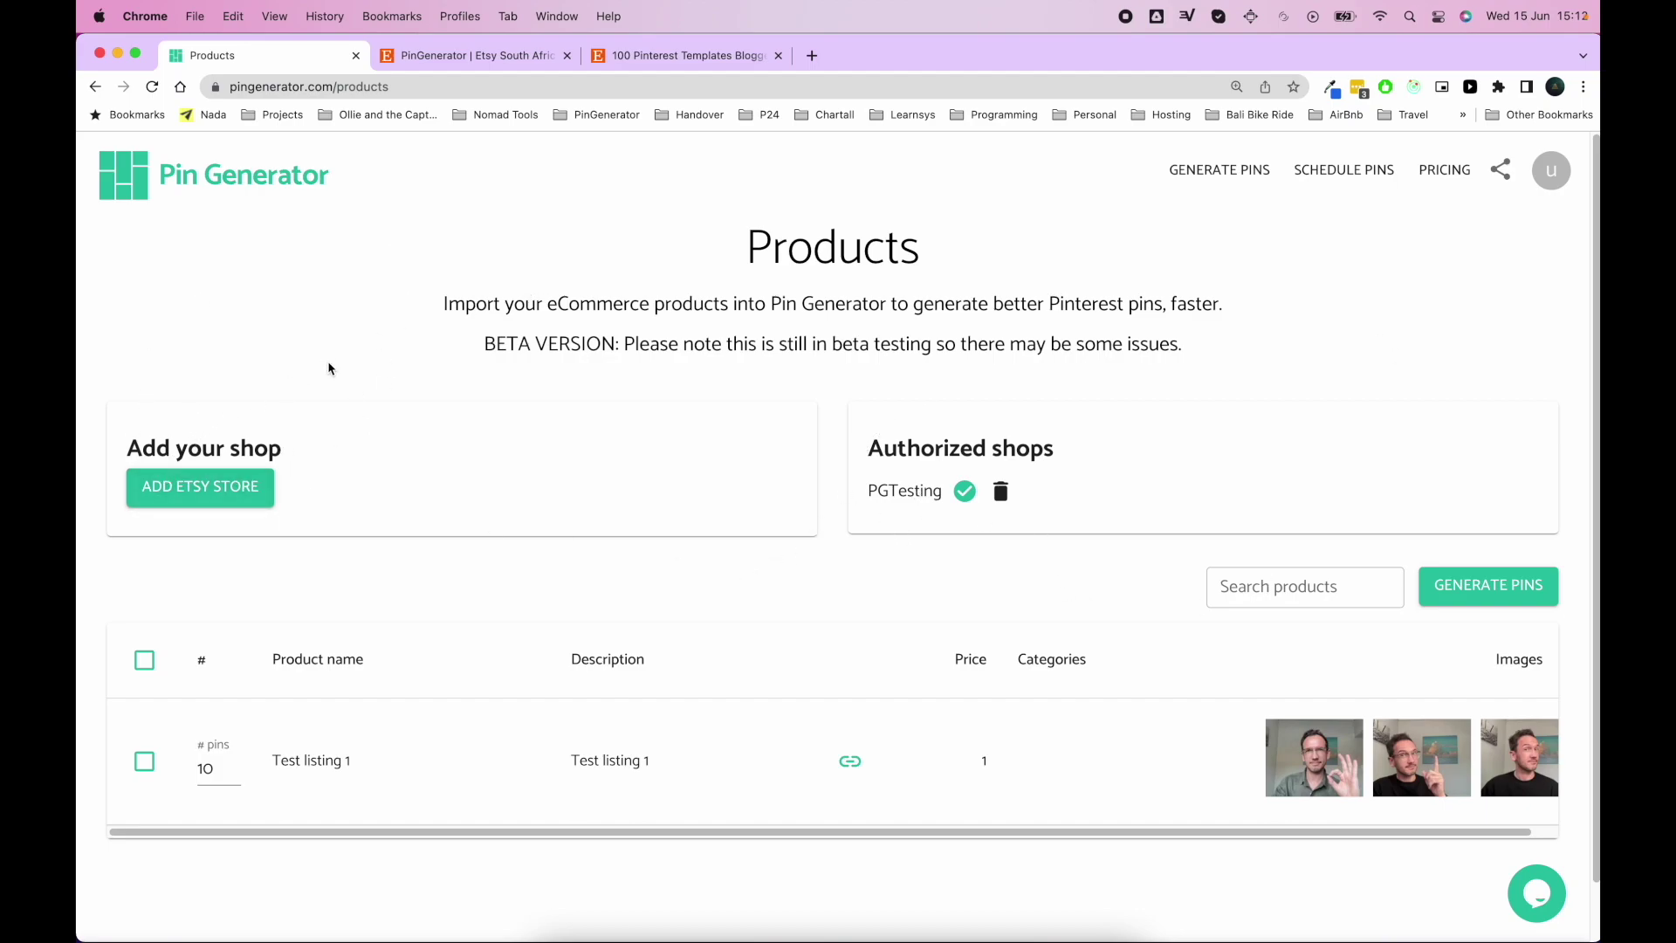
{"action": "left_click_drag", "start_coordinate": [485, 341], "coordinate": [612, 354]}
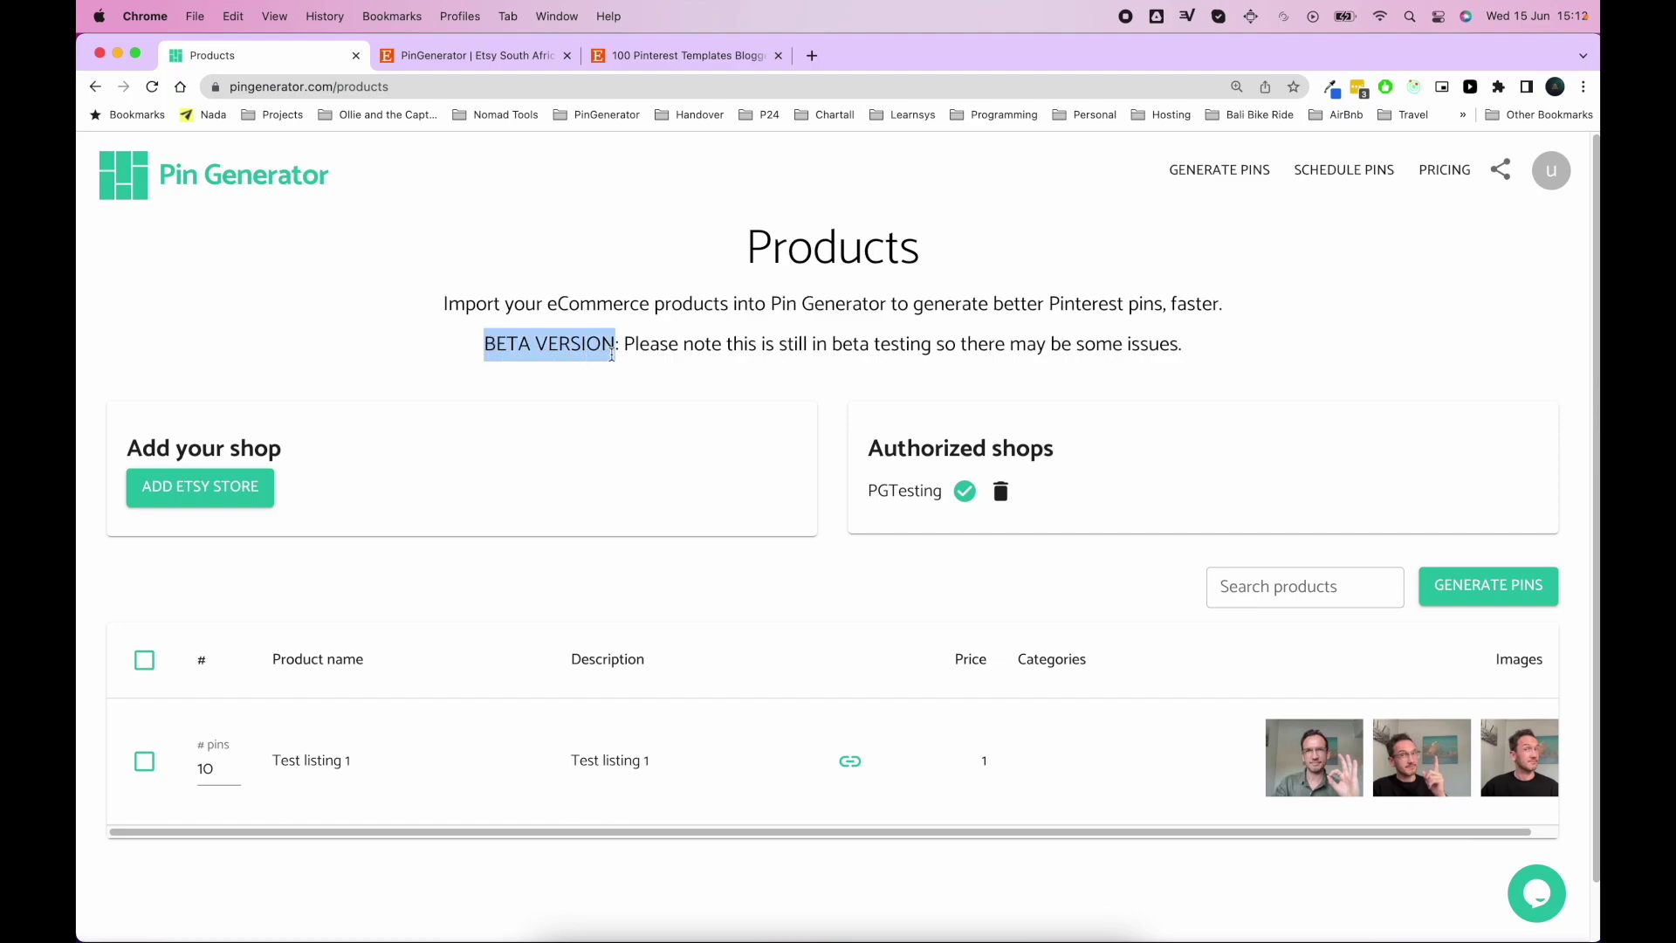
{"action": "double_click", "coordinate": [614, 344]}
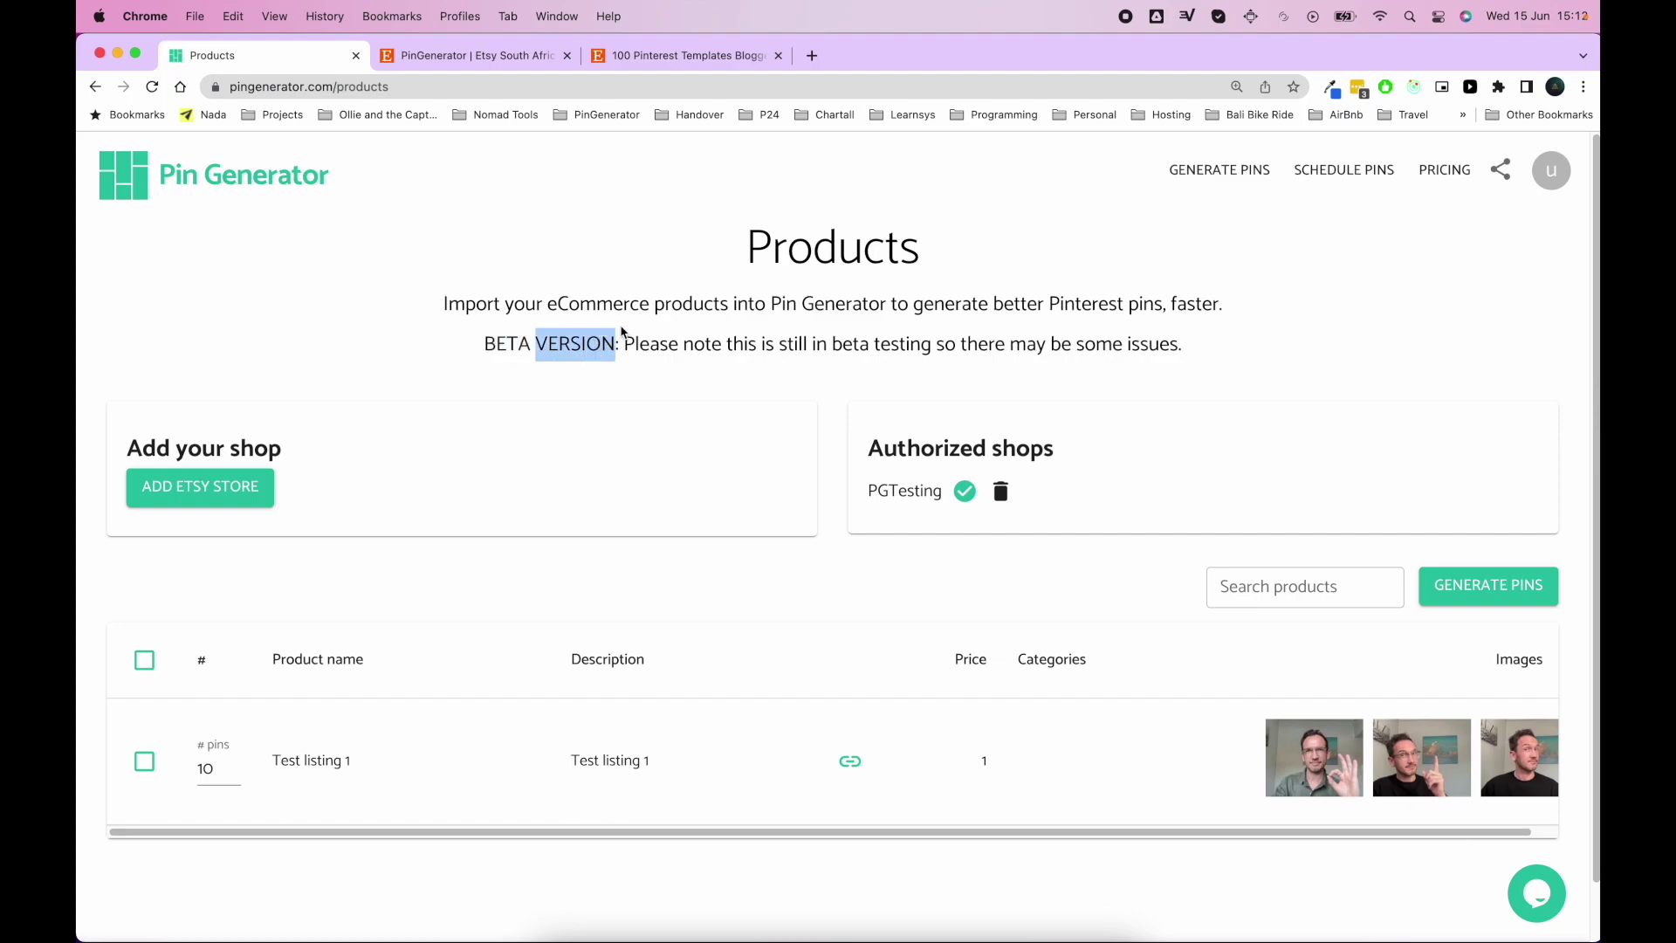
{"action": "left_click", "coordinate": [494, 348]}
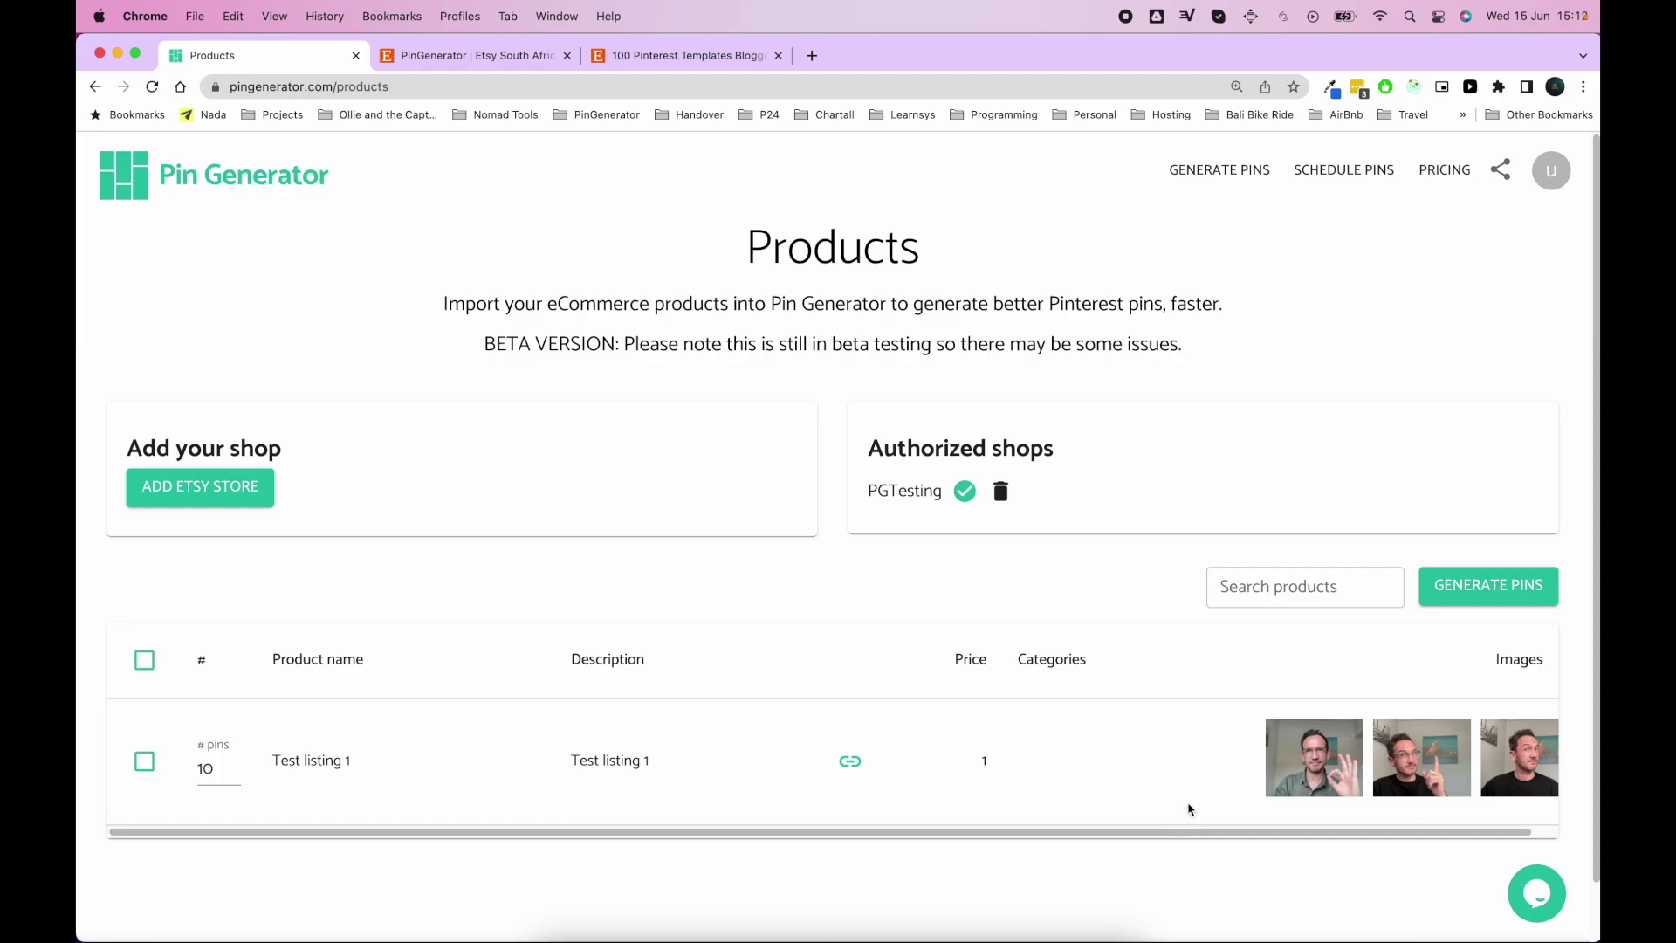
{"action": "scroll", "coordinate": [1270, 660], "scroll_direction": "down", "scroll_amount": 2}
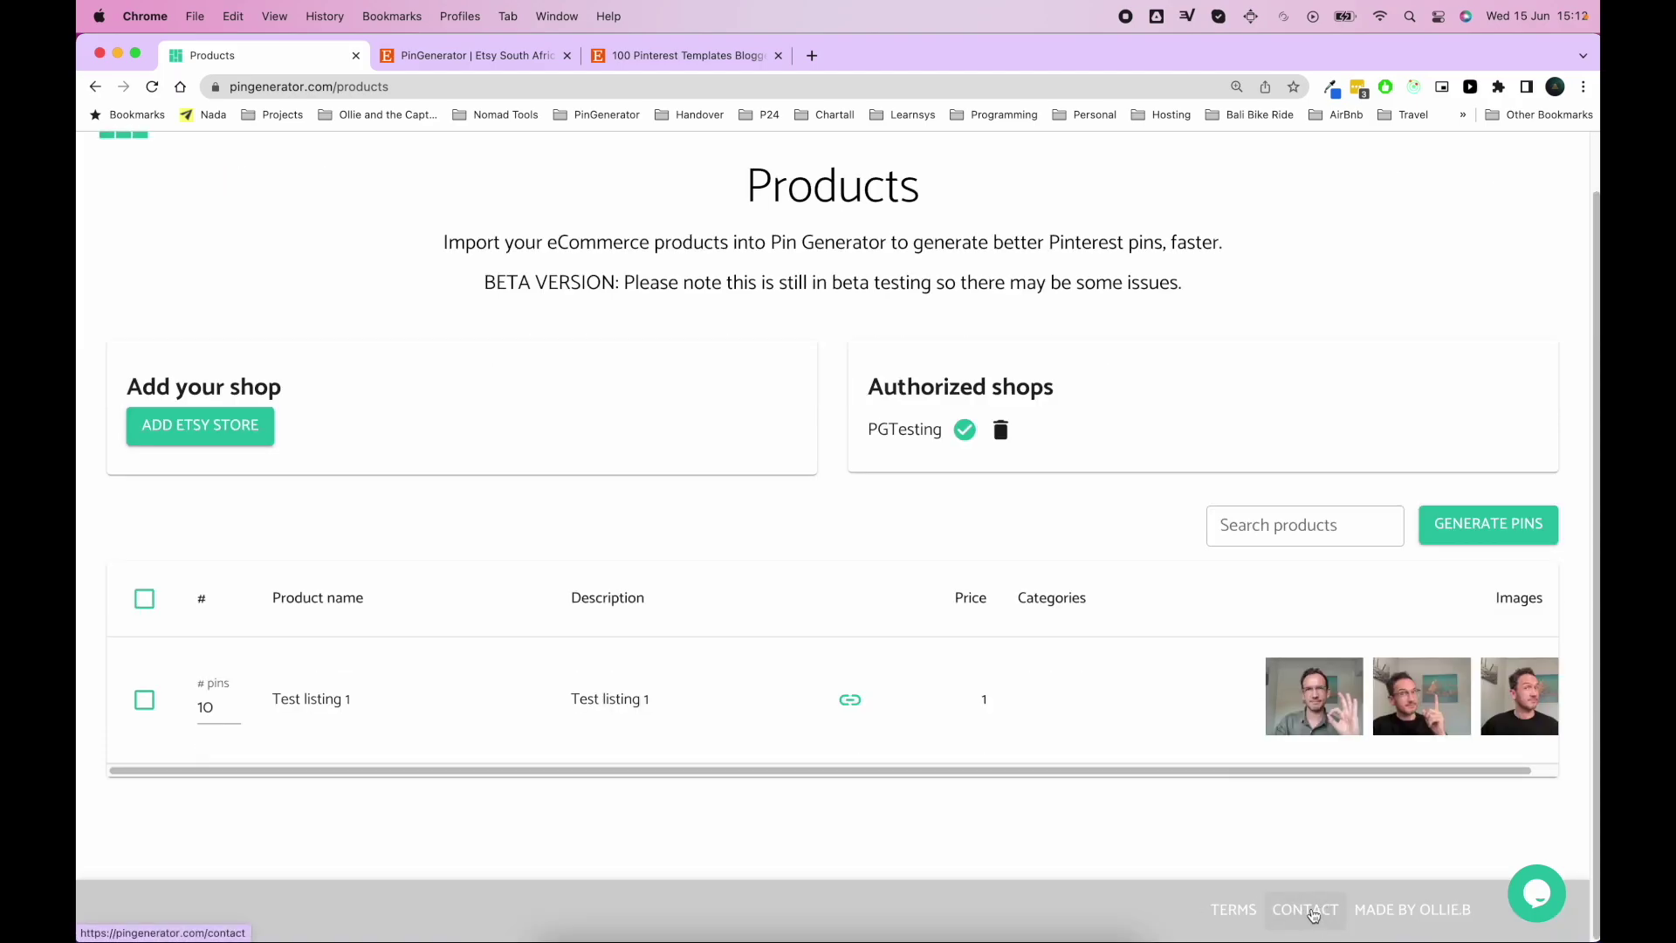
{"action": "scroll", "coordinate": [1314, 916], "scroll_direction": "up", "scroll_amount": 2}
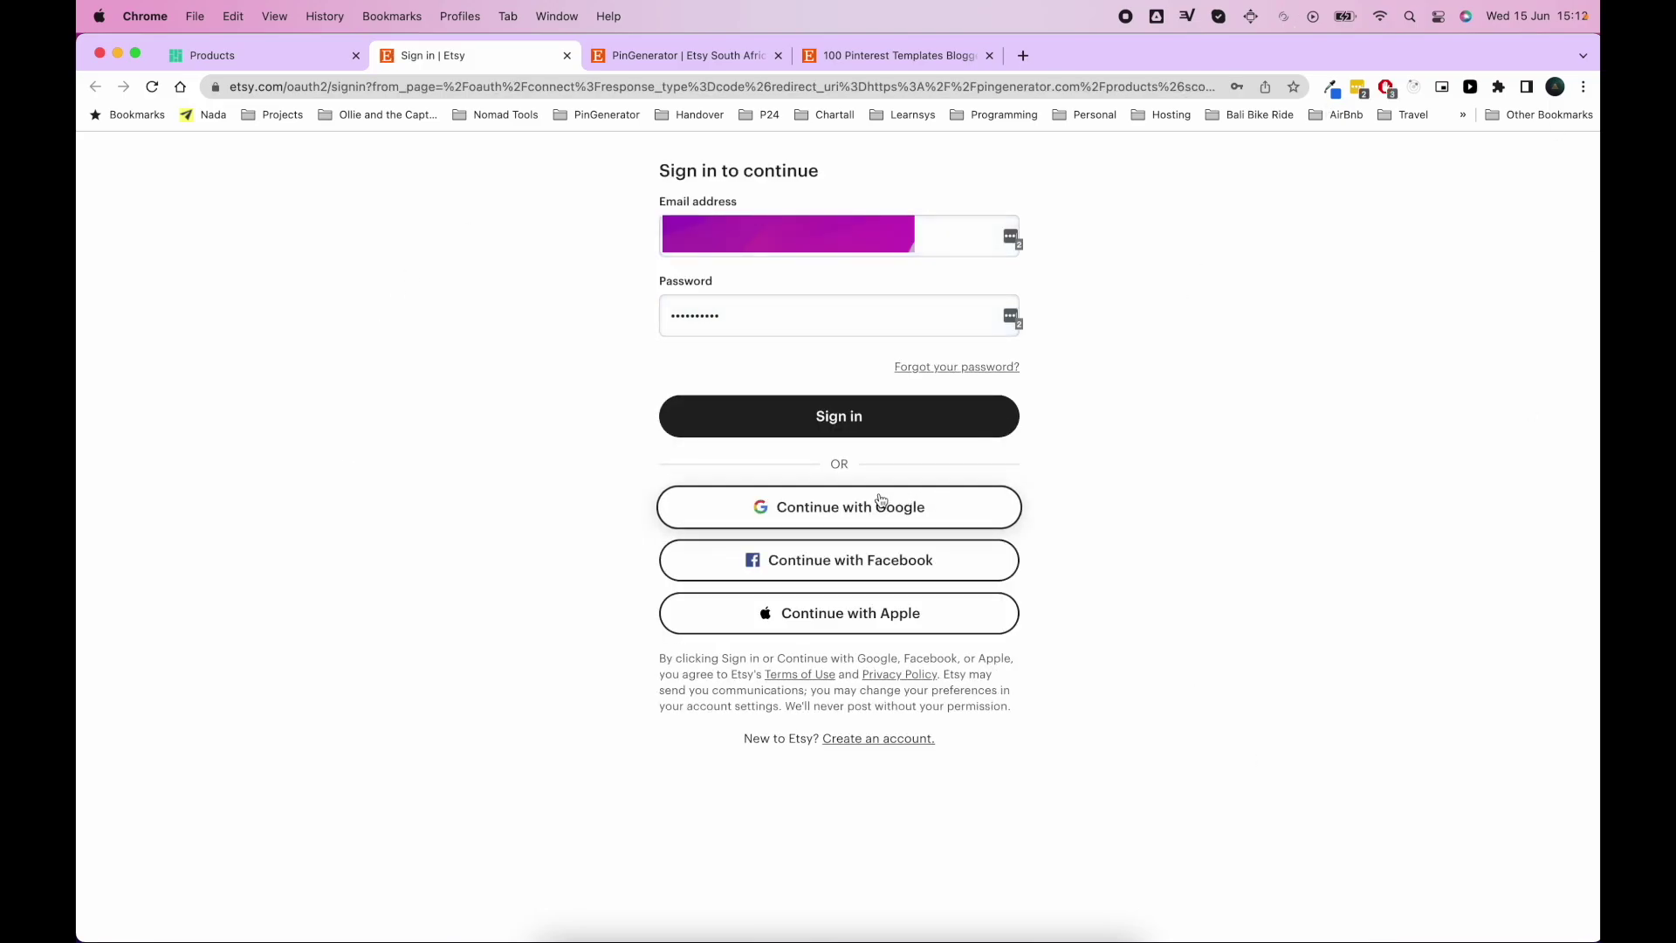
- Sign in to Etsy and grant Pin Generator access to listings, profile and email
{"action": "left_click", "coordinate": [851, 417]}
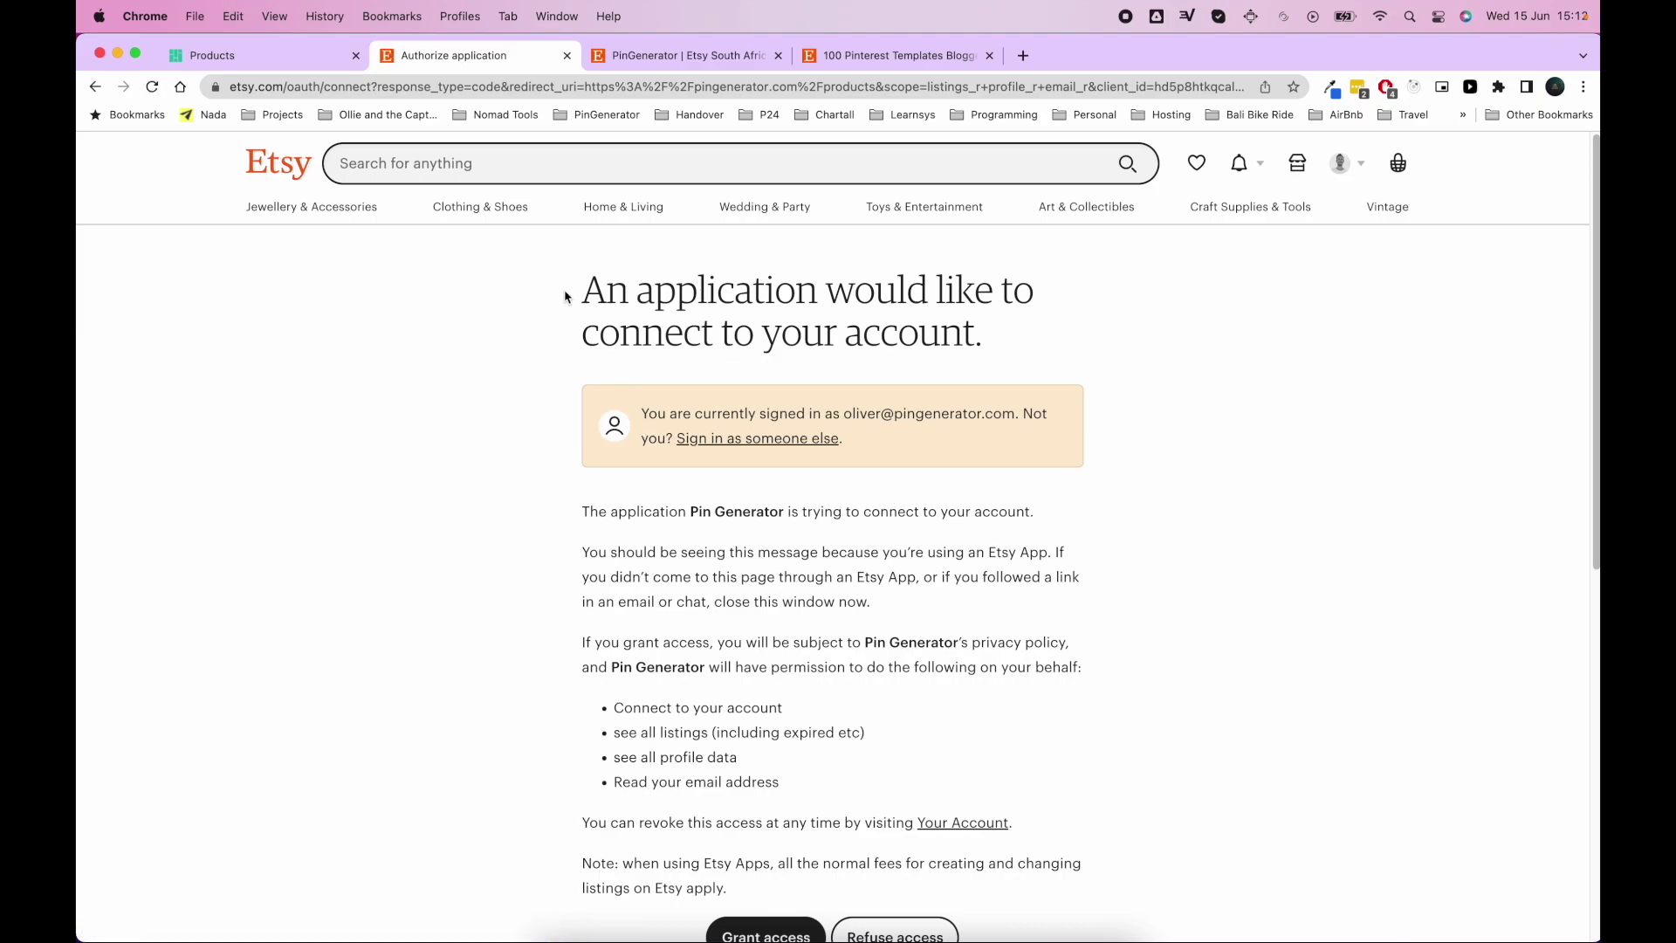
{"action": "left_click_drag", "start_coordinate": [568, 294], "coordinate": [1003, 339]}
{"action": "scroll", "coordinate": [1065, 445], "scroll_direction": "down", "scroll_amount": 1}
{"action": "scroll", "coordinate": [1065, 445], "scroll_direction": "down", "scroll_amount": 5}
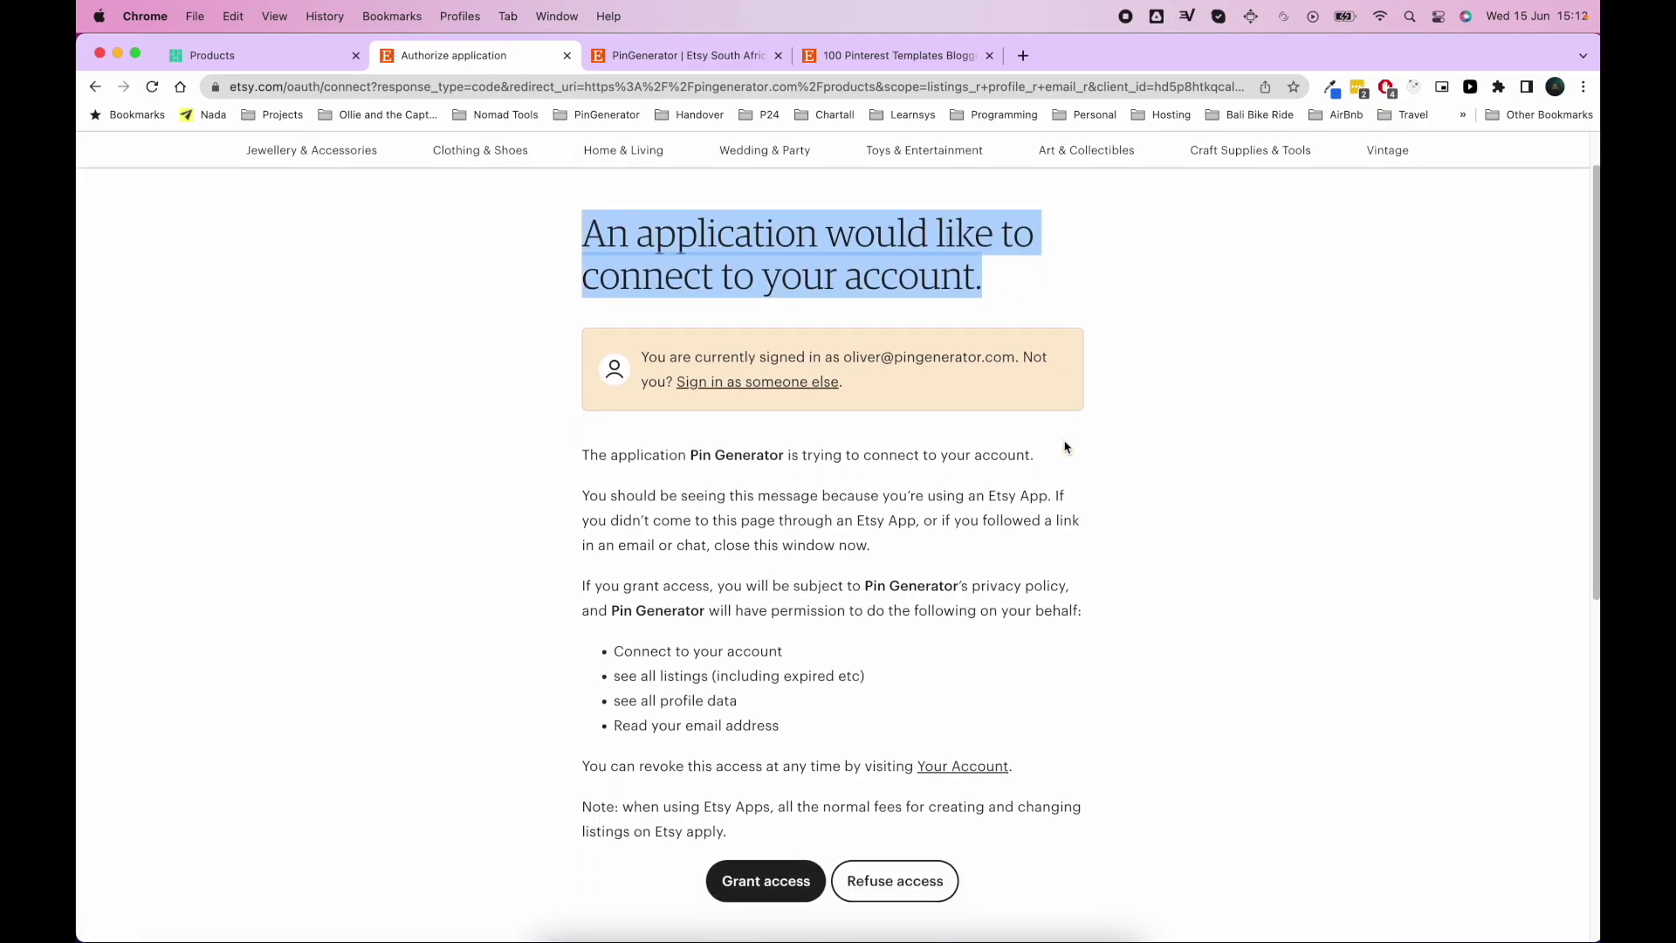
{"action": "scroll", "coordinate": [858, 350], "scroll_direction": "up", "scroll_amount": 1}
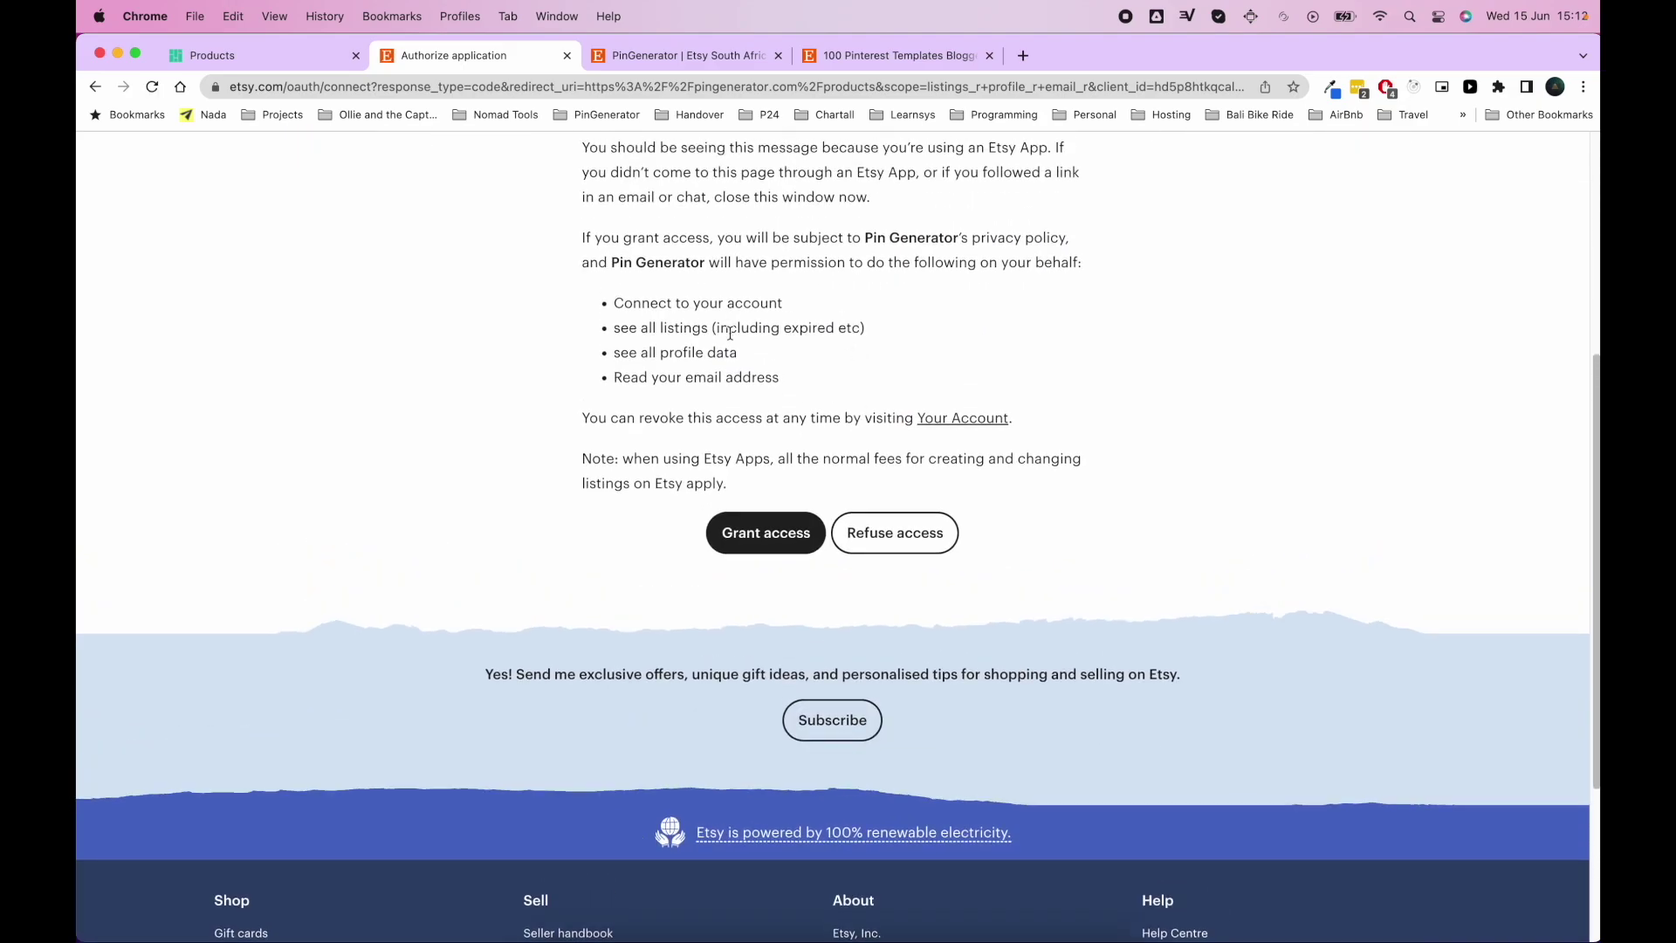
{"action": "left_click_drag", "start_coordinate": [622, 329], "coordinate": [845, 342]}
{"action": "left_click_drag", "start_coordinate": [614, 351], "coordinate": [792, 388]}
{"action": "scroll", "coordinate": [786, 419], "scroll_direction": "up", "scroll_amount": 2}
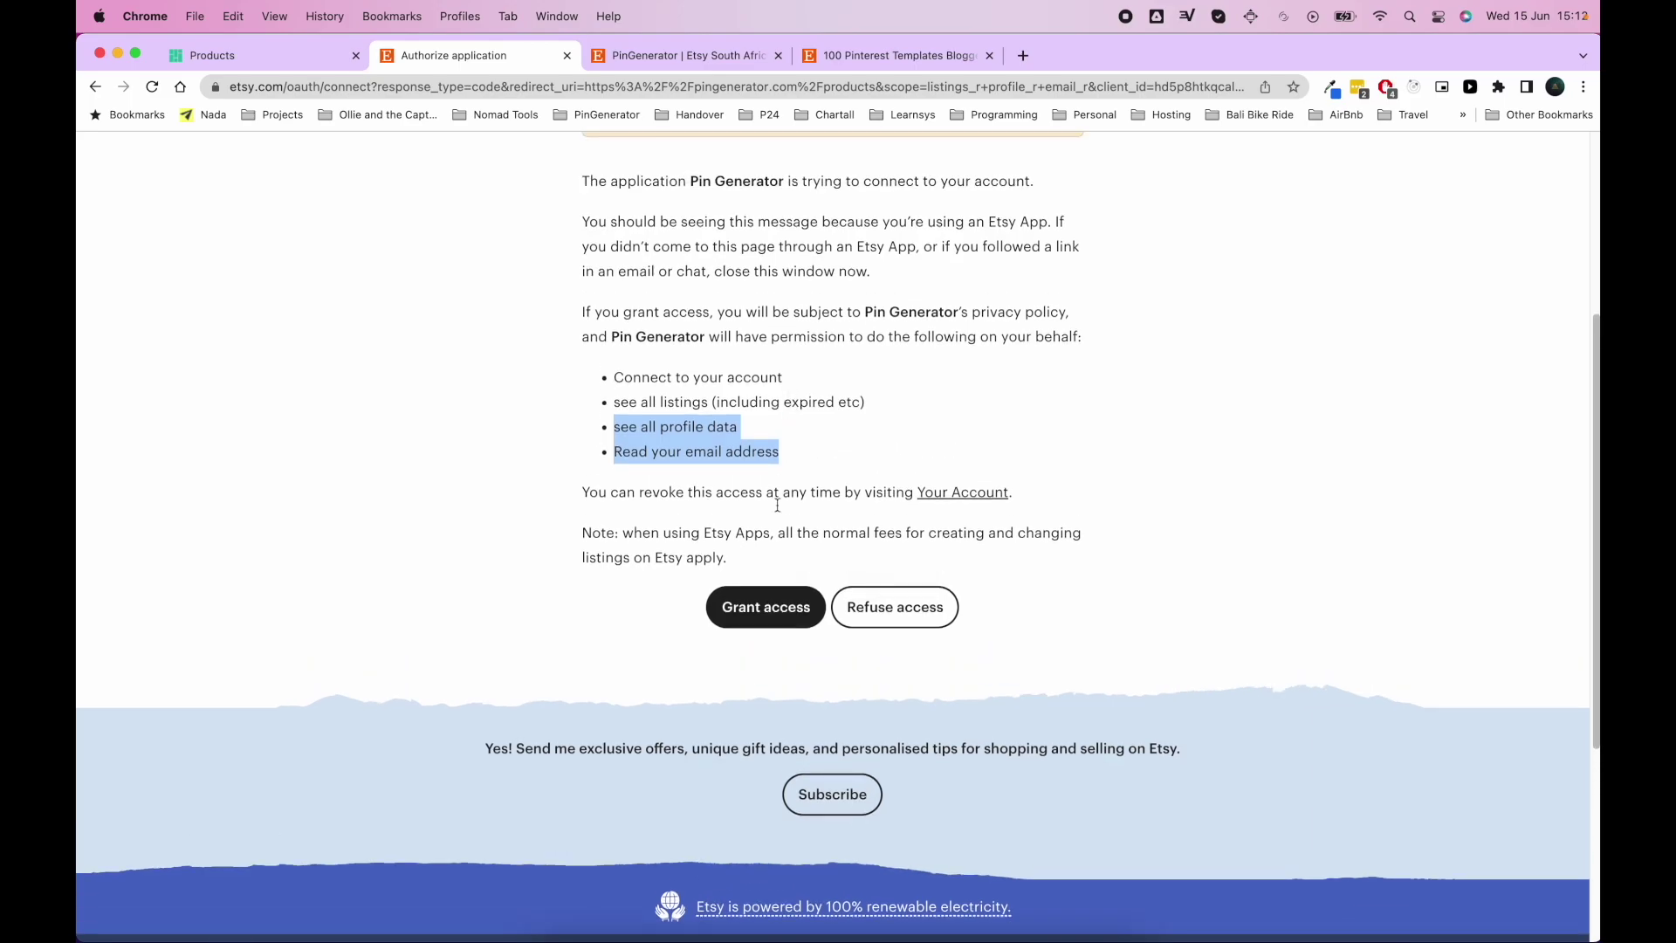
{"action": "left_click", "coordinate": [759, 604]}
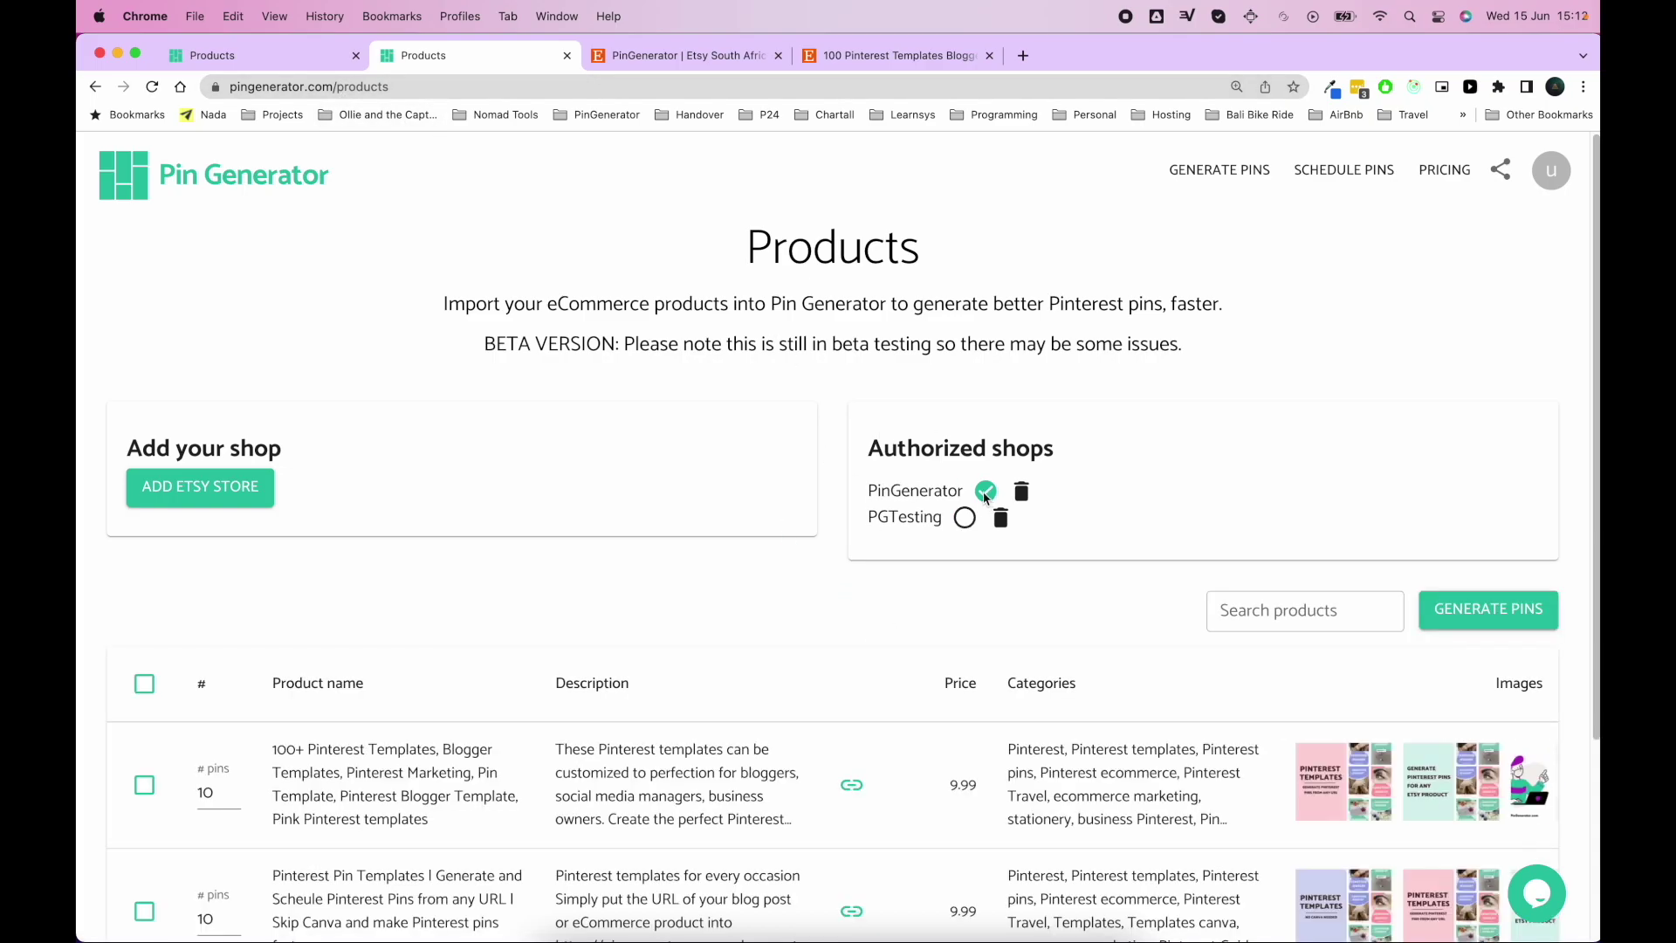
- Confirm PinGenerator is relinked, view its Etsy storefront, then return to Pin Generator's Products page
{"action": "left_click_drag", "start_coordinate": [870, 494], "coordinate": [960, 494]}
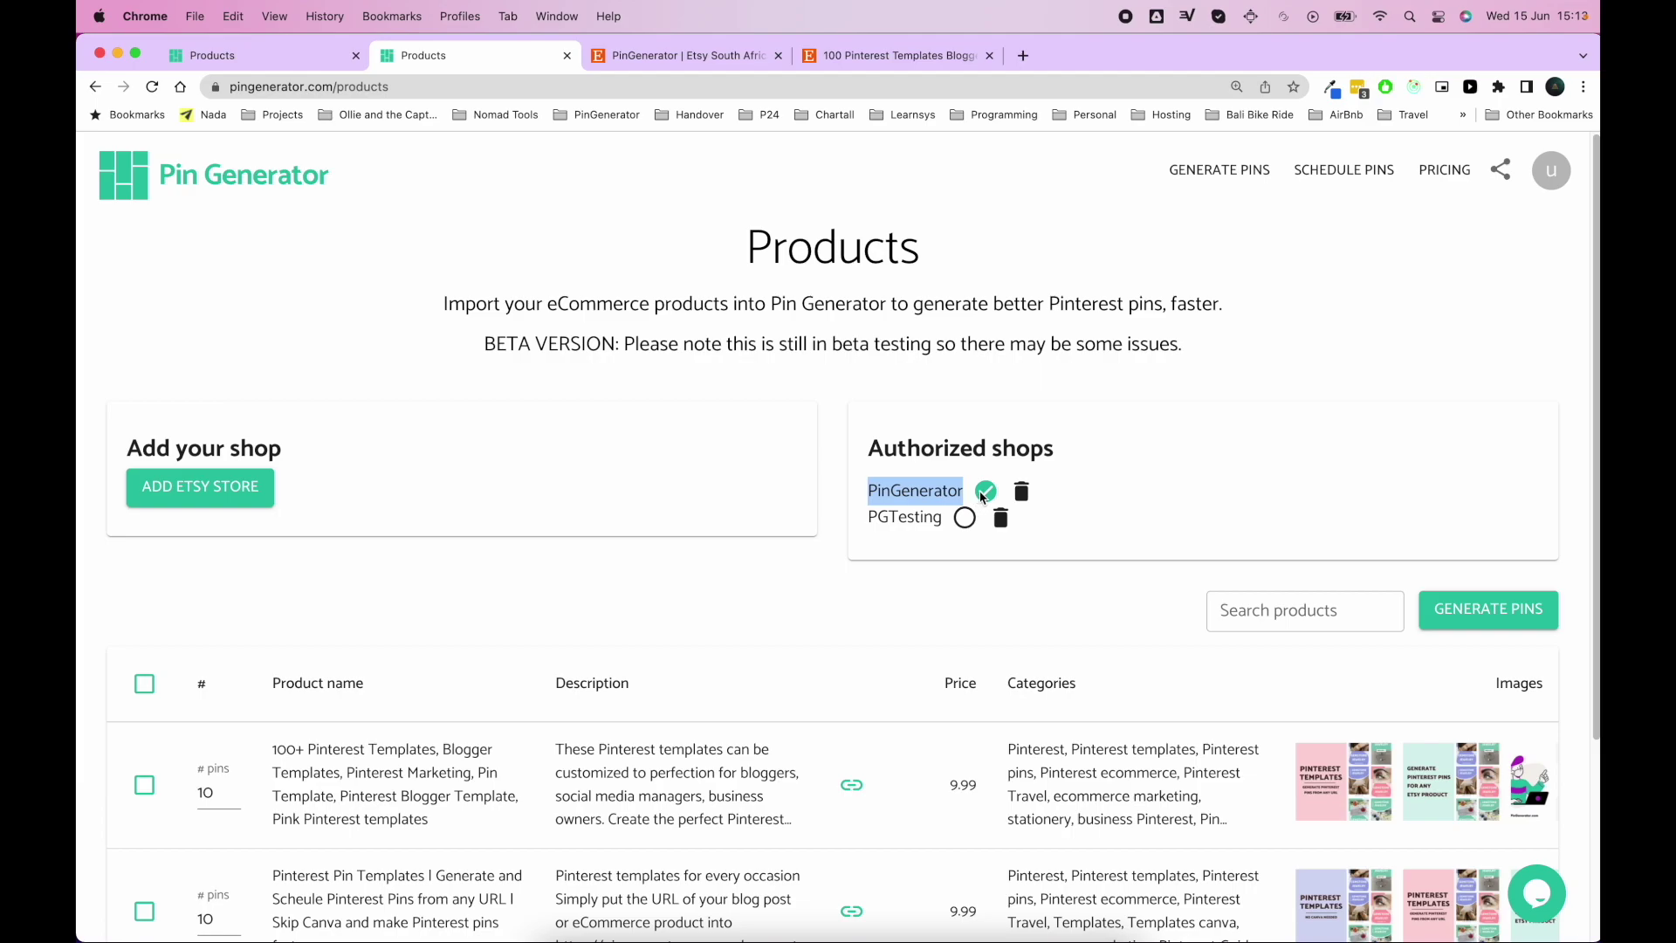
{"action": "left_click", "coordinate": [741, 62]}
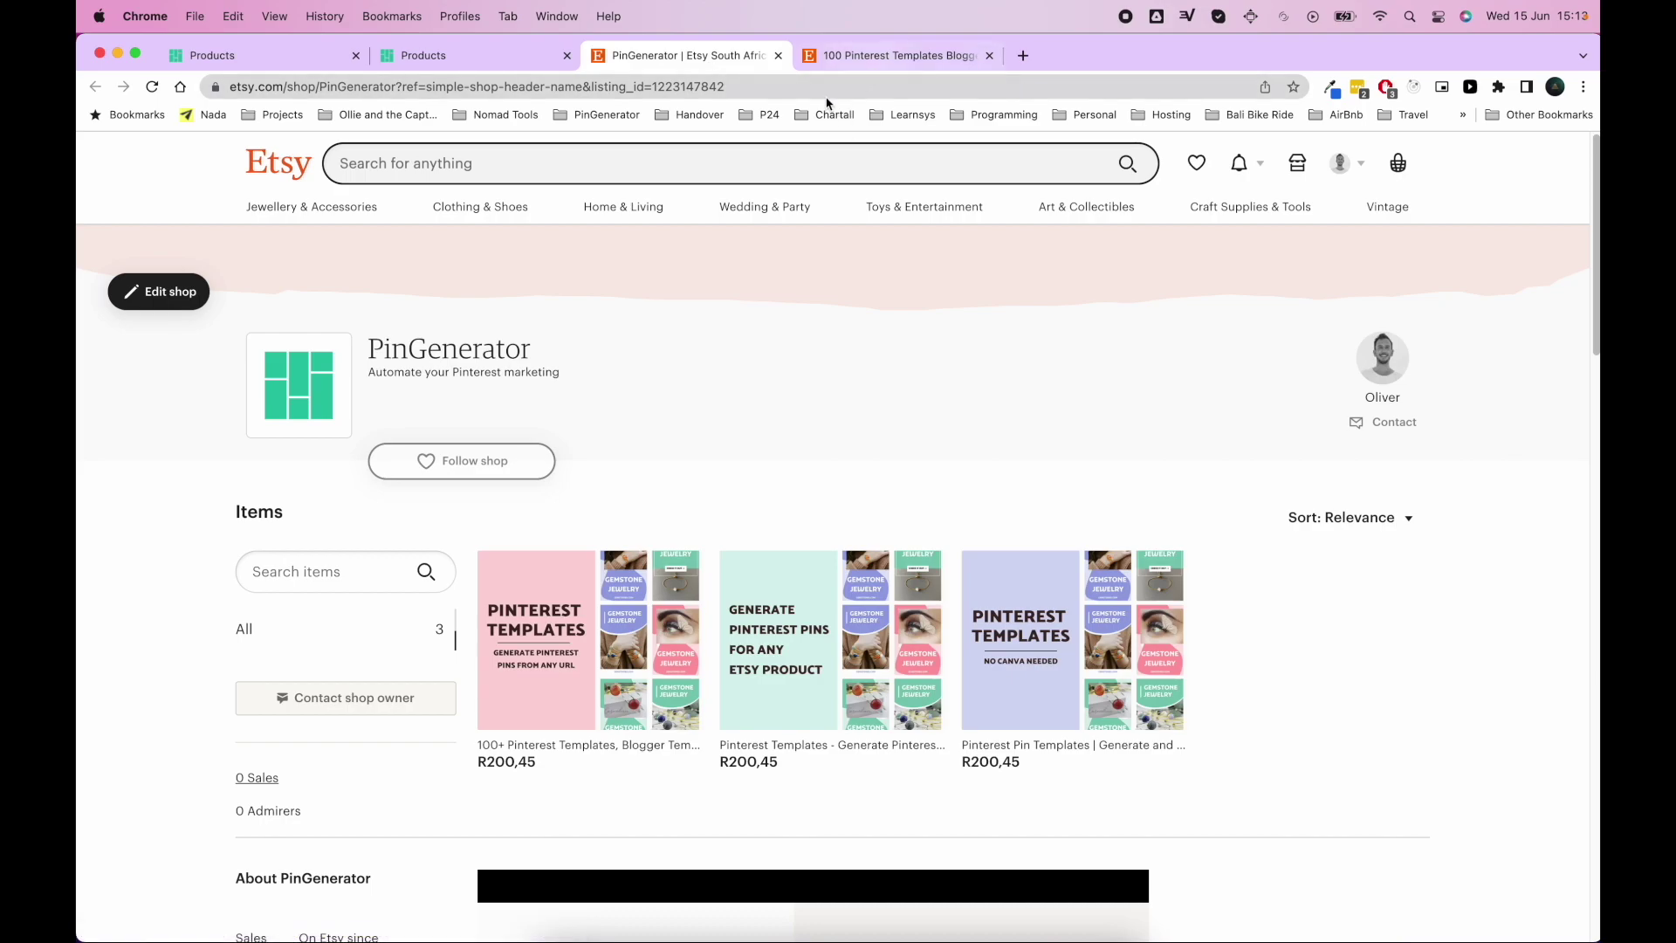
{"action": "left_click", "coordinate": [422, 55]}
- Leave only the 100+ Pinterest Templates product selected at 10 pins and generate its pins
{"action": "scroll", "coordinate": [979, 766], "scroll_direction": "down", "scroll_amount": 5}
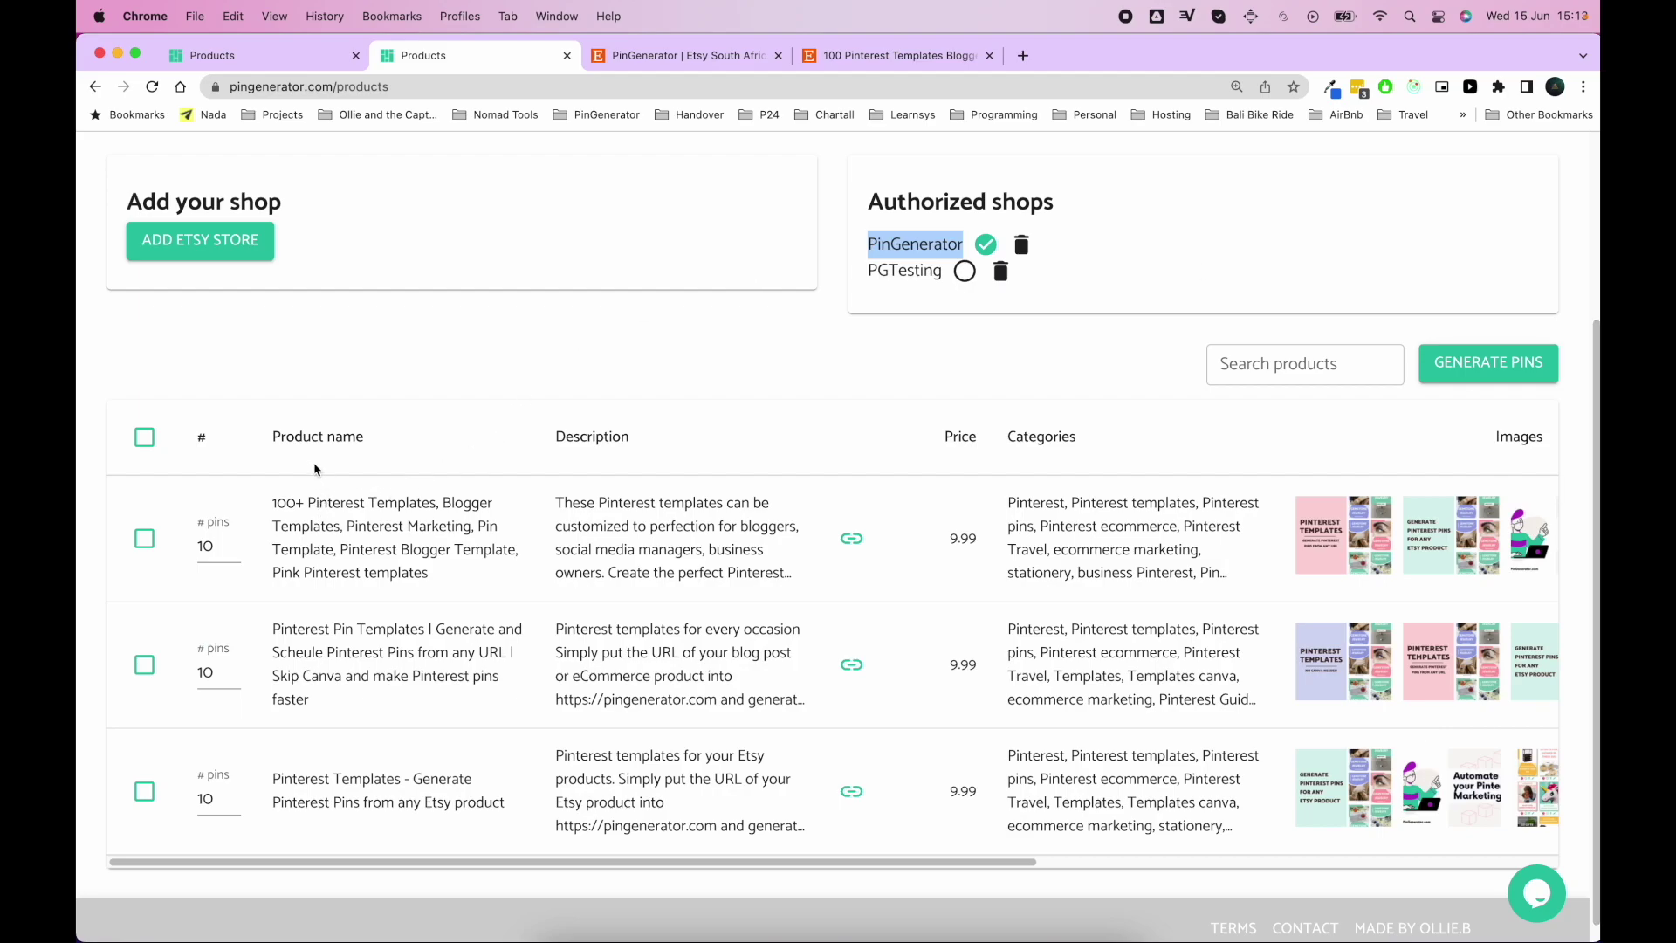
{"action": "left_click", "coordinate": [151, 440]}
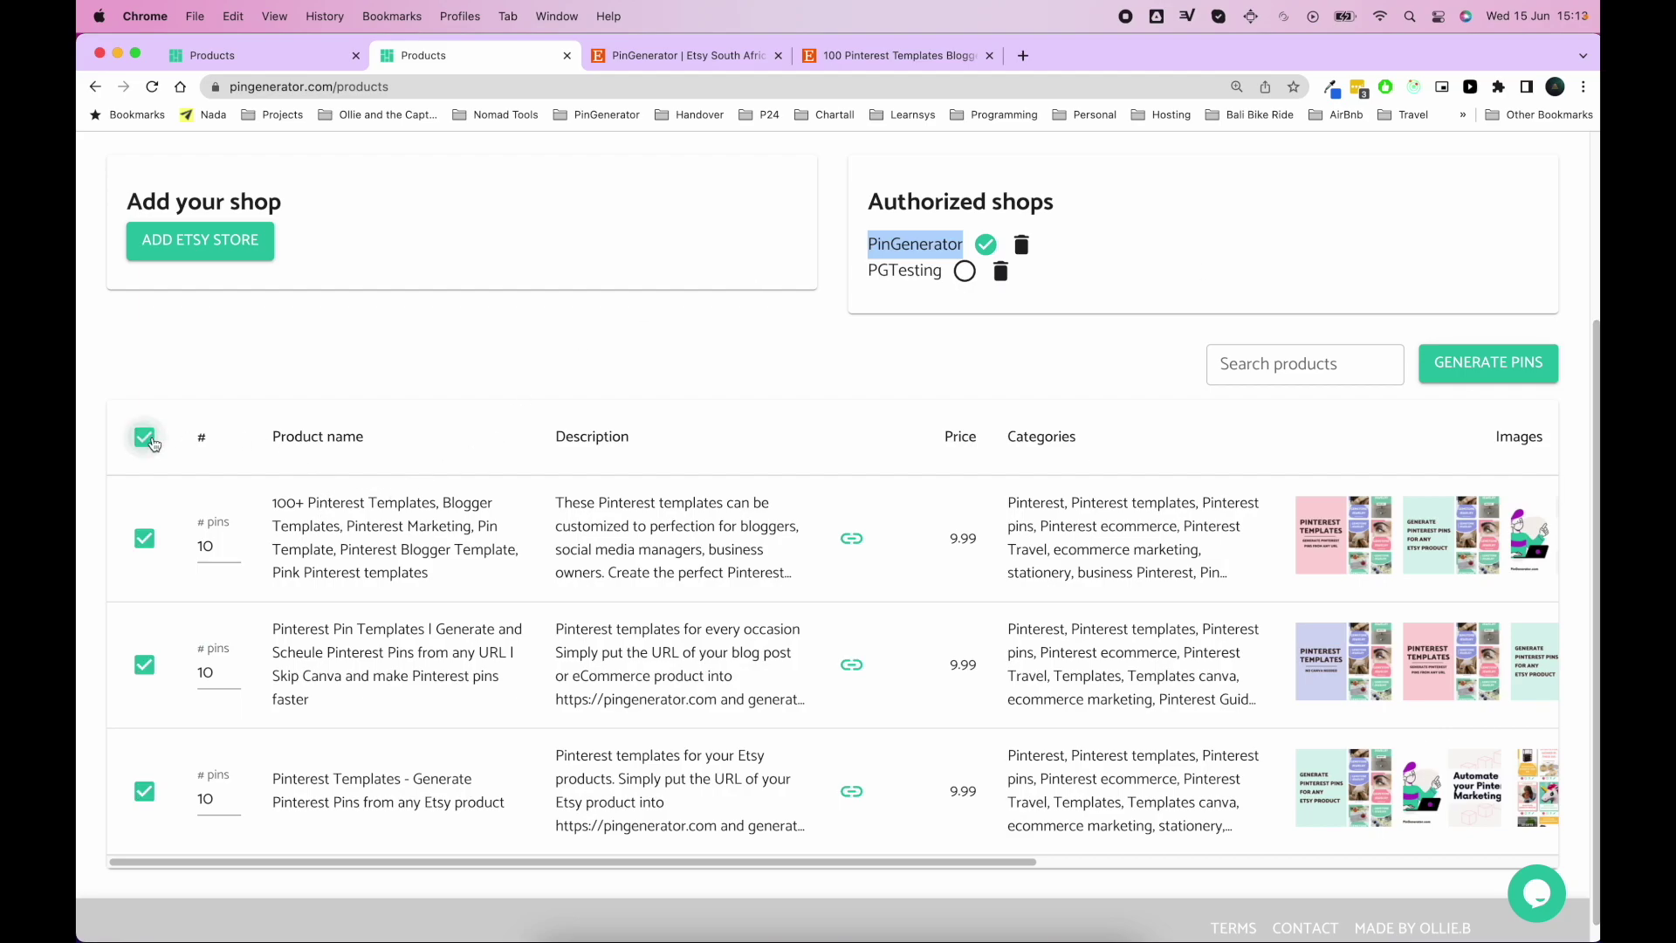
{"action": "left_click", "coordinate": [145, 539]}
{"action": "left_click", "coordinate": [145, 664]}
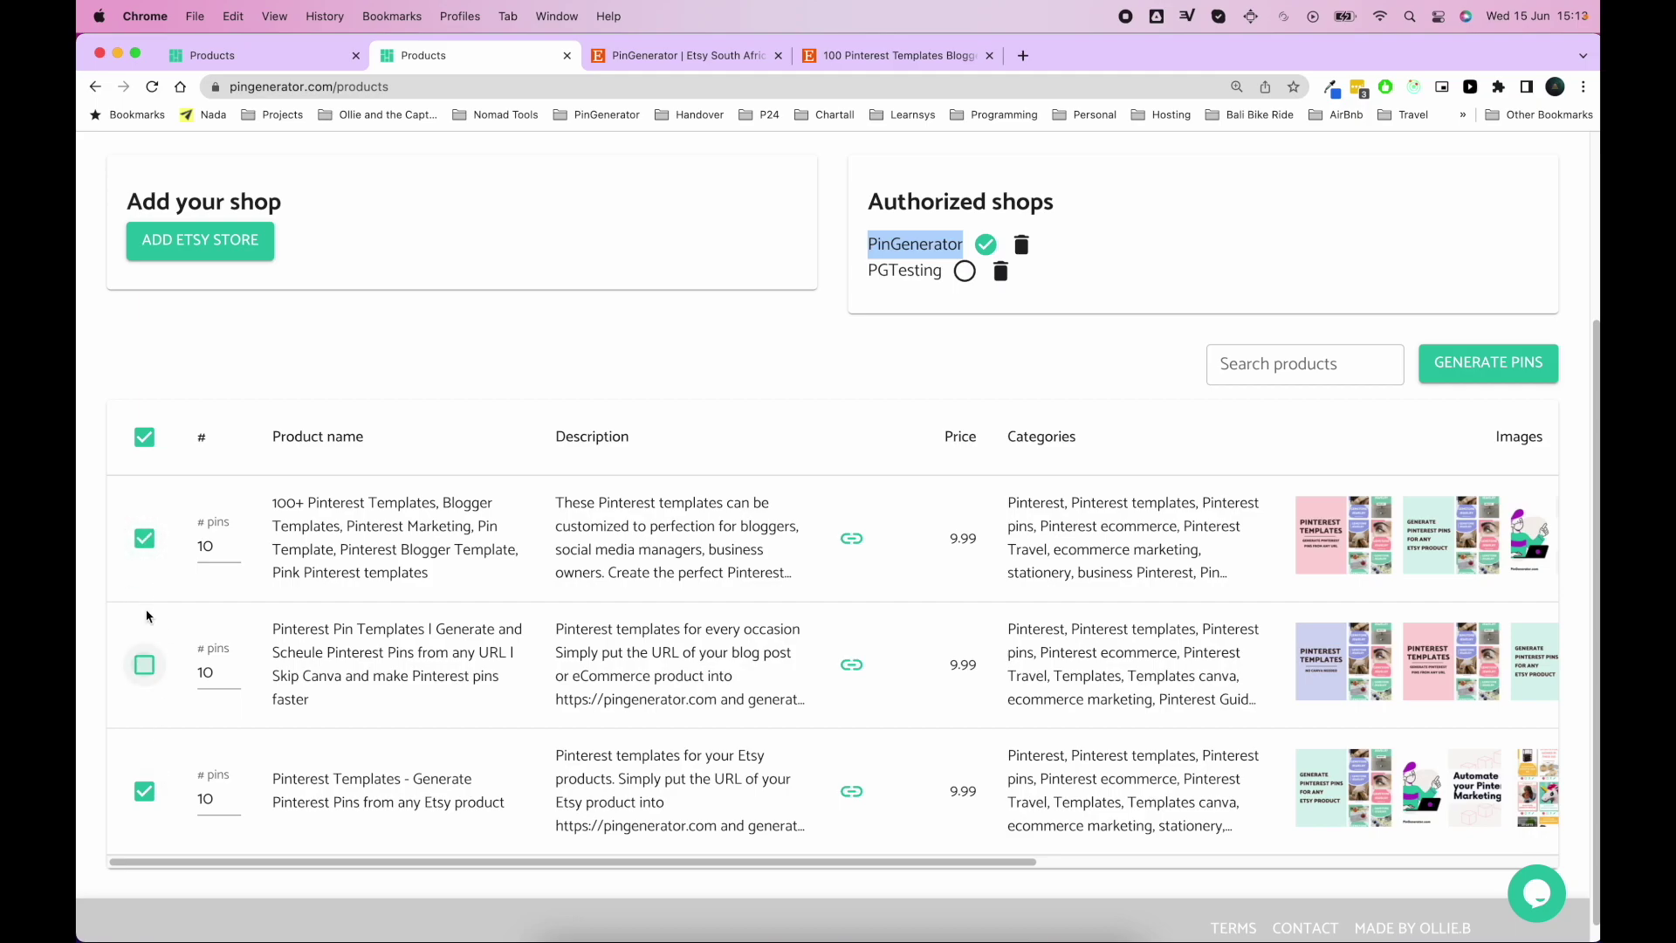
{"action": "double_click", "coordinate": [206, 545]}
{"action": "left_click", "coordinate": [146, 540]}
{"action": "left_click", "coordinate": [146, 665]}
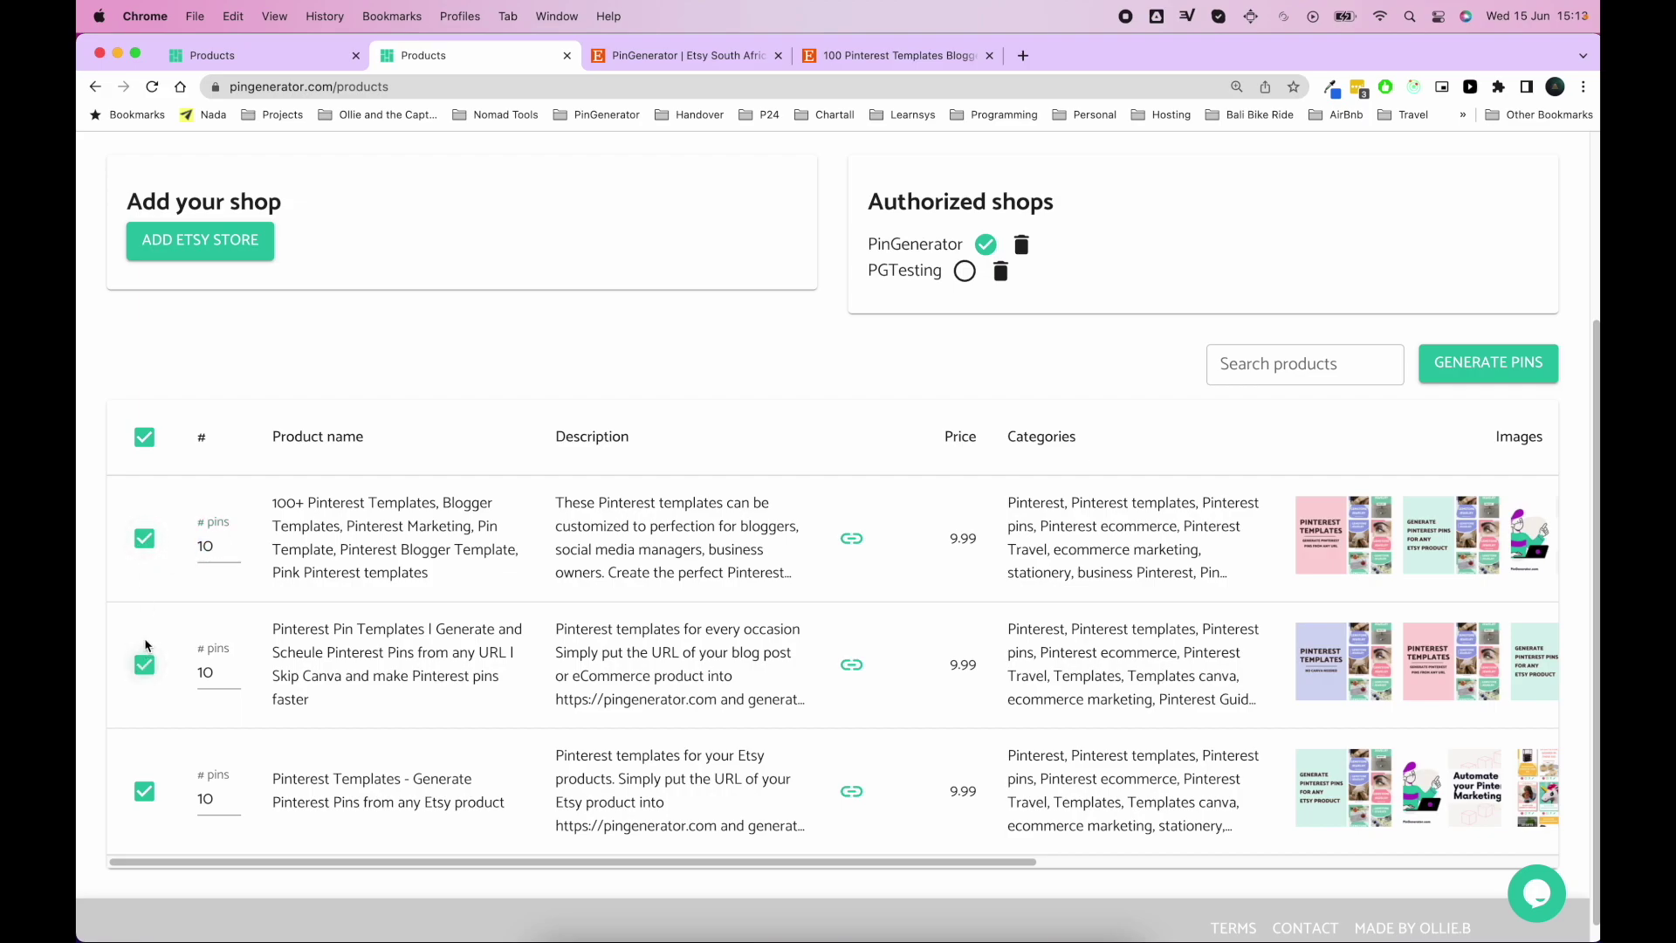
{"action": "left_click", "coordinate": [150, 450]}
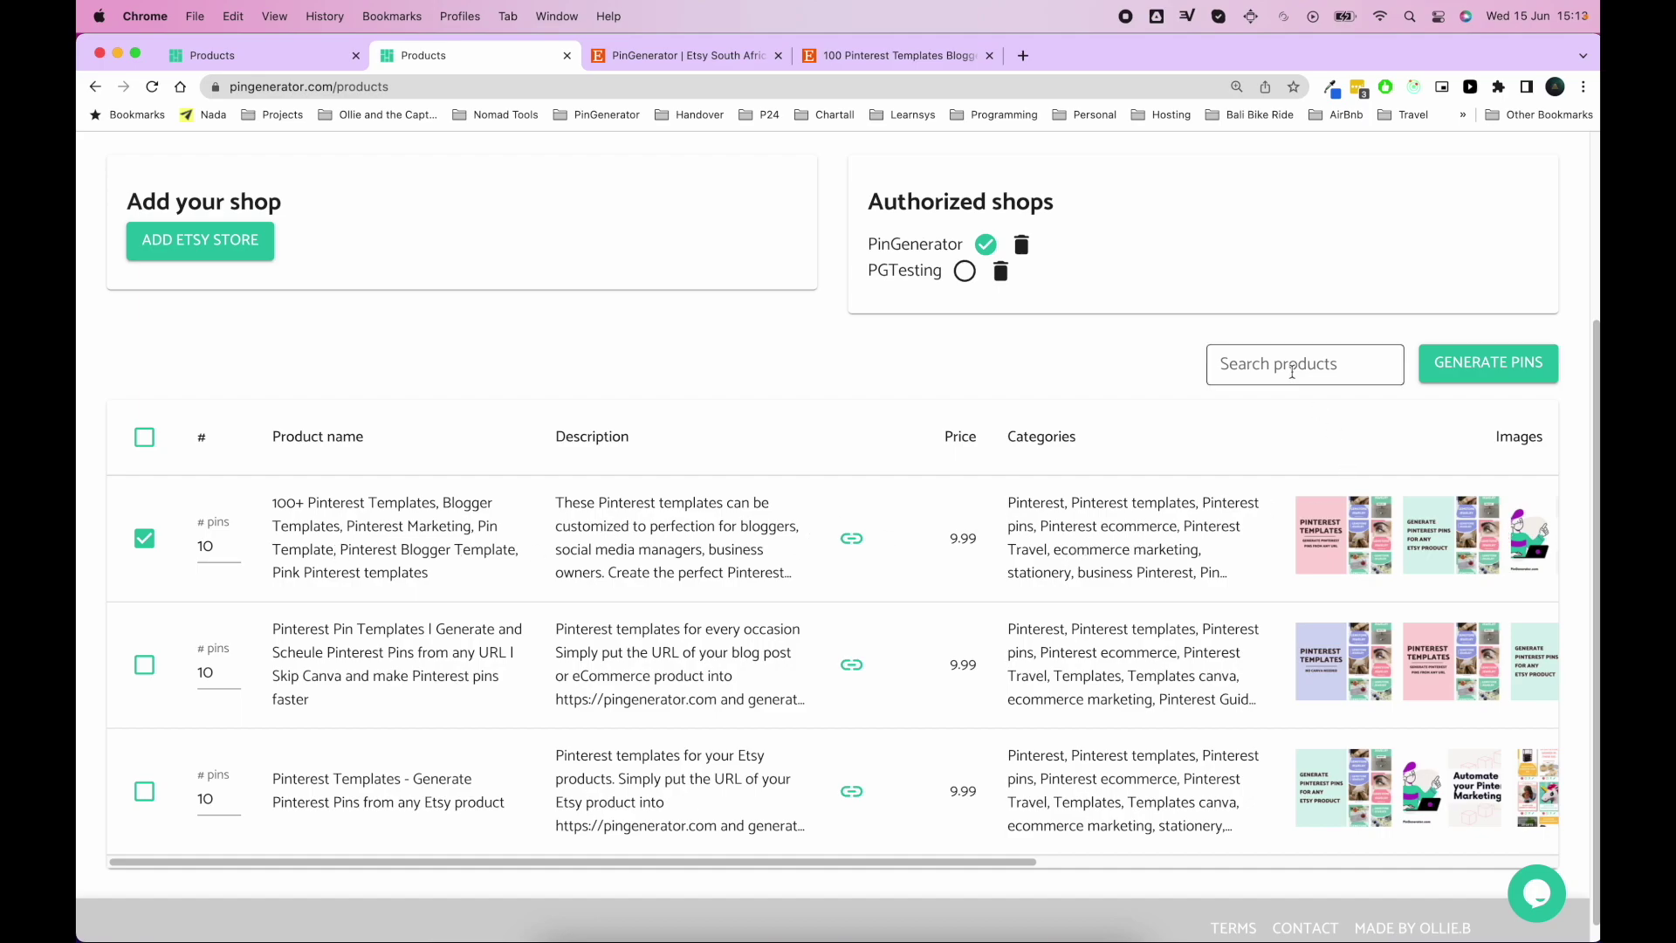
{"action": "left_click", "coordinate": [1486, 376]}
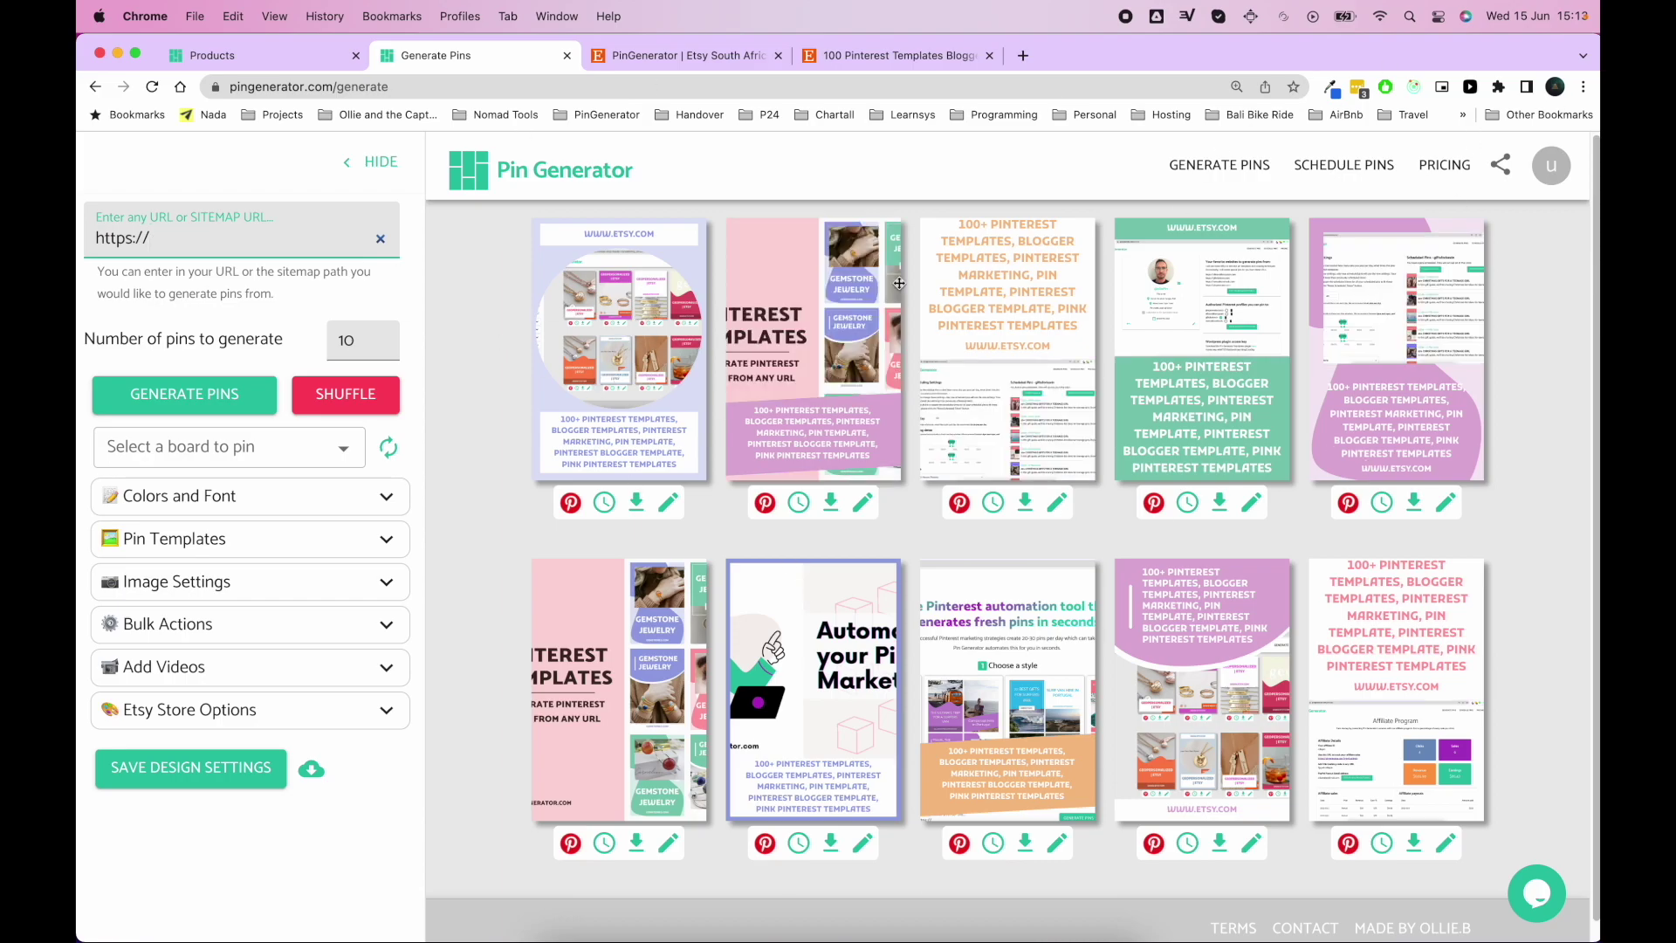
- Review the ten generated pins, nudging the first pin's image, then return to Products
{"action": "left_click_drag", "start_coordinate": [649, 291], "coordinate": [644, 316]}
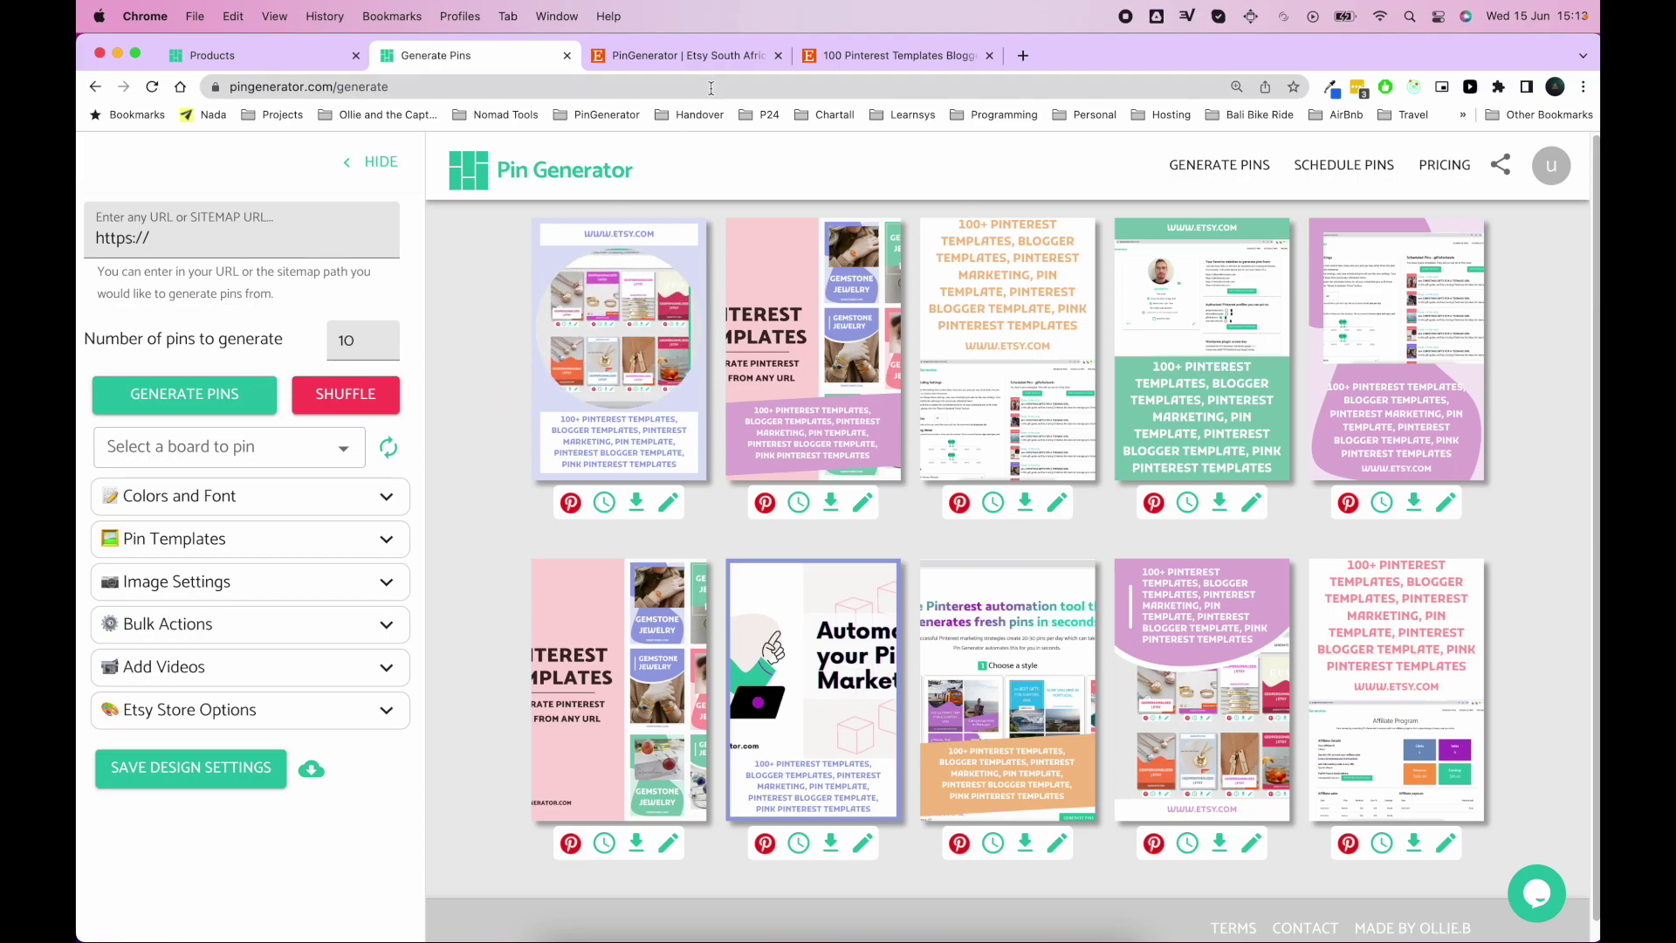
{"action": "left_click", "coordinate": [708, 55]}
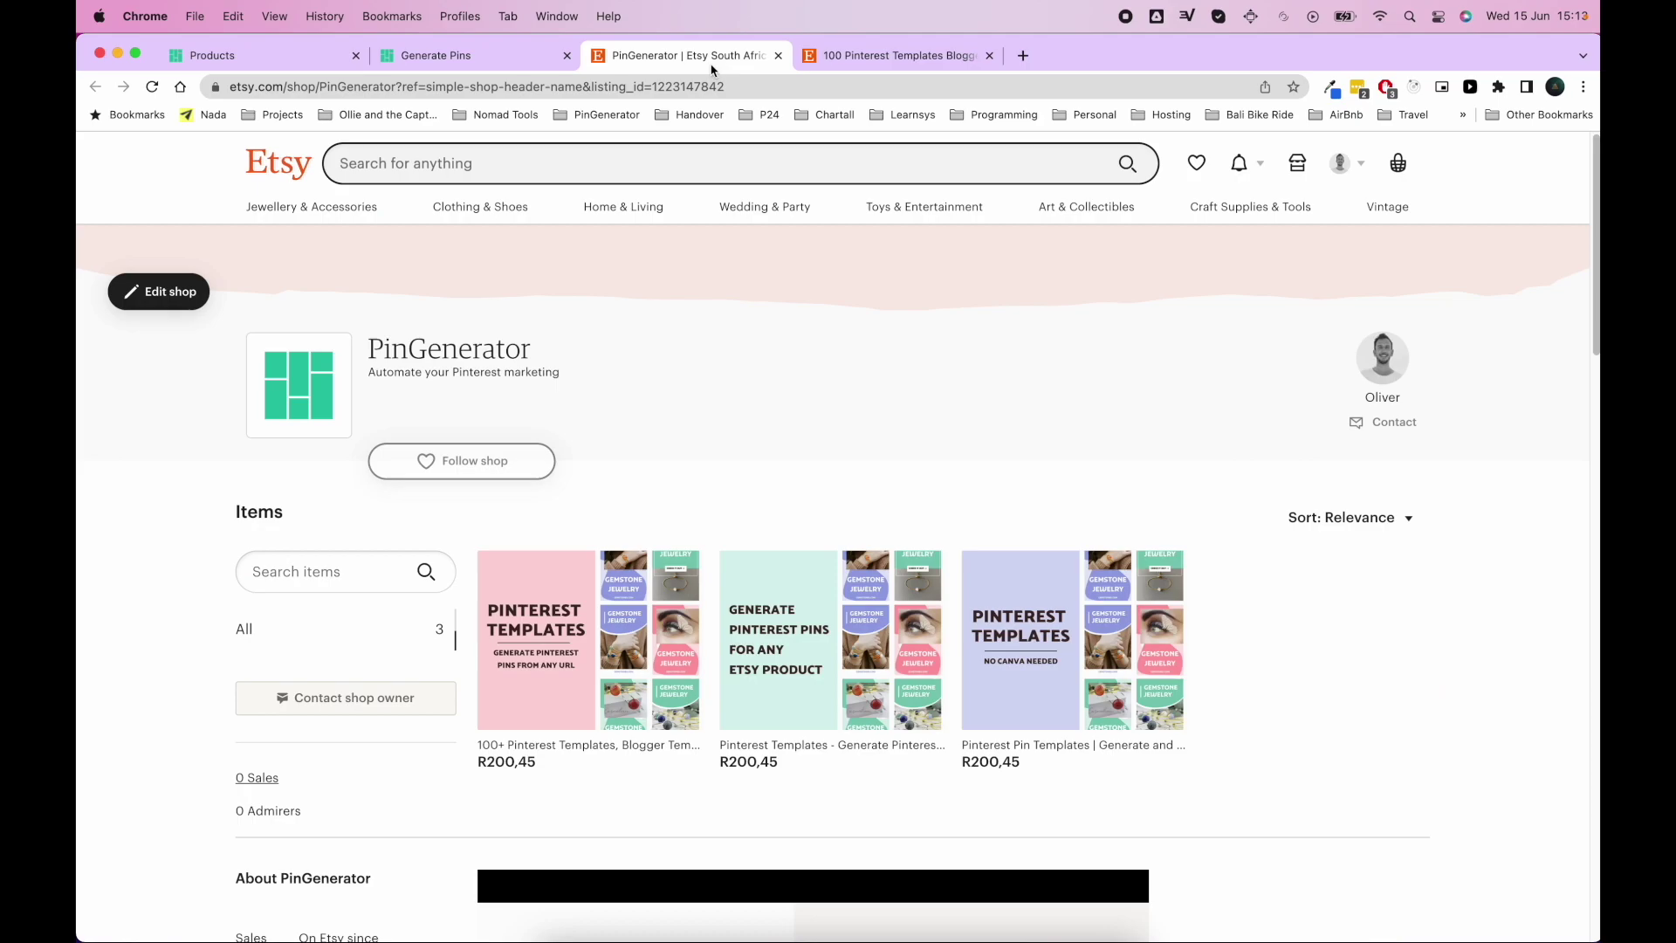
{"action": "left_click", "coordinate": [366, 61]}
{"action": "left_click", "coordinate": [1552, 166]}
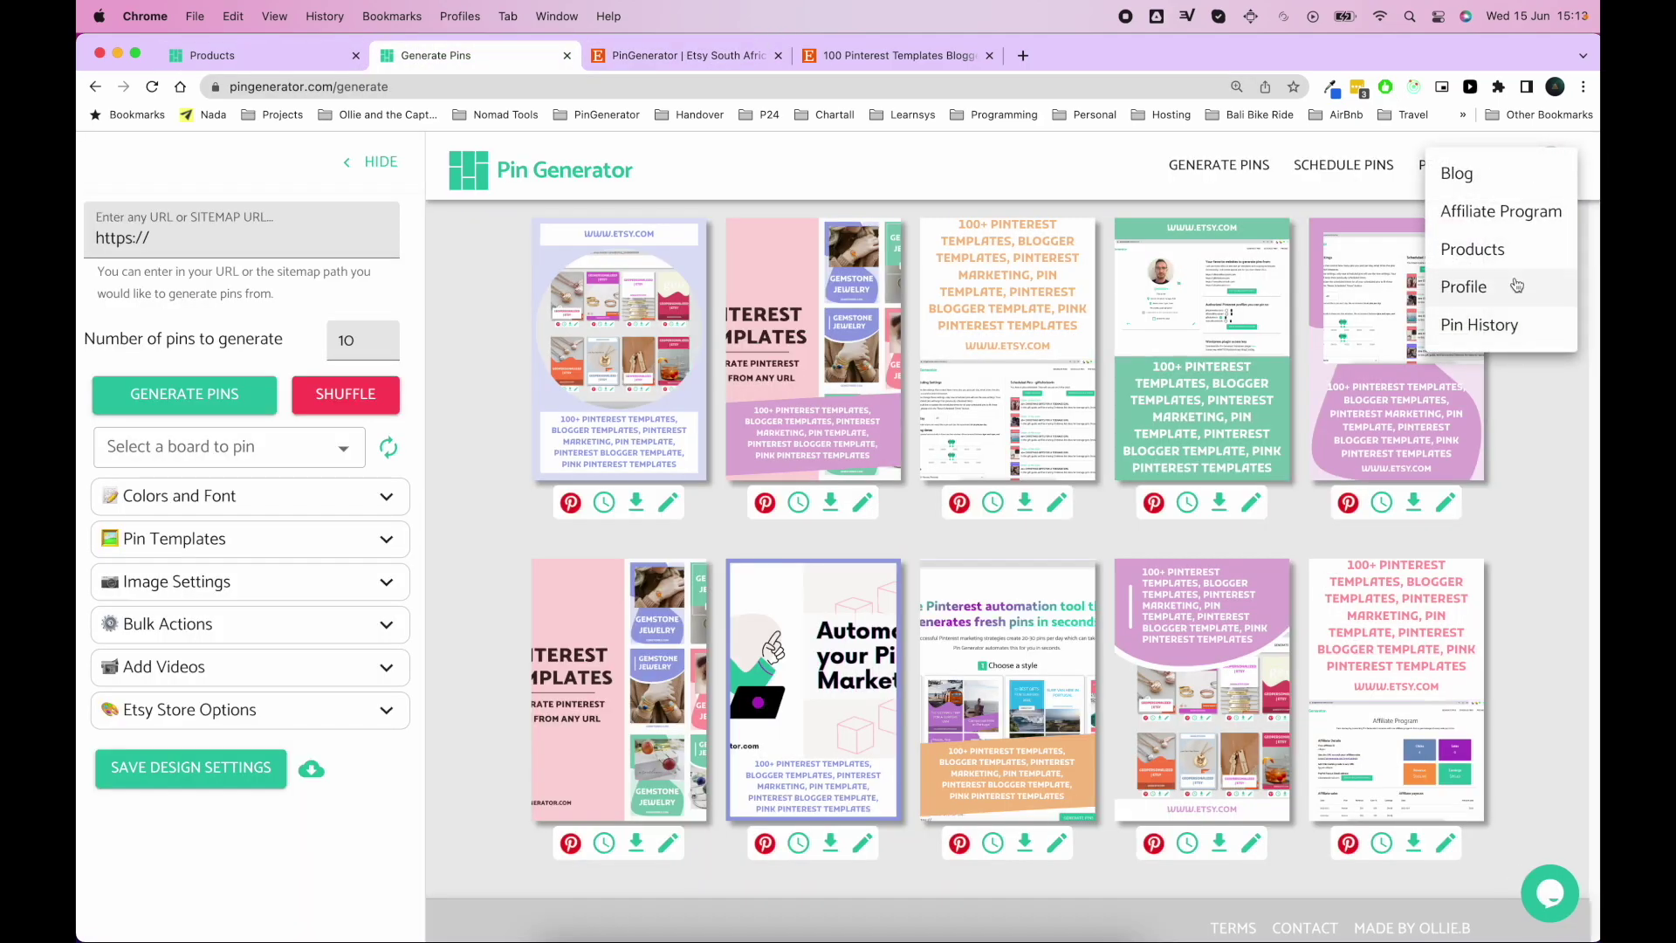
{"action": "left_click", "coordinate": [1473, 248]}
{"action": "scroll", "coordinate": [633, 471], "scroll_direction": "down", "scroll_amount": 3}
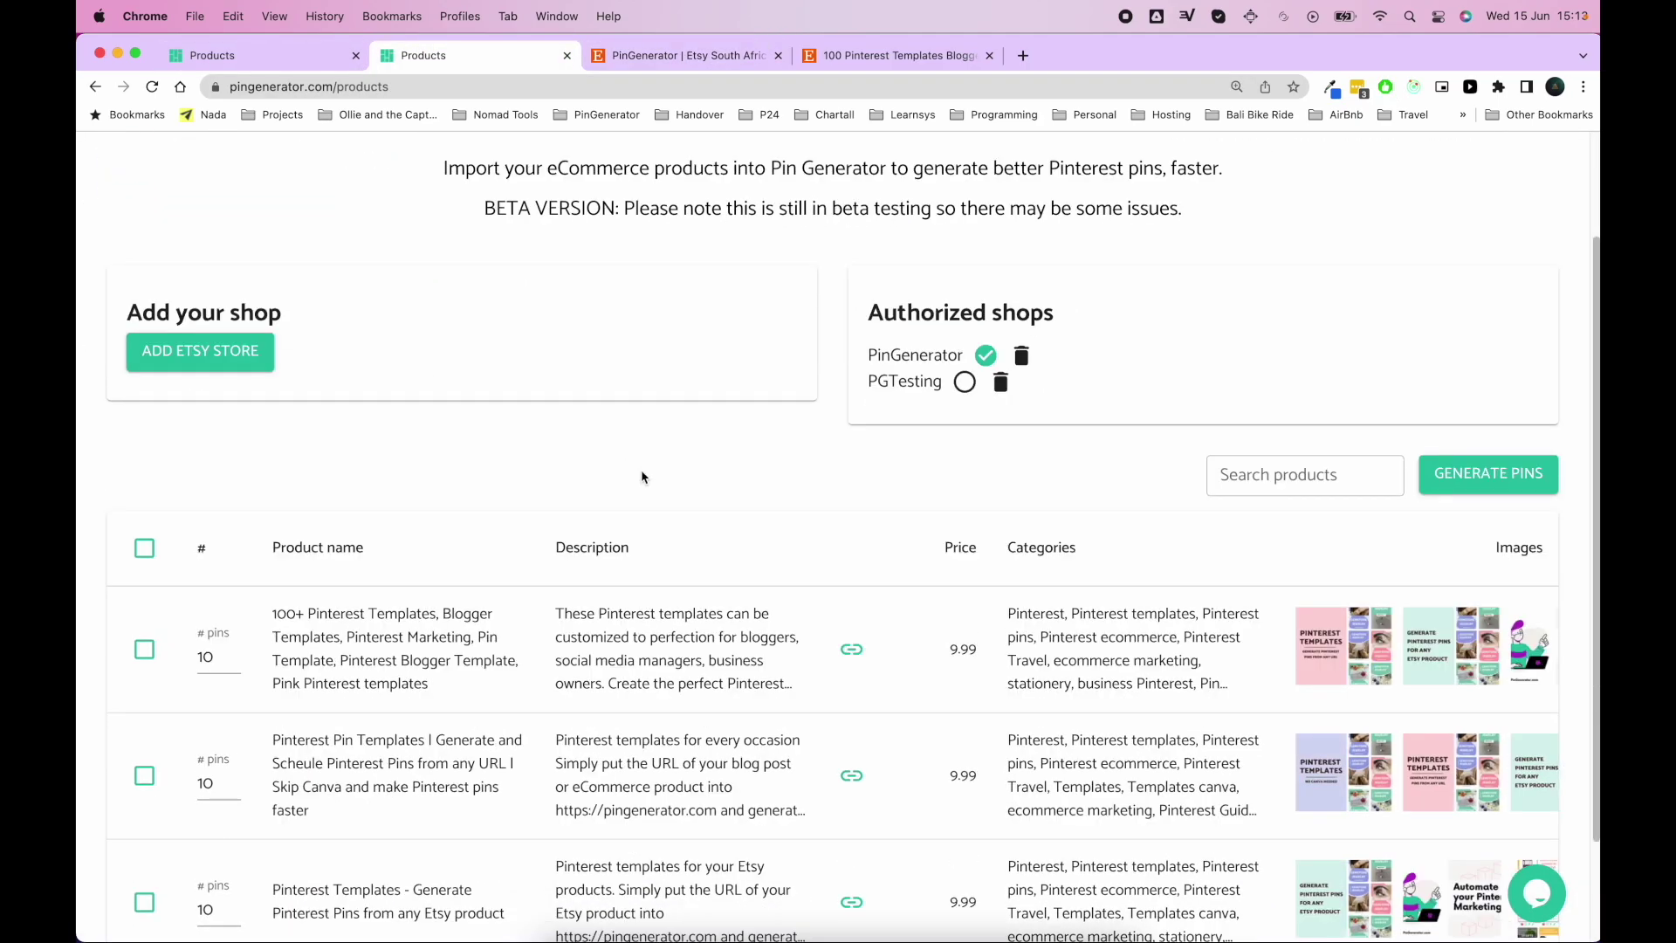
{"action": "scroll", "coordinate": [729, 630], "scroll_direction": "down", "scroll_amount": 1}
{"action": "scroll", "coordinate": [1012, 630], "scroll_direction": "right", "scroll_amount": 10}
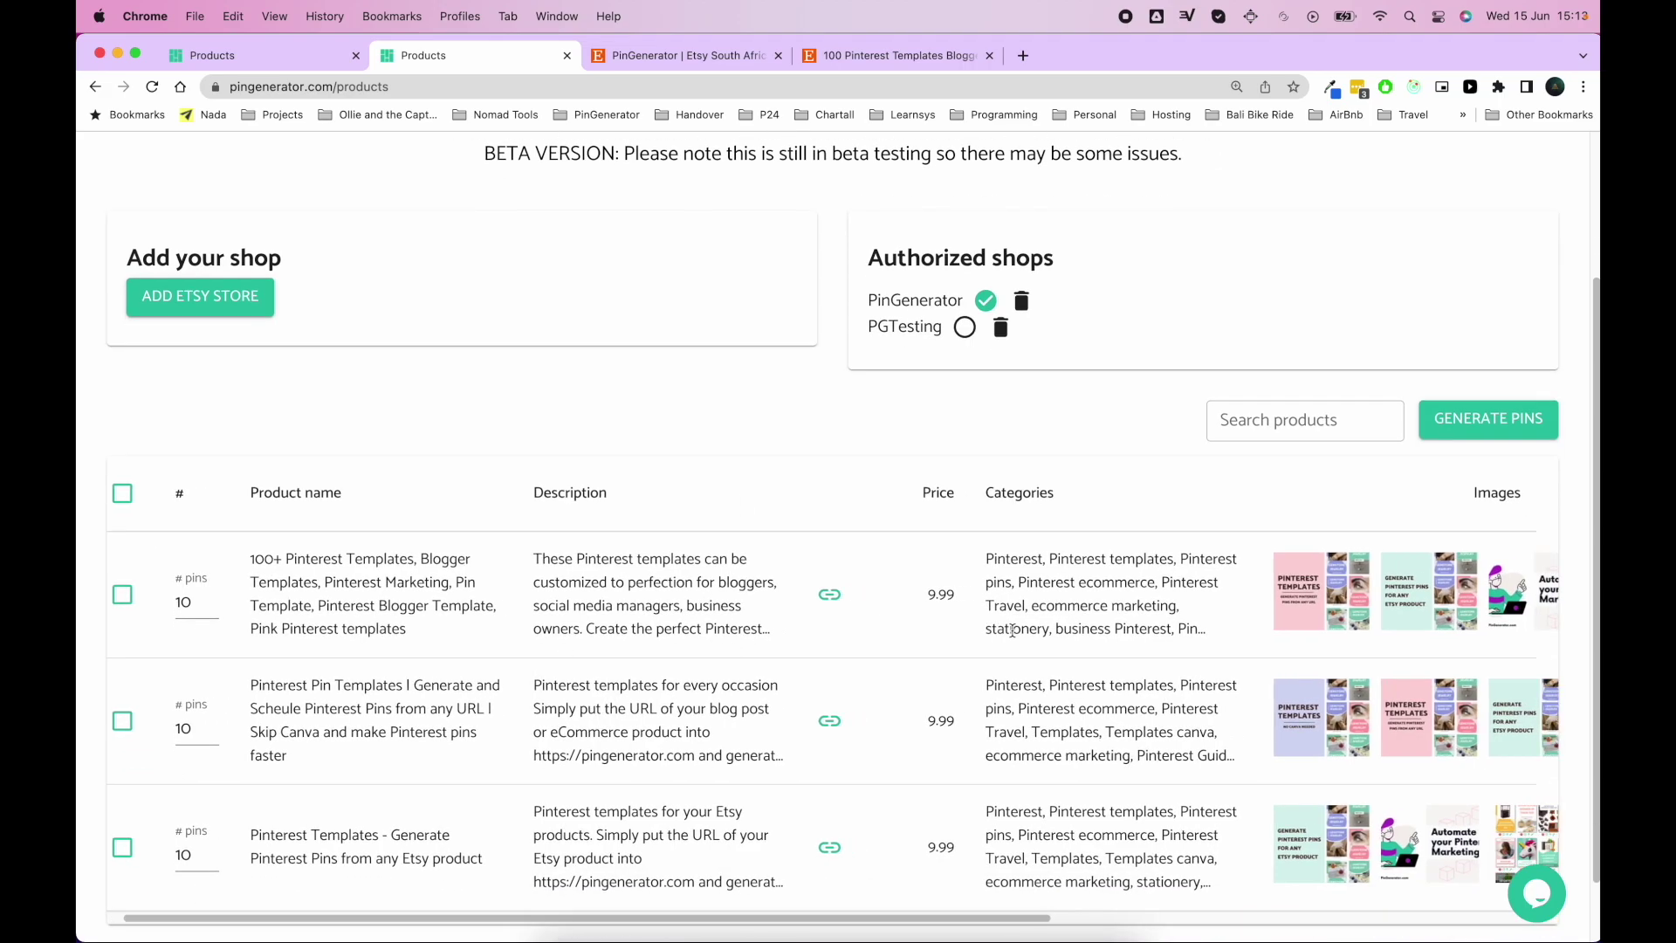
{"action": "scroll", "coordinate": [1012, 637], "scroll_direction": "right", "scroll_amount": 1}
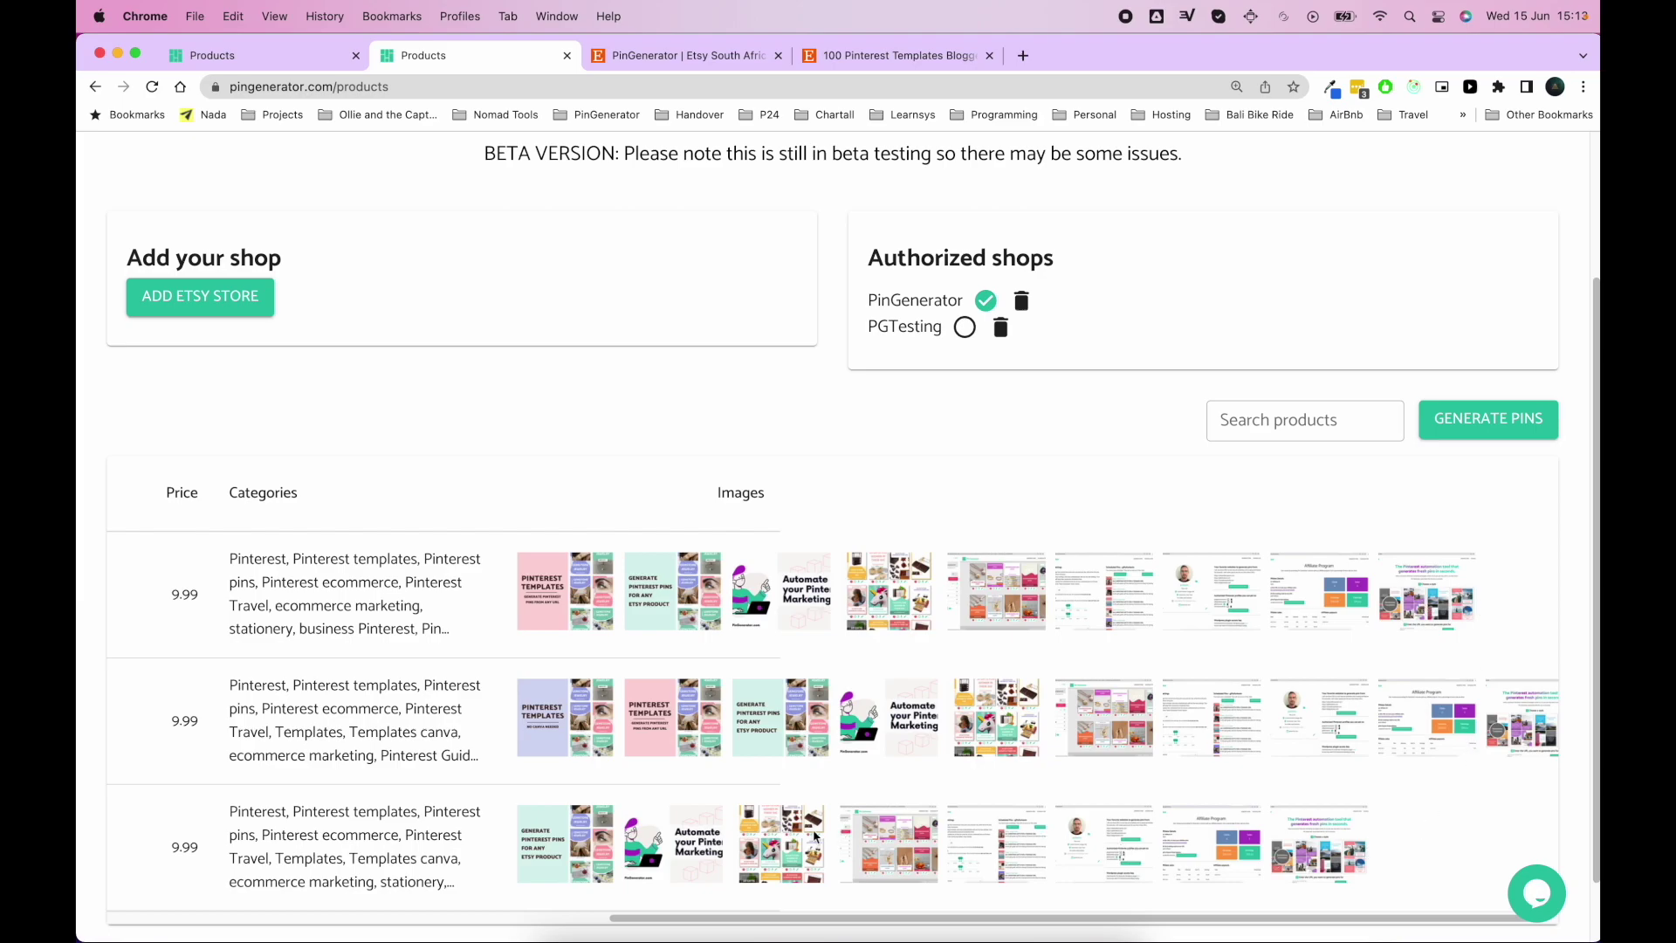
{"action": "scroll", "coordinate": [916, 740], "scroll_direction": "down", "scroll_amount": 2}
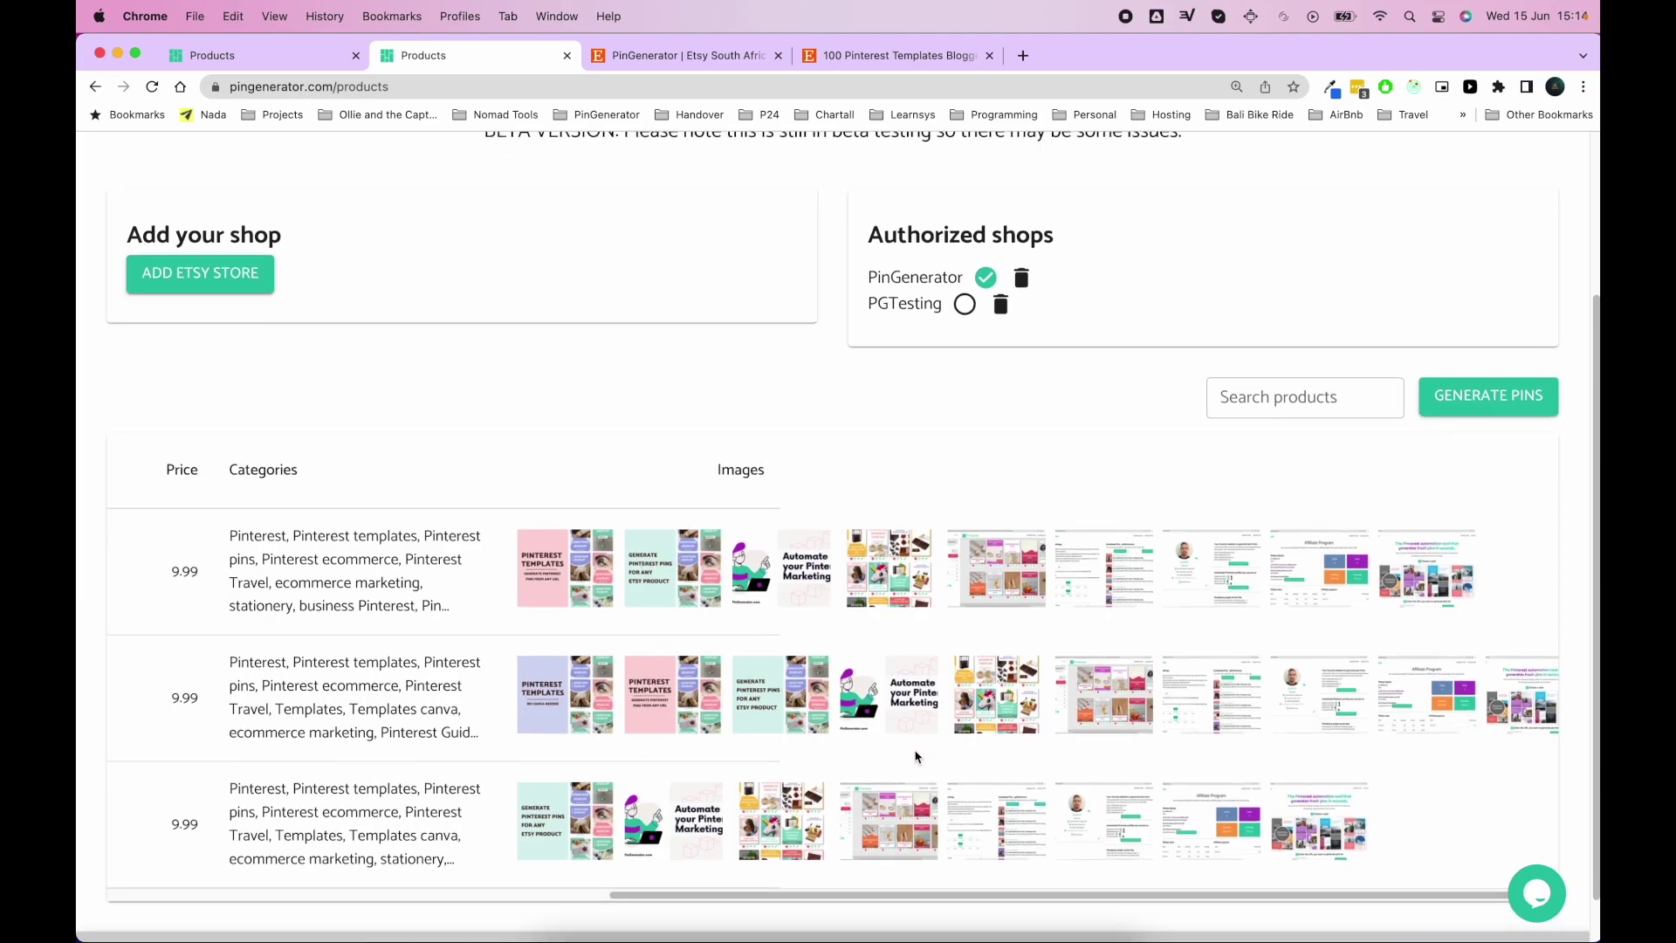
- Open the 100+ Pinterest Templates listing on Etsy at R240,35, browse its images, then return to Pin Generator
{"action": "left_click", "coordinate": [721, 68]}
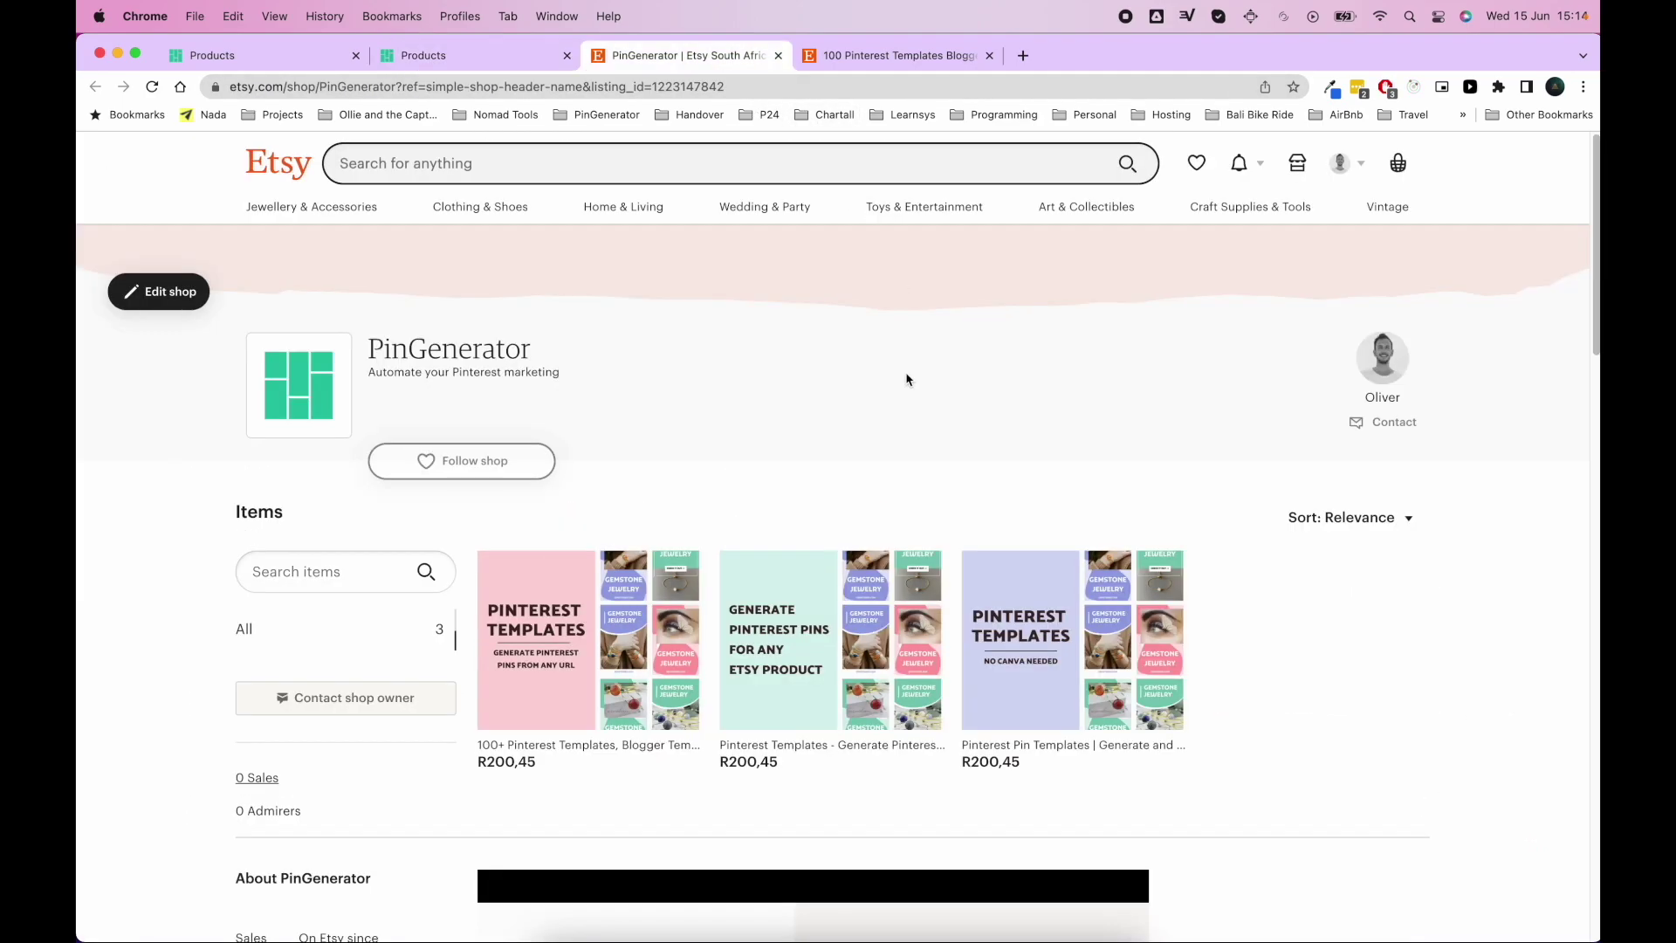
{"action": "scroll", "coordinate": [802, 737], "scroll_direction": "down", "scroll_amount": 5}
{"action": "scroll", "coordinate": [700, 193], "scroll_direction": "up", "scroll_amount": 5}
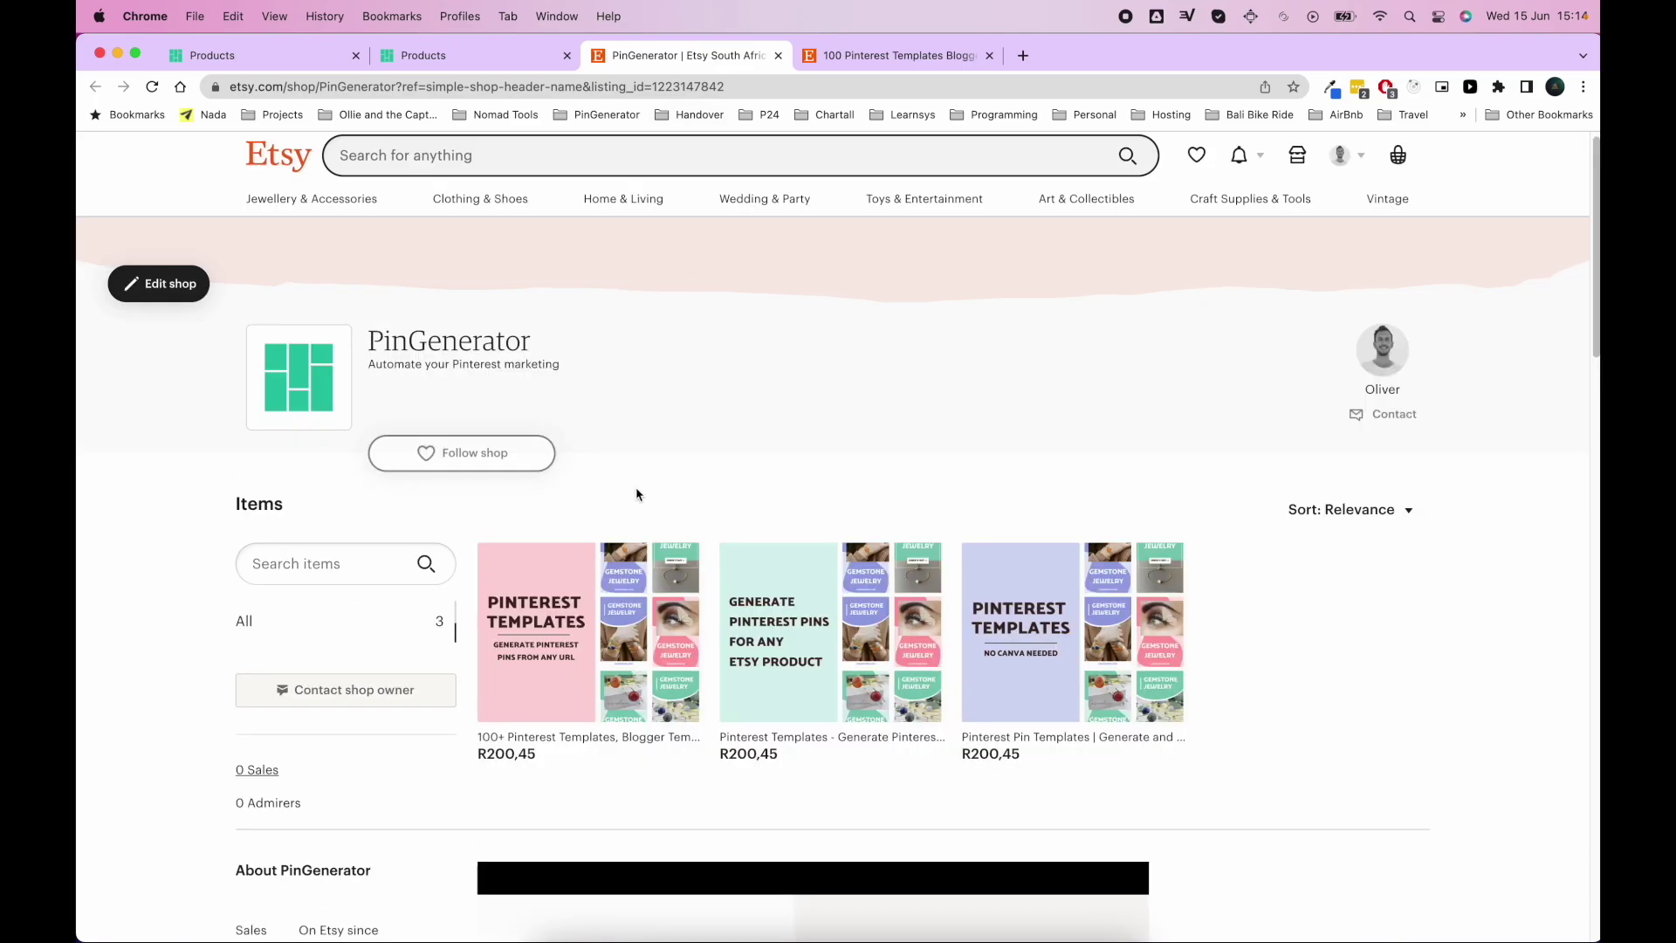
{"action": "left_click", "coordinate": [625, 588]}
{"action": "scroll", "coordinate": [645, 372], "scroll_direction": "down", "scroll_amount": 2}
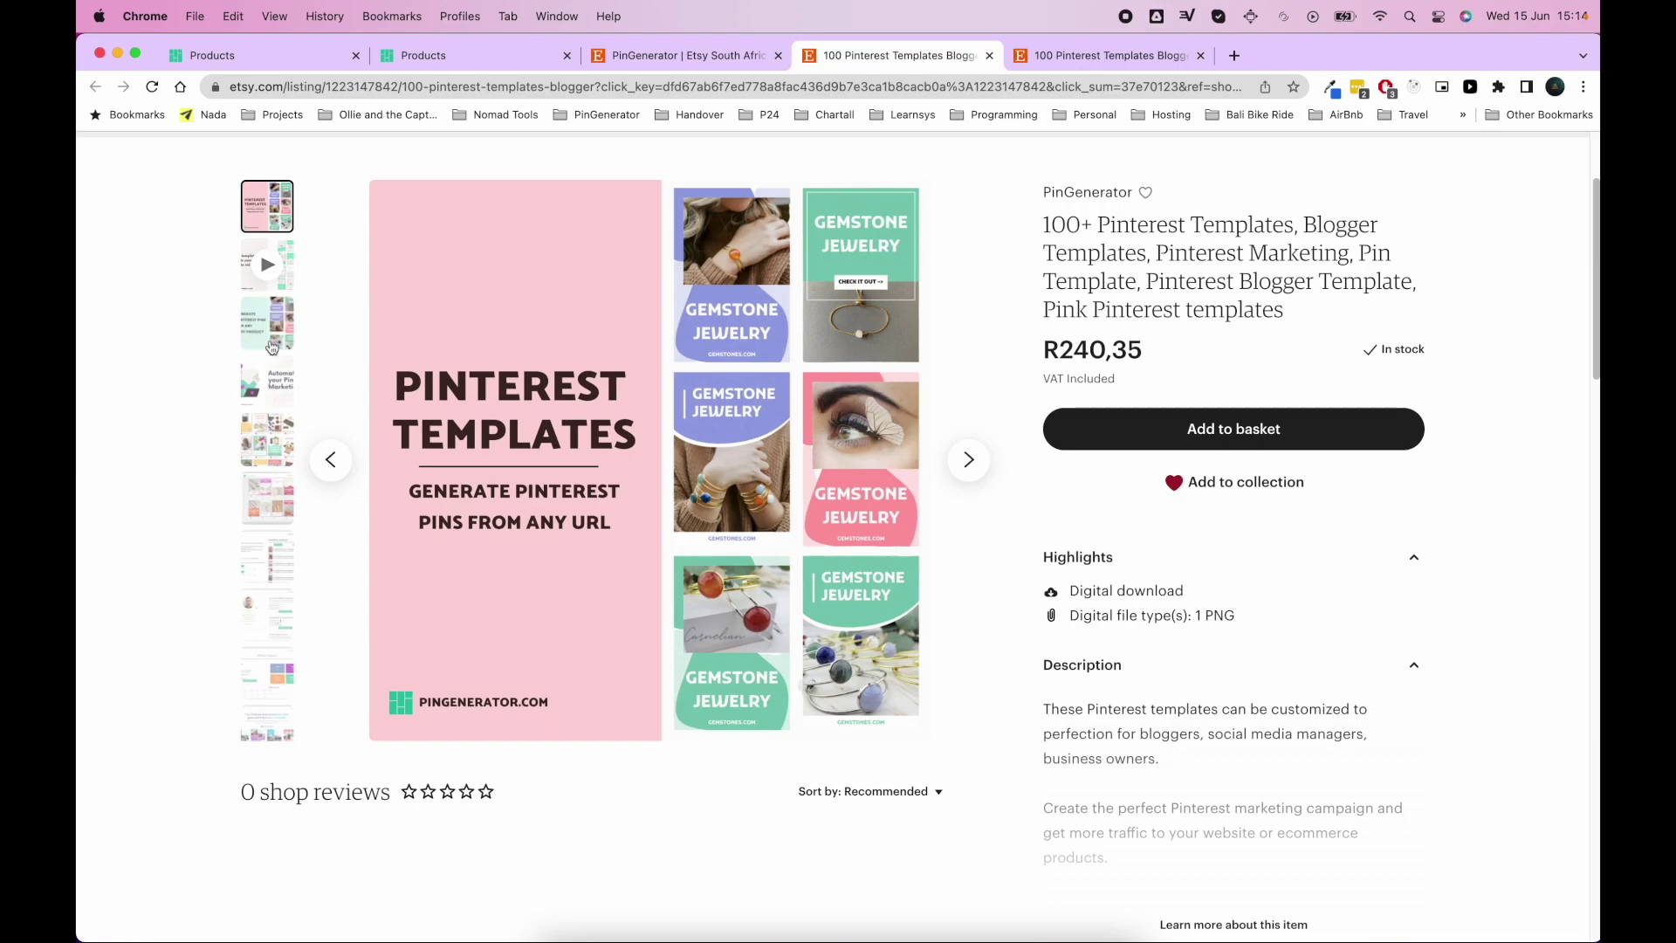
{"action": "left_click", "coordinate": [267, 439]}
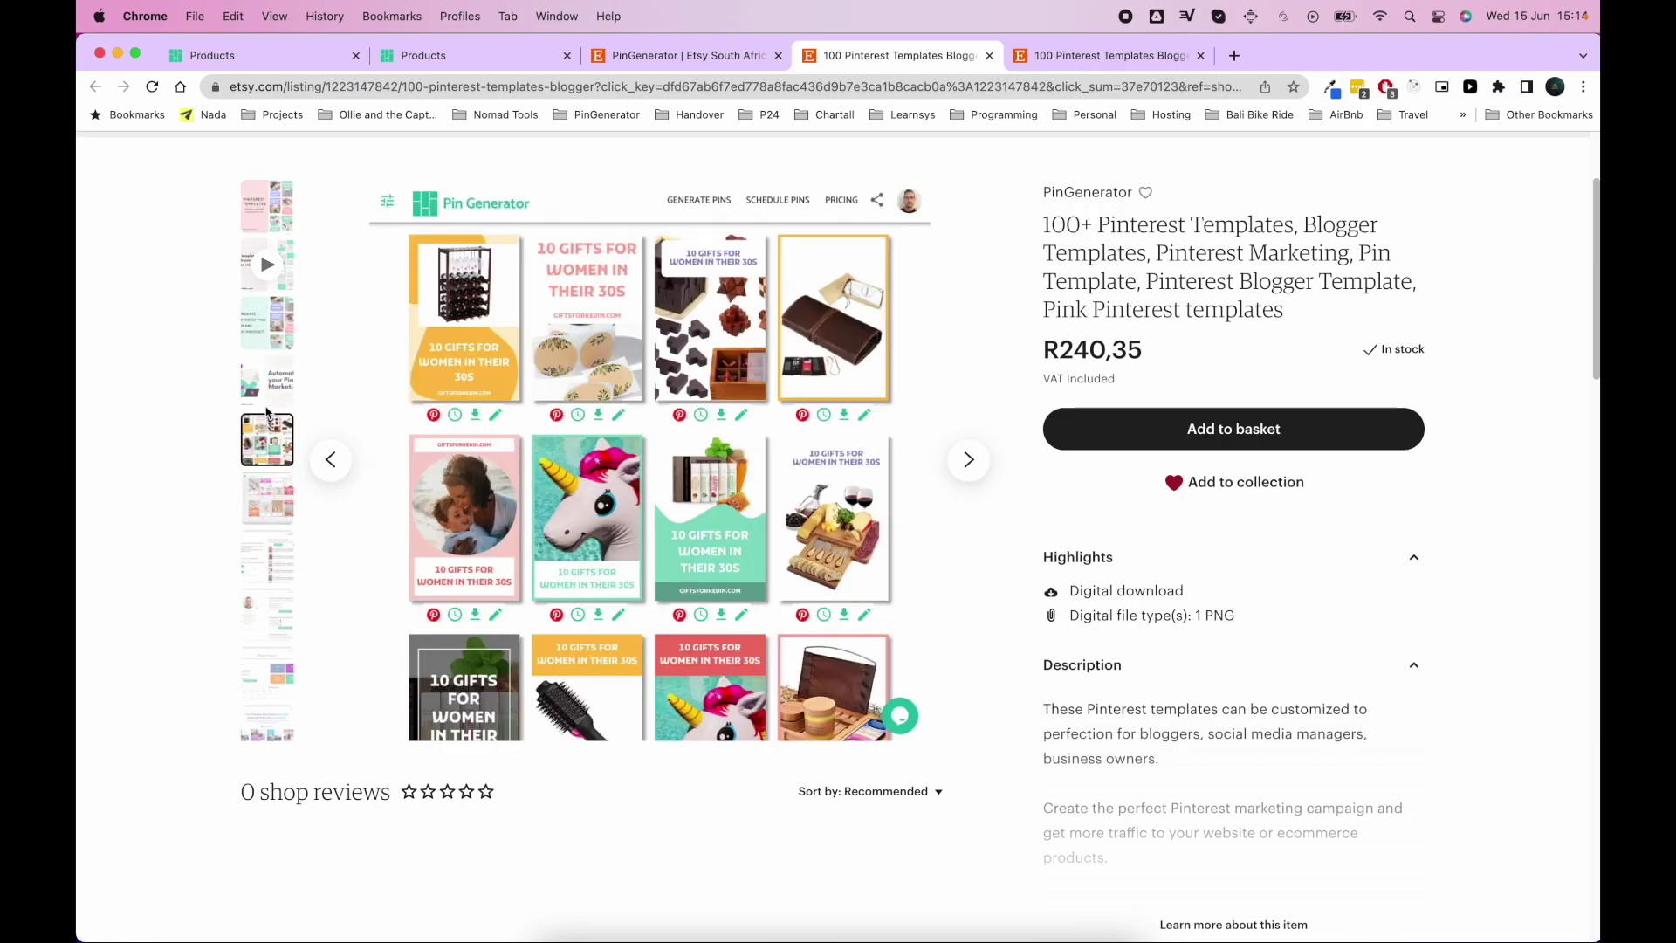
{"action": "left_click", "coordinate": [277, 392]}
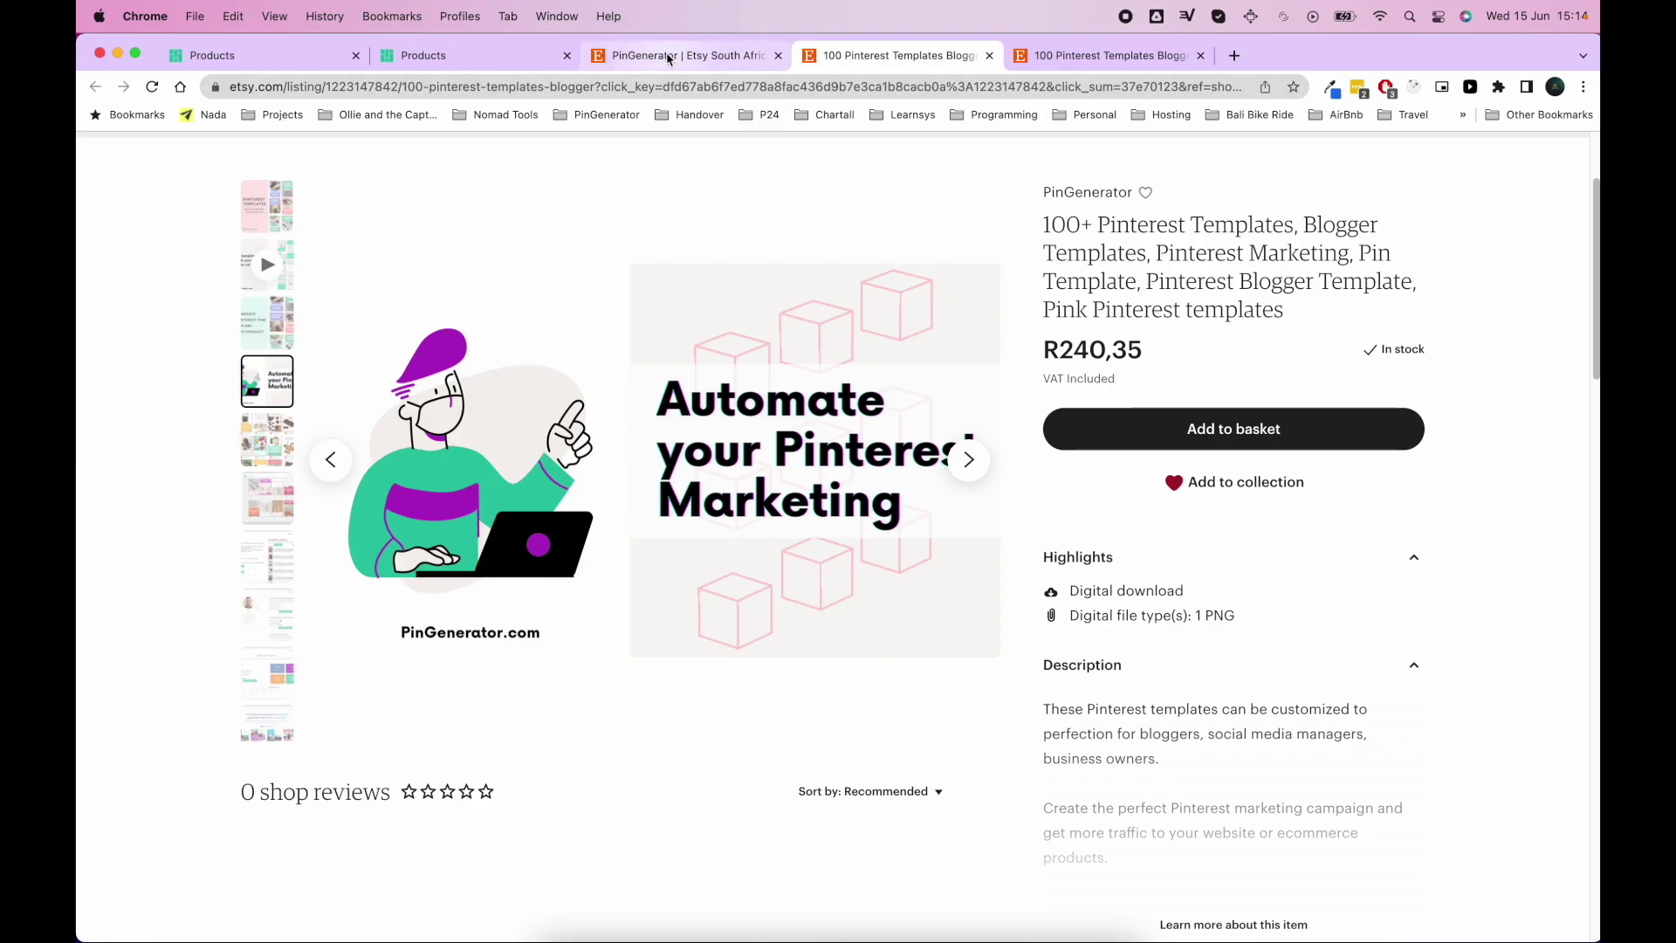
{"action": "left_click", "coordinate": [668, 55]}
{"action": "key", "text": "ctrl+shift+Tab"}
{"action": "scroll", "coordinate": [719, 460], "scroll_direction": "left", "scroll_amount": 10}
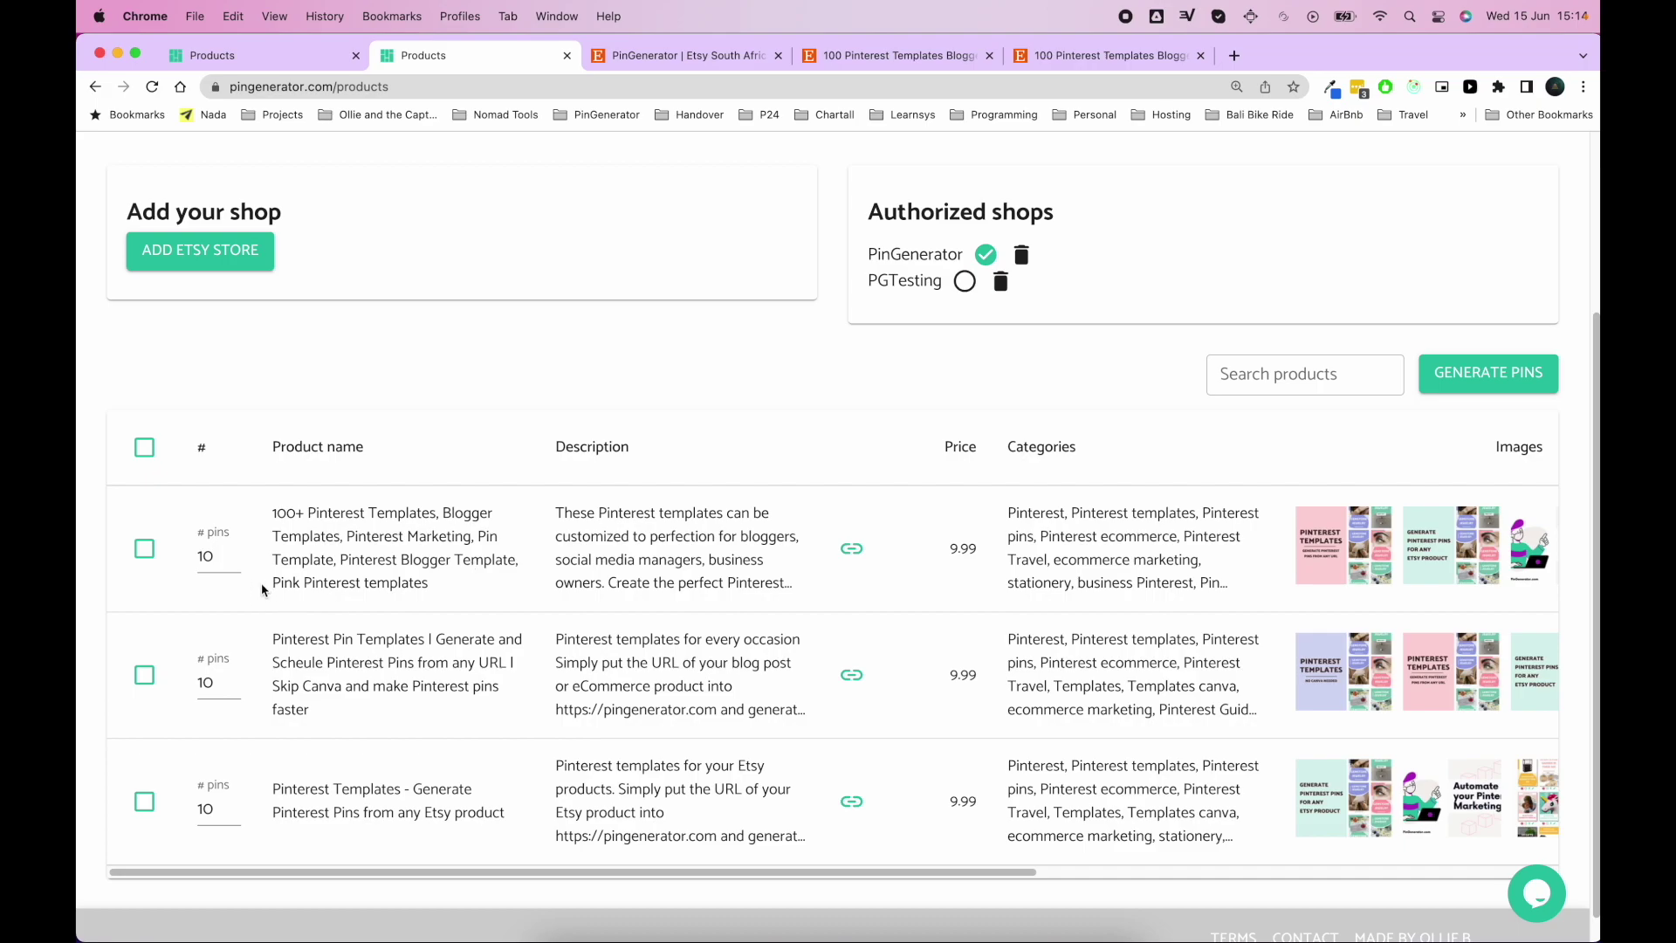
- Open the 100+ Pinterest Templates product's Etsy listing from its row, then toggle select-all on Products
{"action": "left_click_drag", "start_coordinate": [274, 516], "coordinate": [411, 582]}
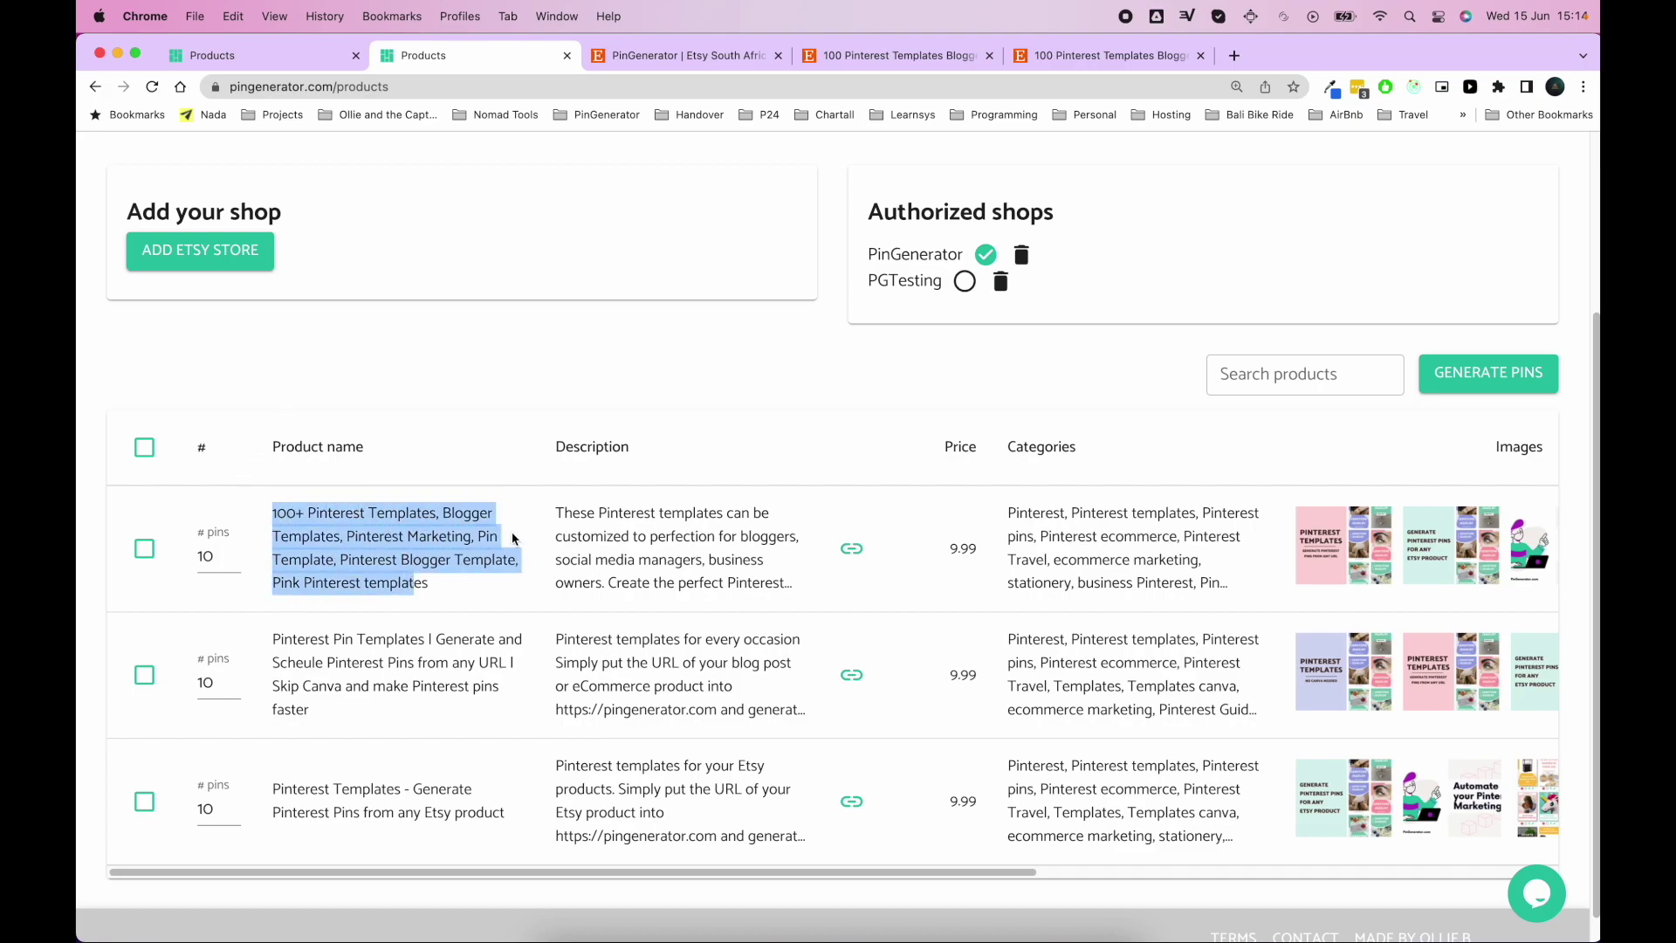
{"action": "left_click_drag", "start_coordinate": [599, 507], "coordinate": [672, 582]}
{"action": "left_click", "coordinate": [711, 566]}
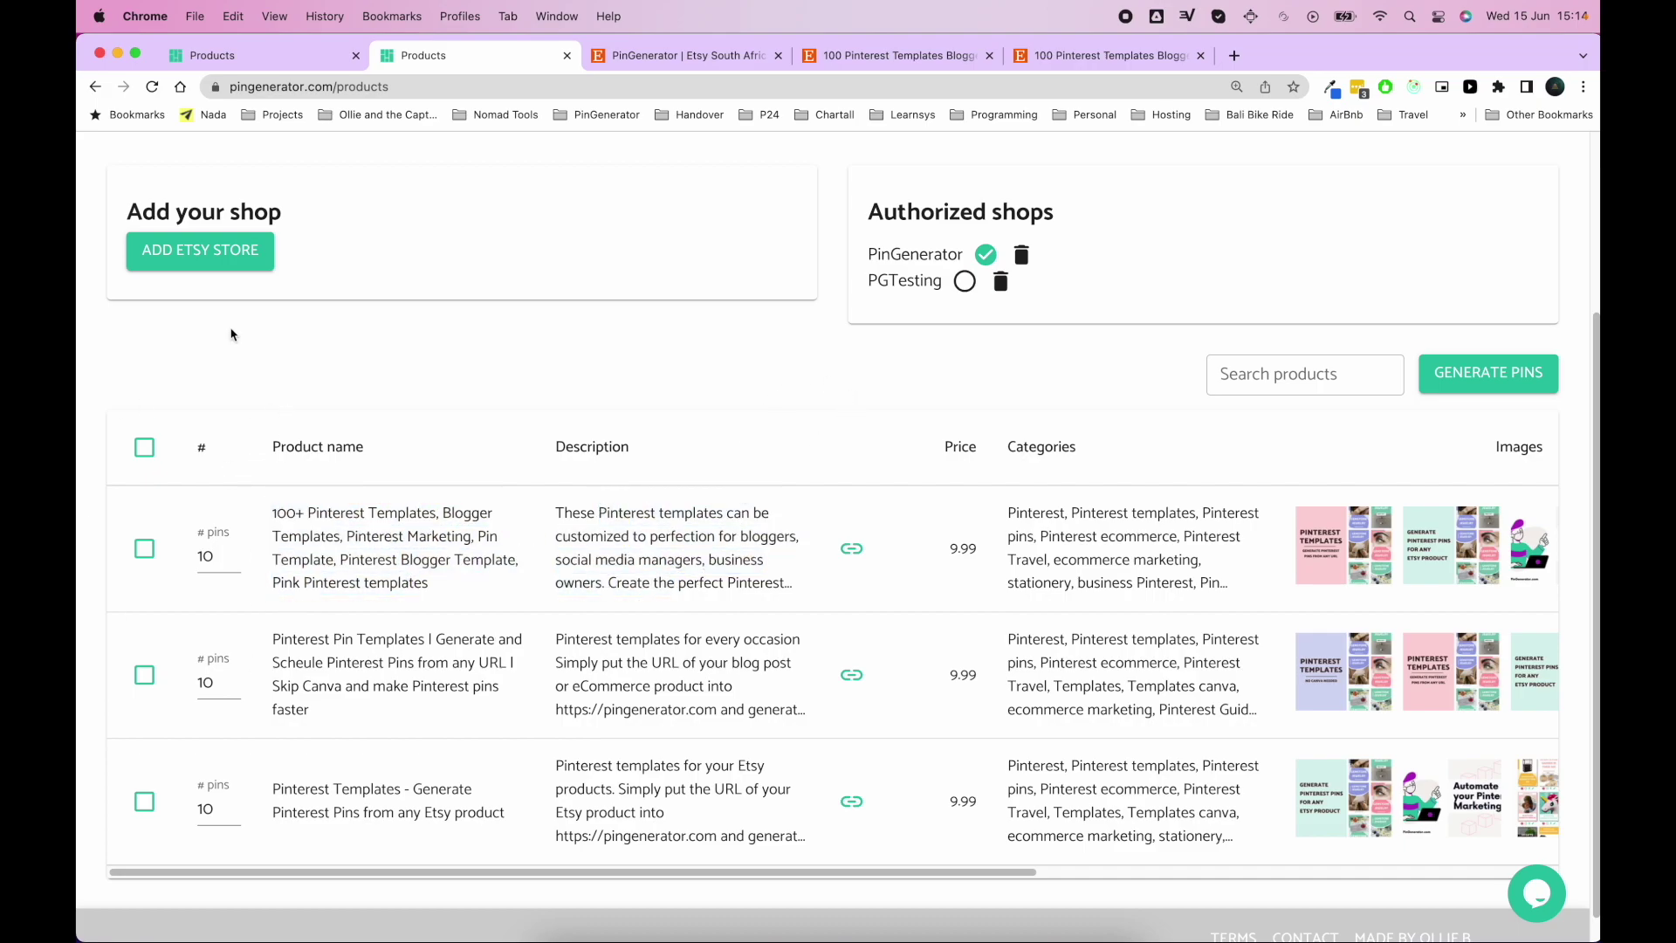
{"action": "left_click_drag", "start_coordinate": [1010, 511], "coordinate": [1201, 593]}
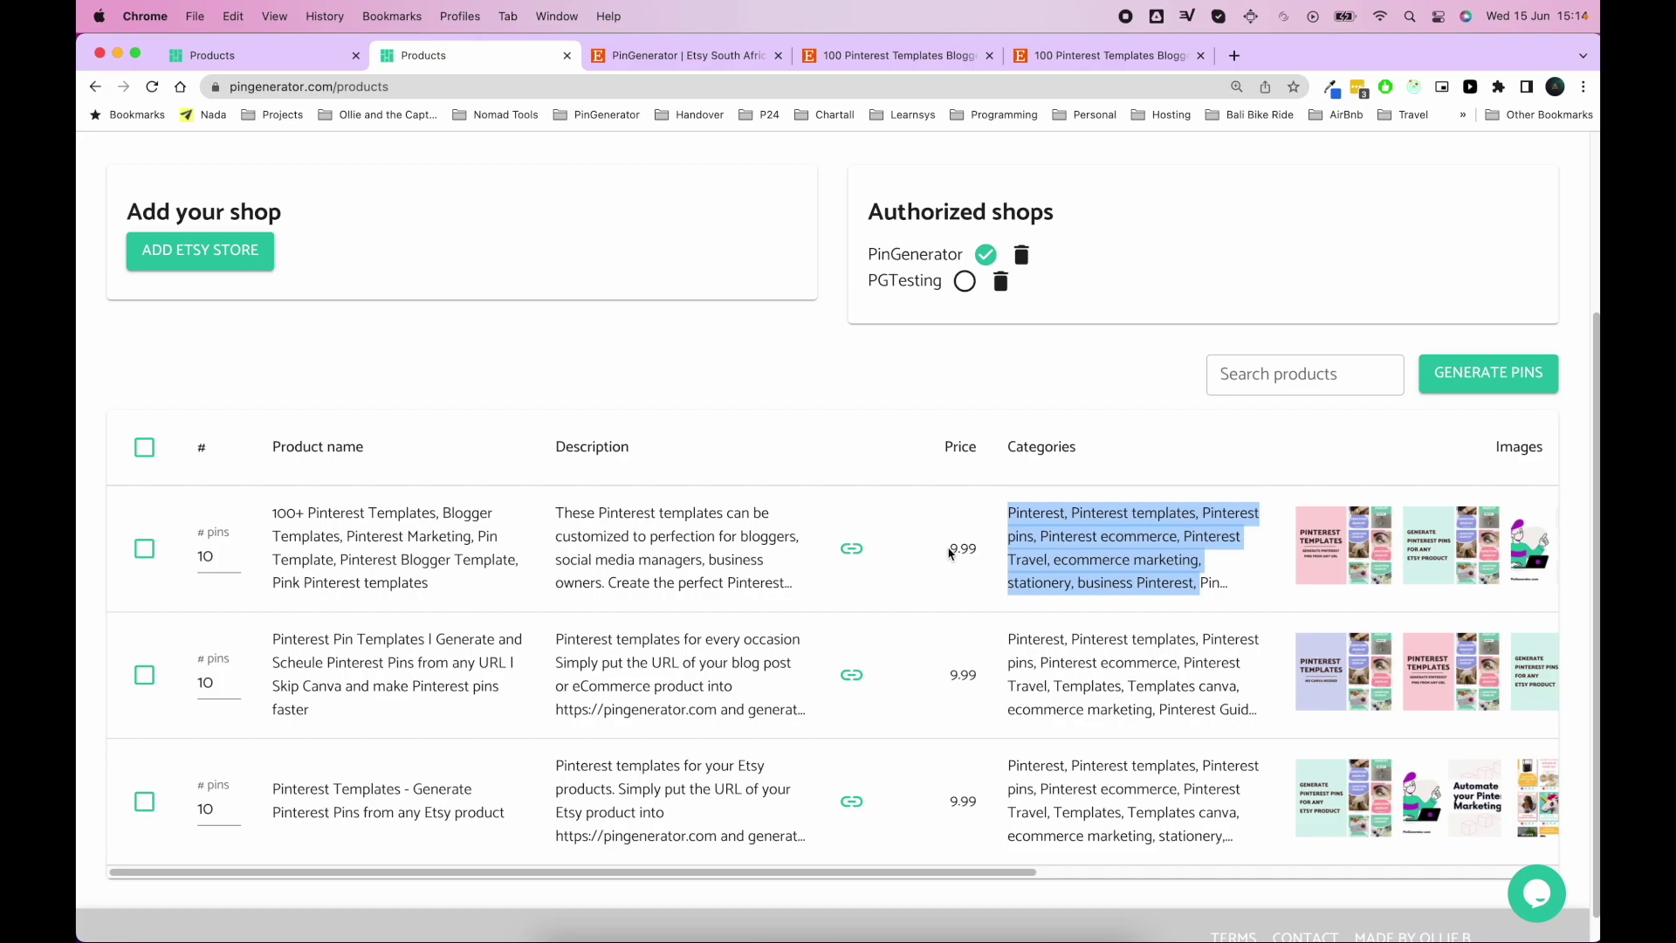
{"action": "left_click_drag", "start_coordinate": [950, 553], "coordinate": [977, 550]}
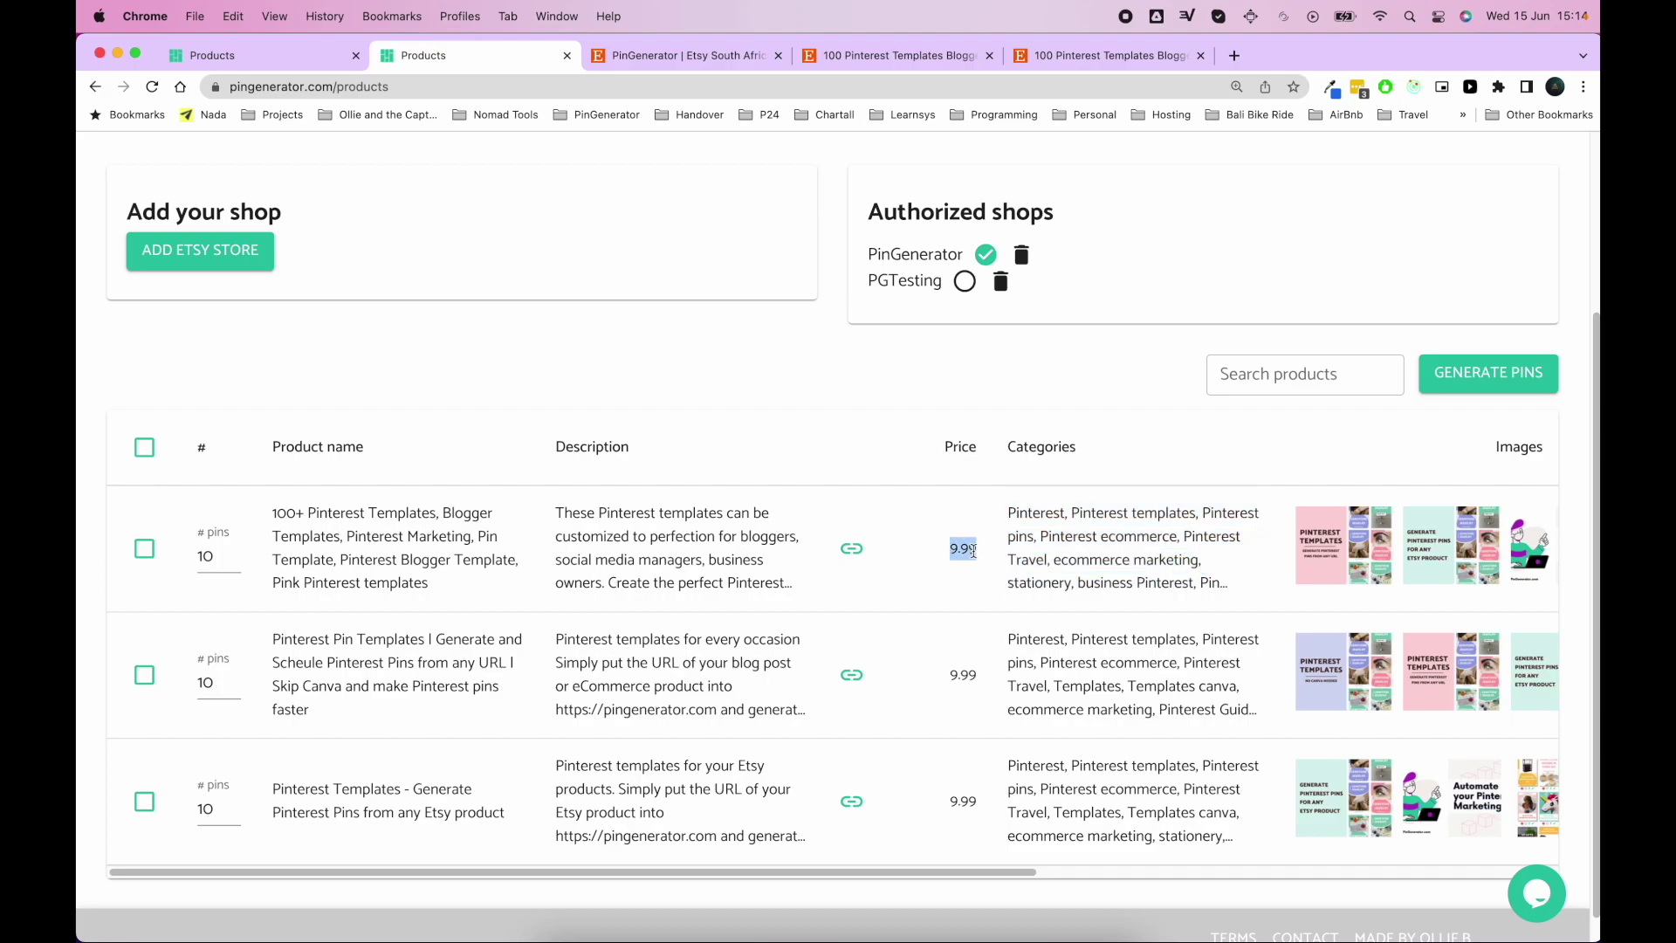
{"action": "left_click", "coordinate": [850, 550]}
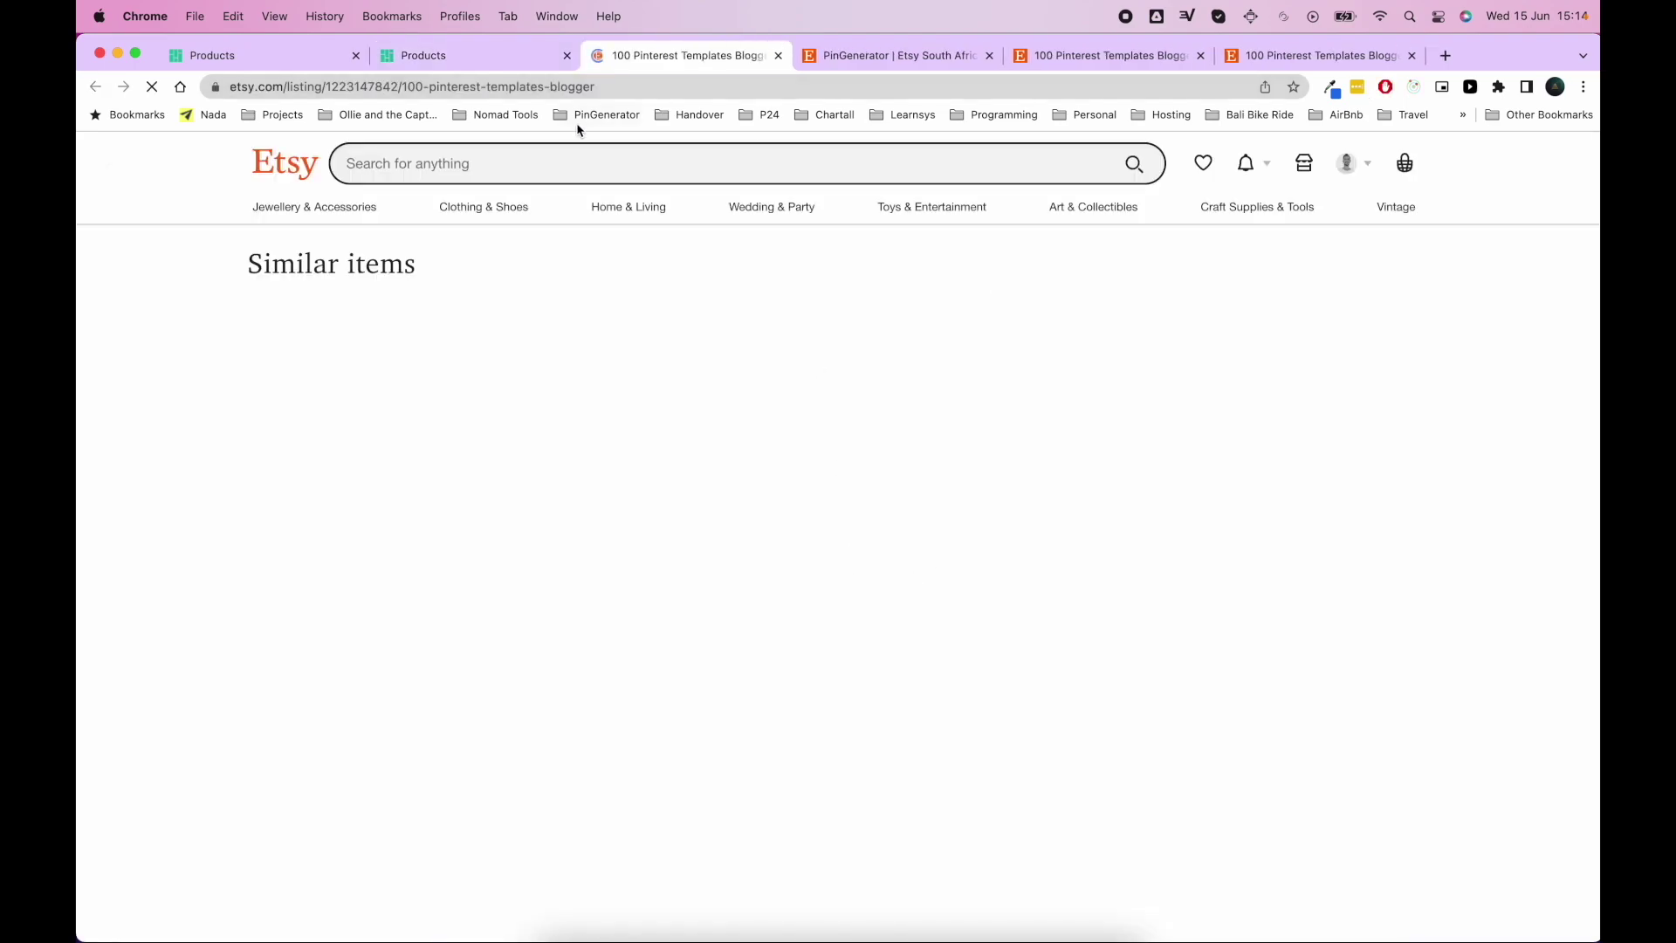
{"action": "left_click", "coordinate": [524, 56]}
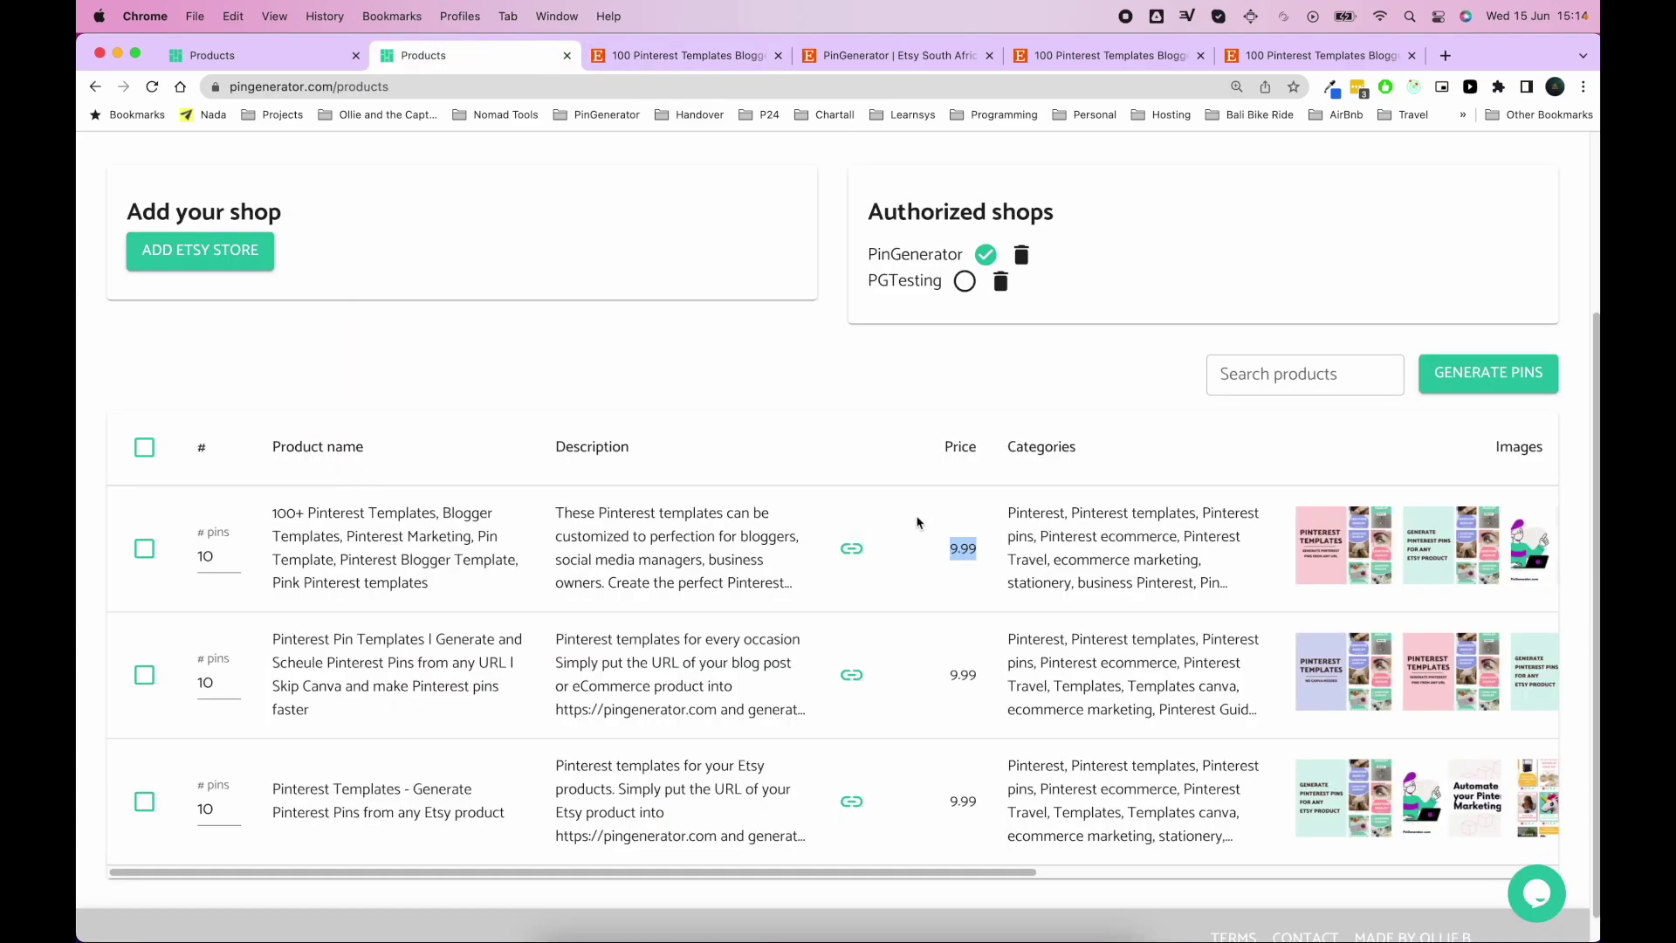
{"action": "left_click", "coordinate": [145, 448]}
{"action": "left_click", "coordinate": [147, 456]}
- Search '100+', select the 100+ Pinterest Templates product, then clear the search
{"action": "left_click", "coordinate": [1276, 372]}
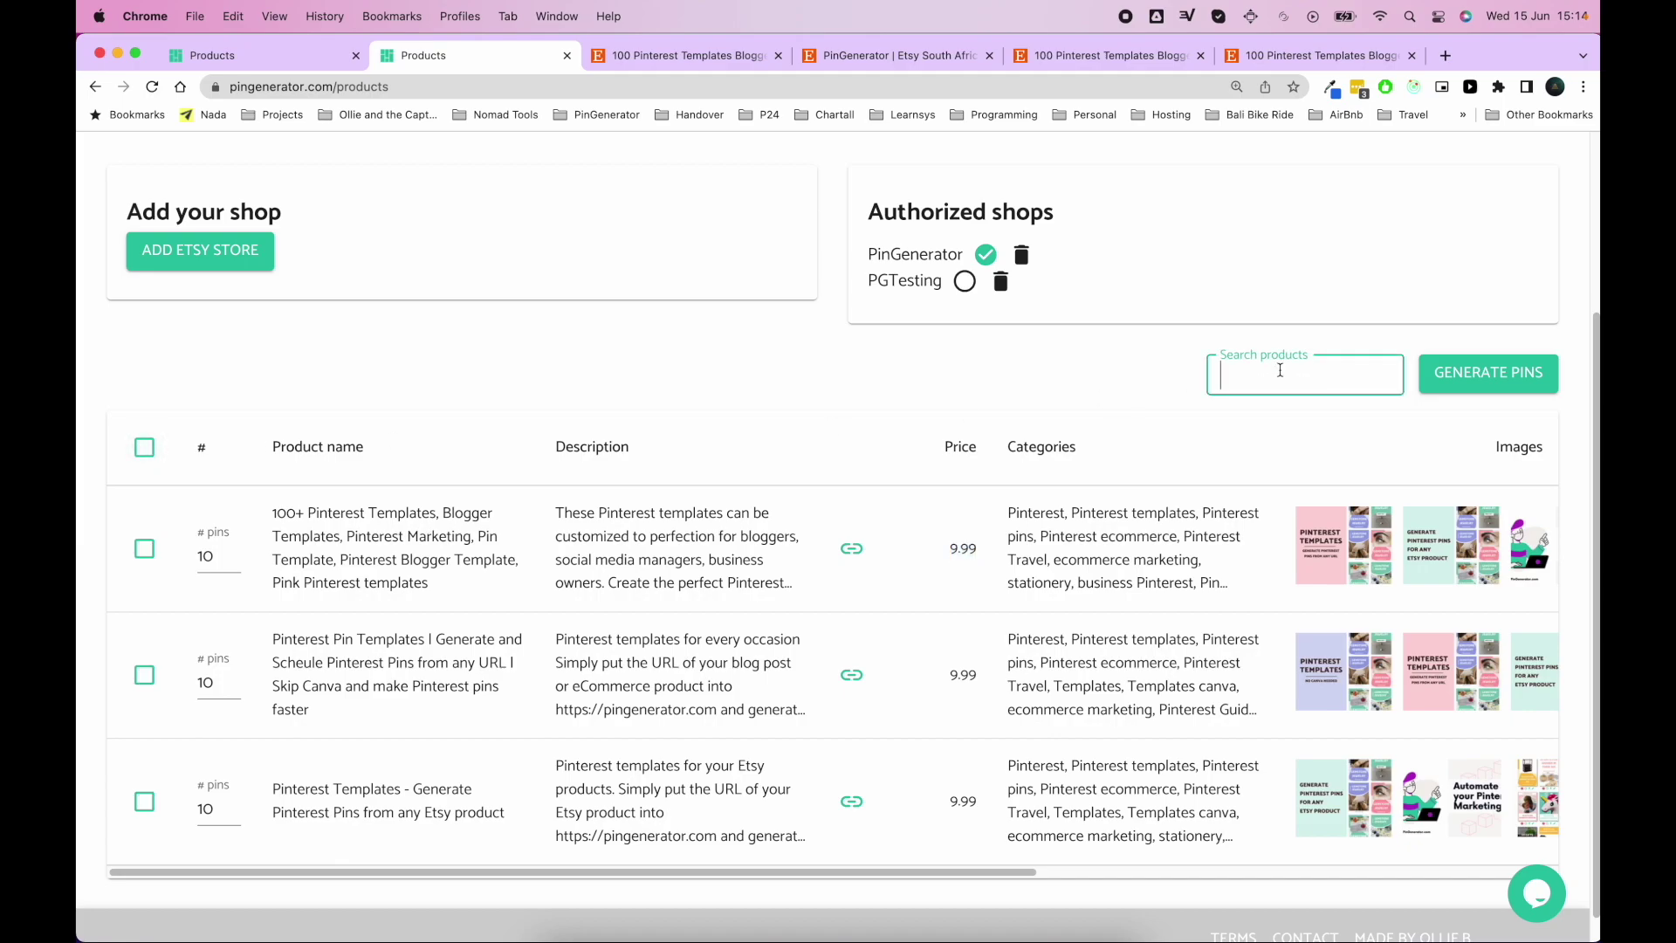
{"action": "type", "text": "100+"}
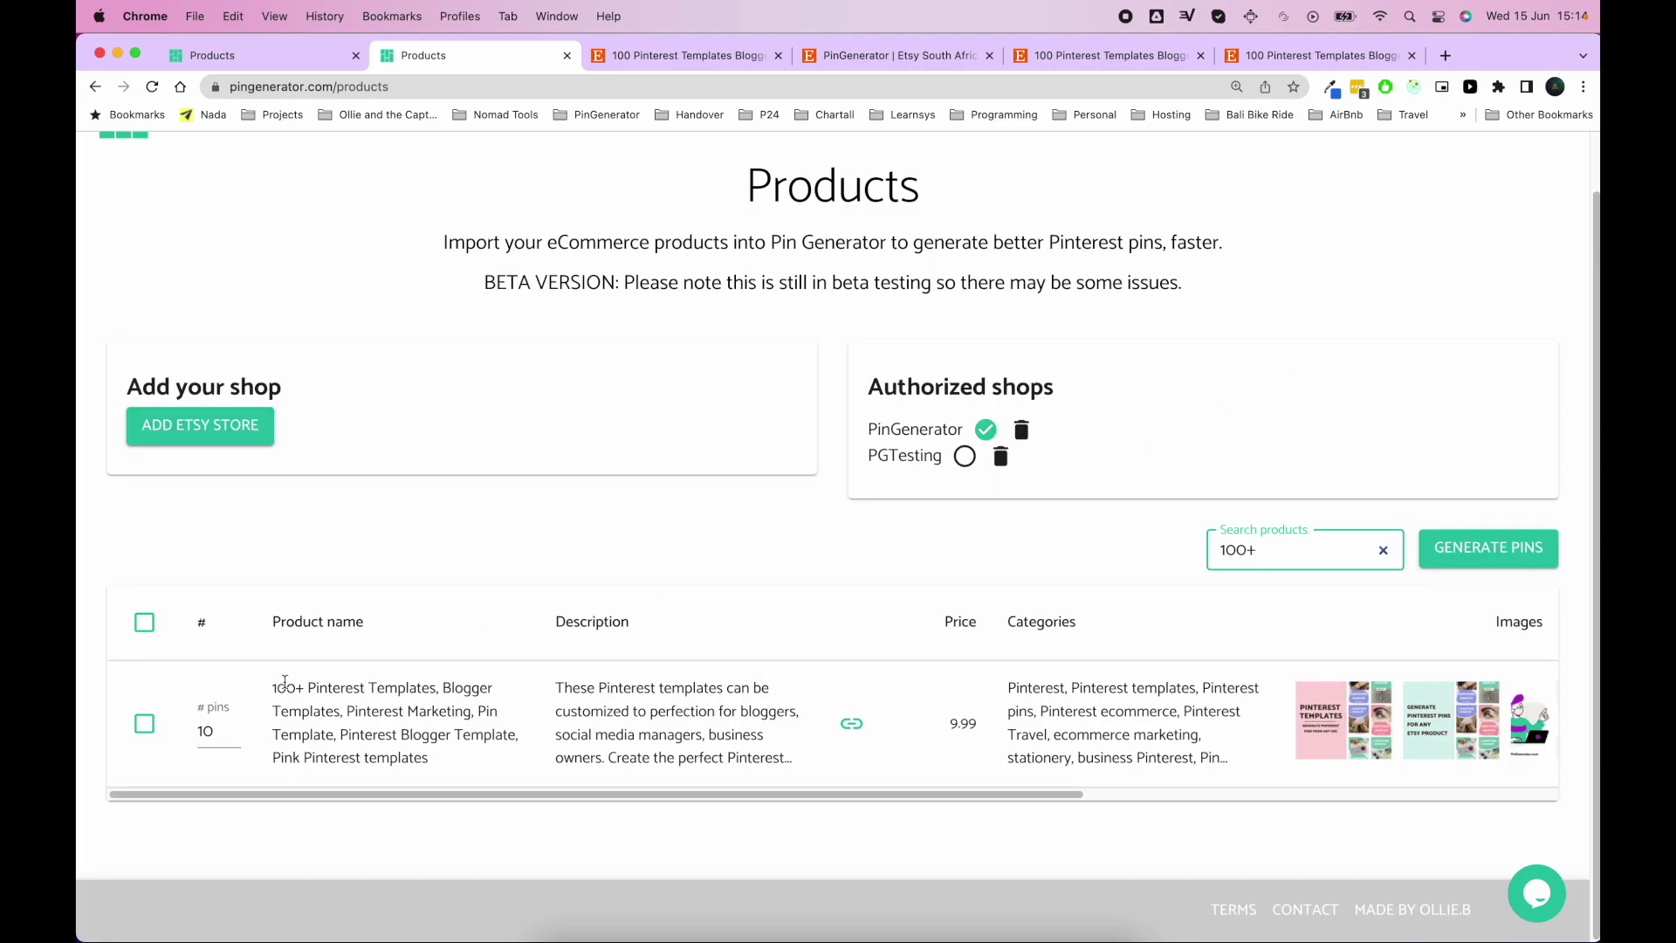
{"action": "left_click_drag", "start_coordinate": [275, 685], "coordinate": [342, 687]}
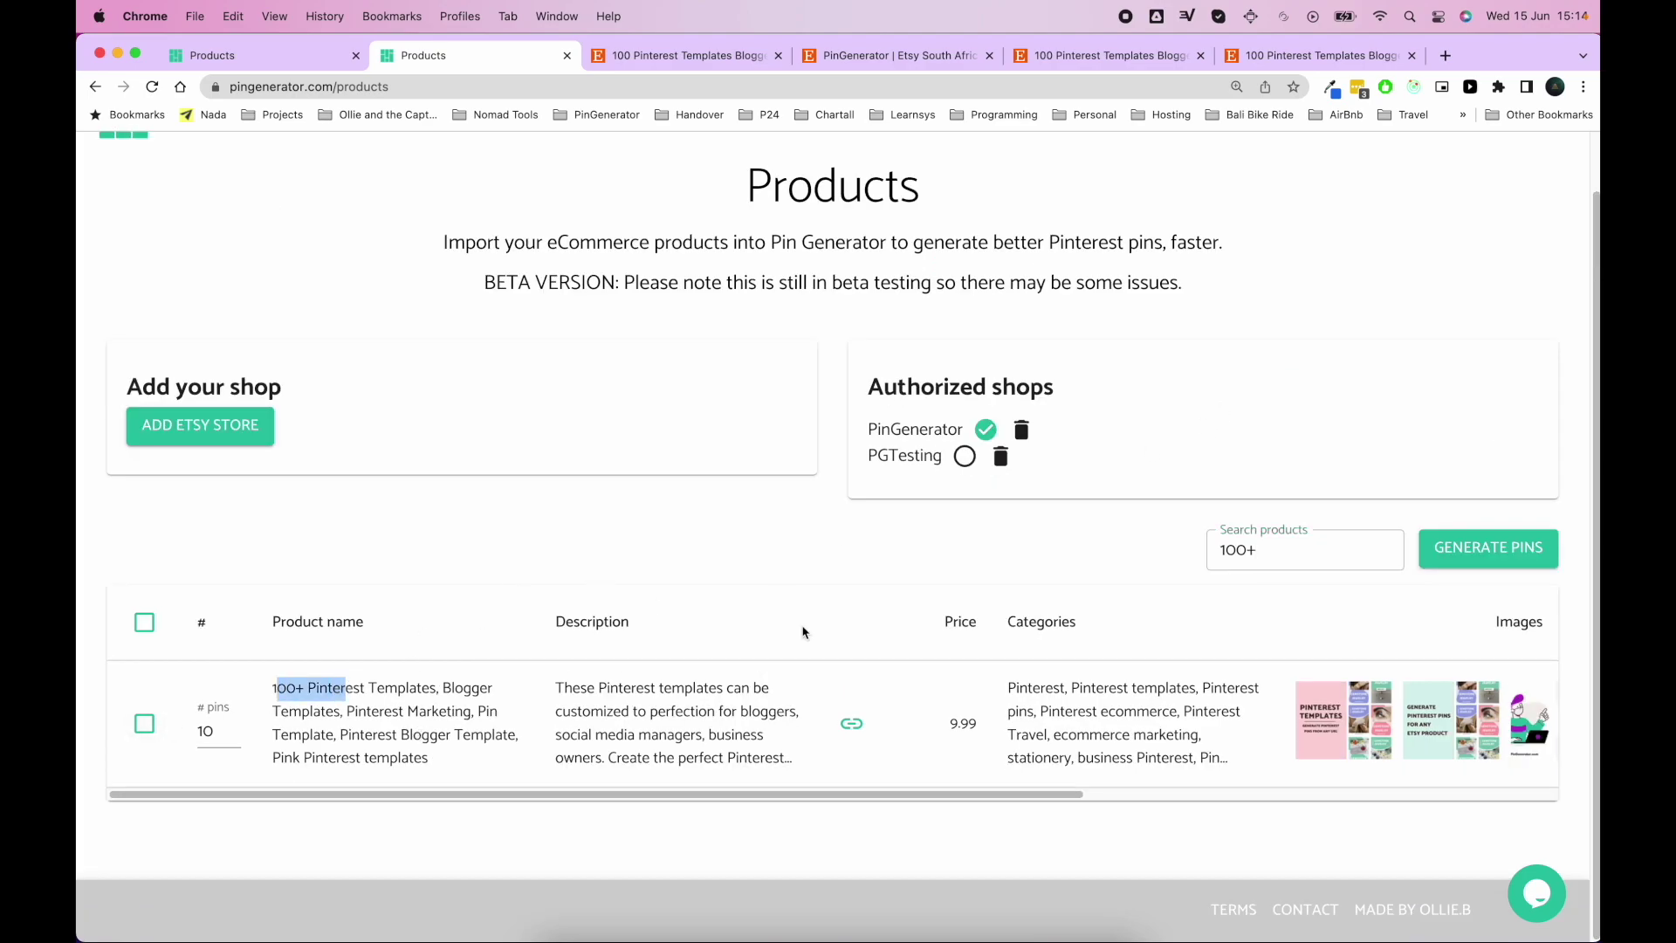
{"action": "left_click", "coordinate": [331, 723]}
{"action": "left_click_drag", "start_coordinate": [432, 757], "coordinate": [275, 687]}
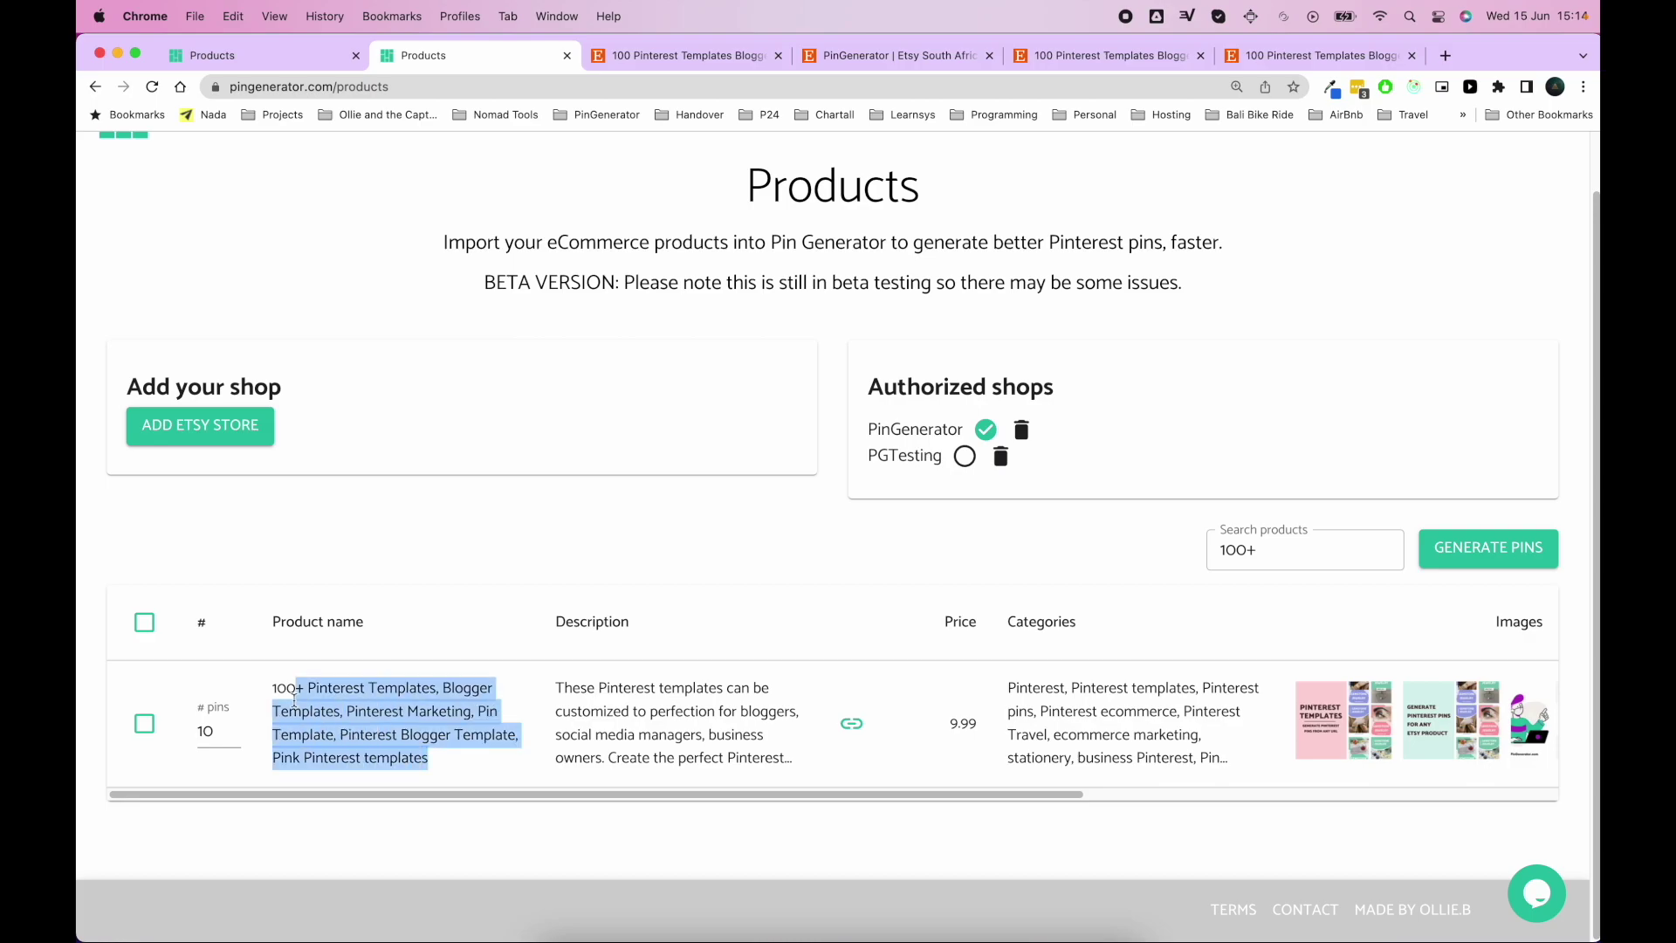
{"action": "left_click", "coordinate": [346, 712]}
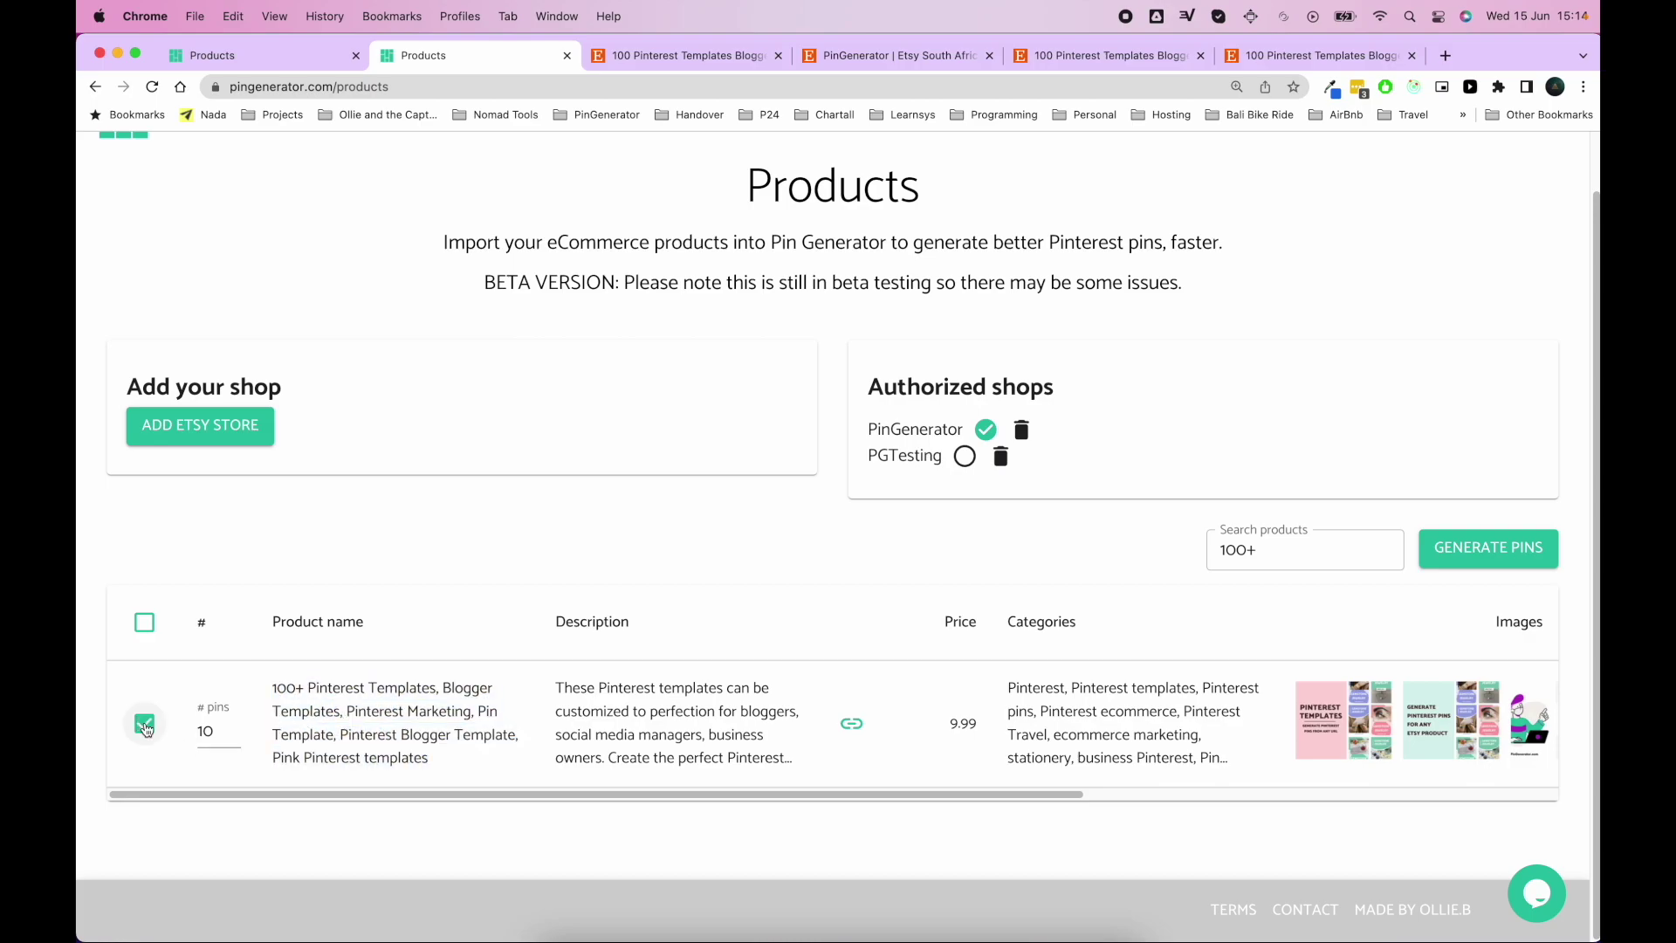
{"action": "left_click", "coordinate": [1272, 550]}
{"action": "key", "text": "super+a"}
{"action": "key", "text": "BackSpace"}
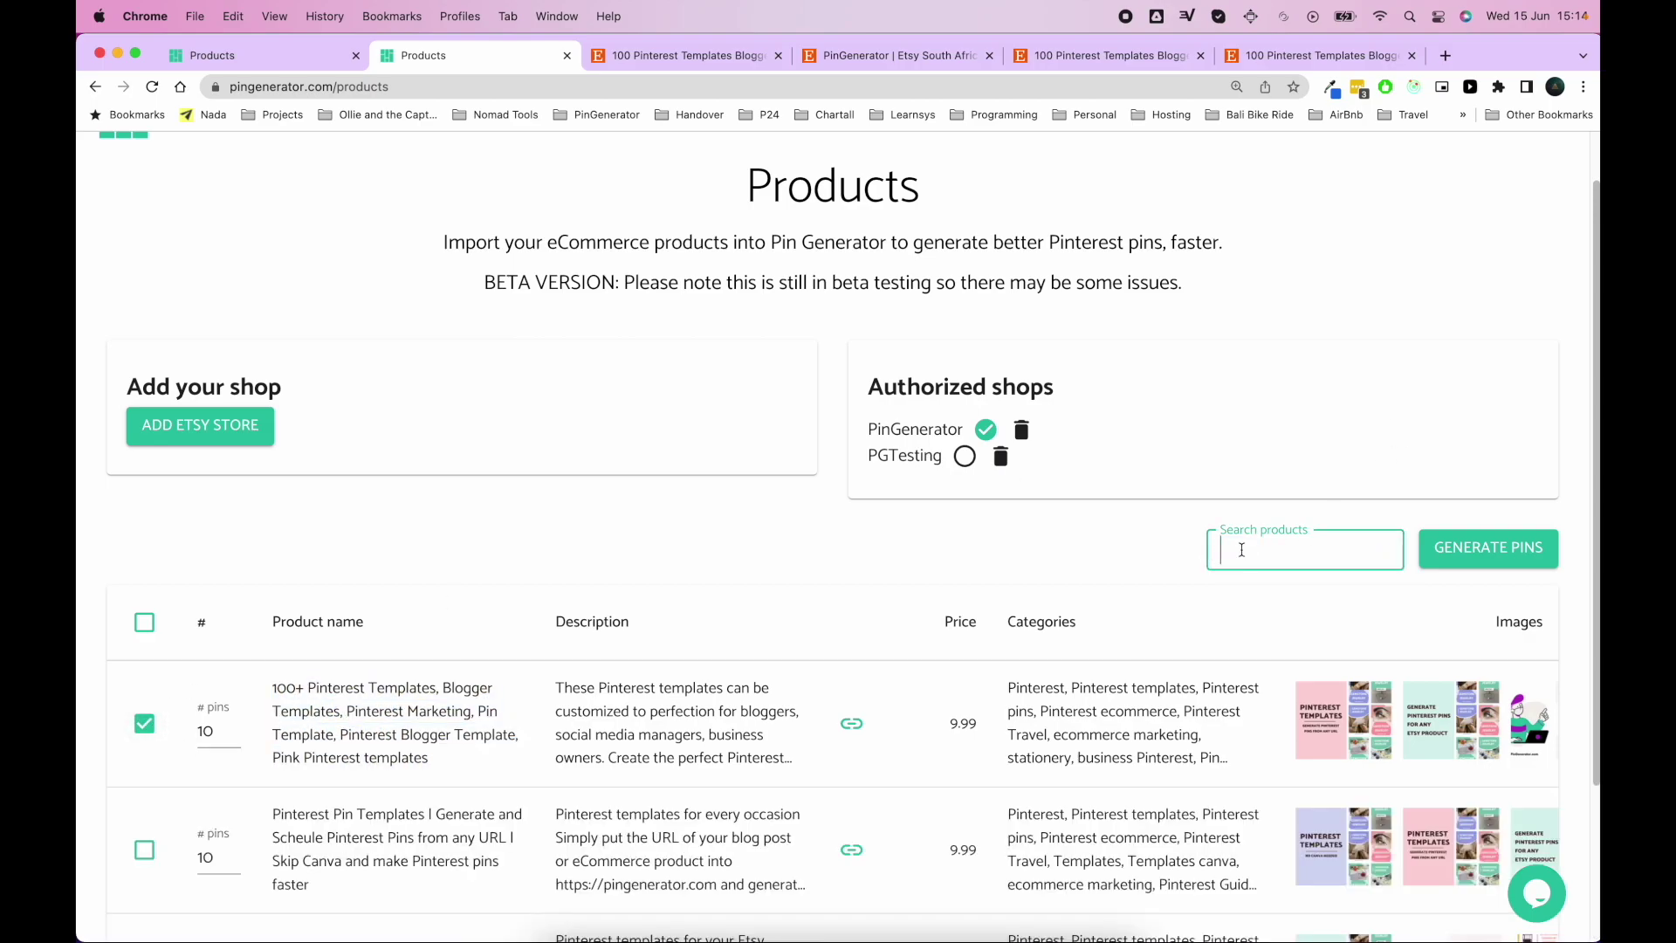
{"action": "scroll", "coordinate": [165, 419], "scroll_direction": "down", "scroll_amount": 3}
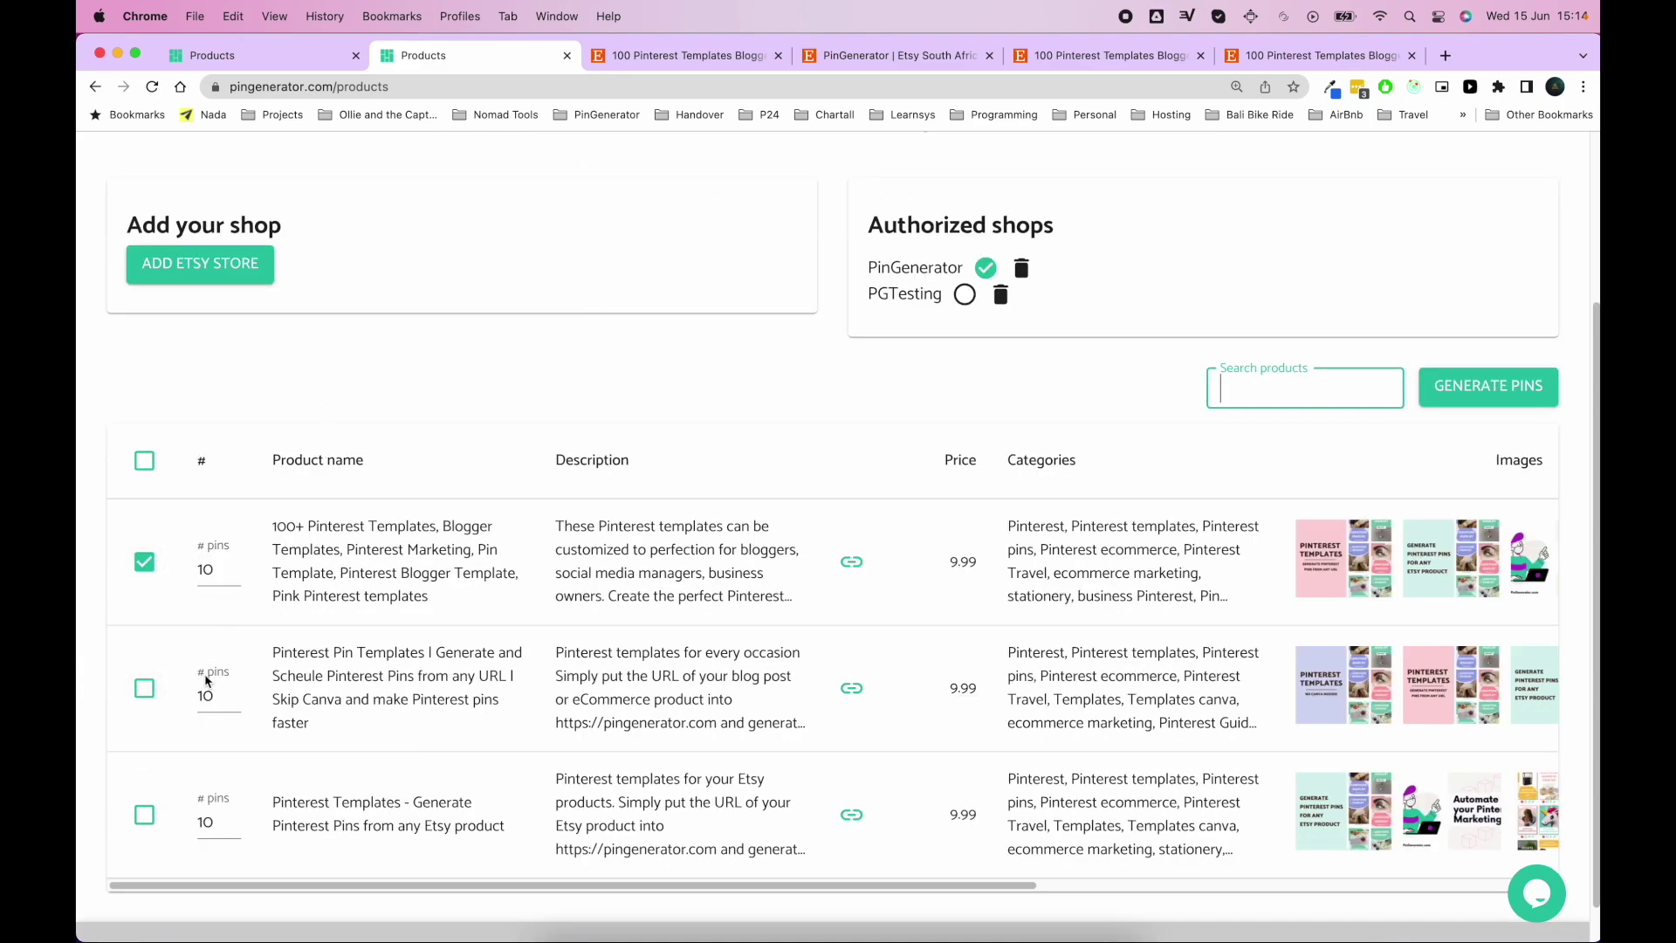
- Also select the second product, set both pin counts to 2, and generate the pins
{"action": "left_click", "coordinate": [147, 684]}
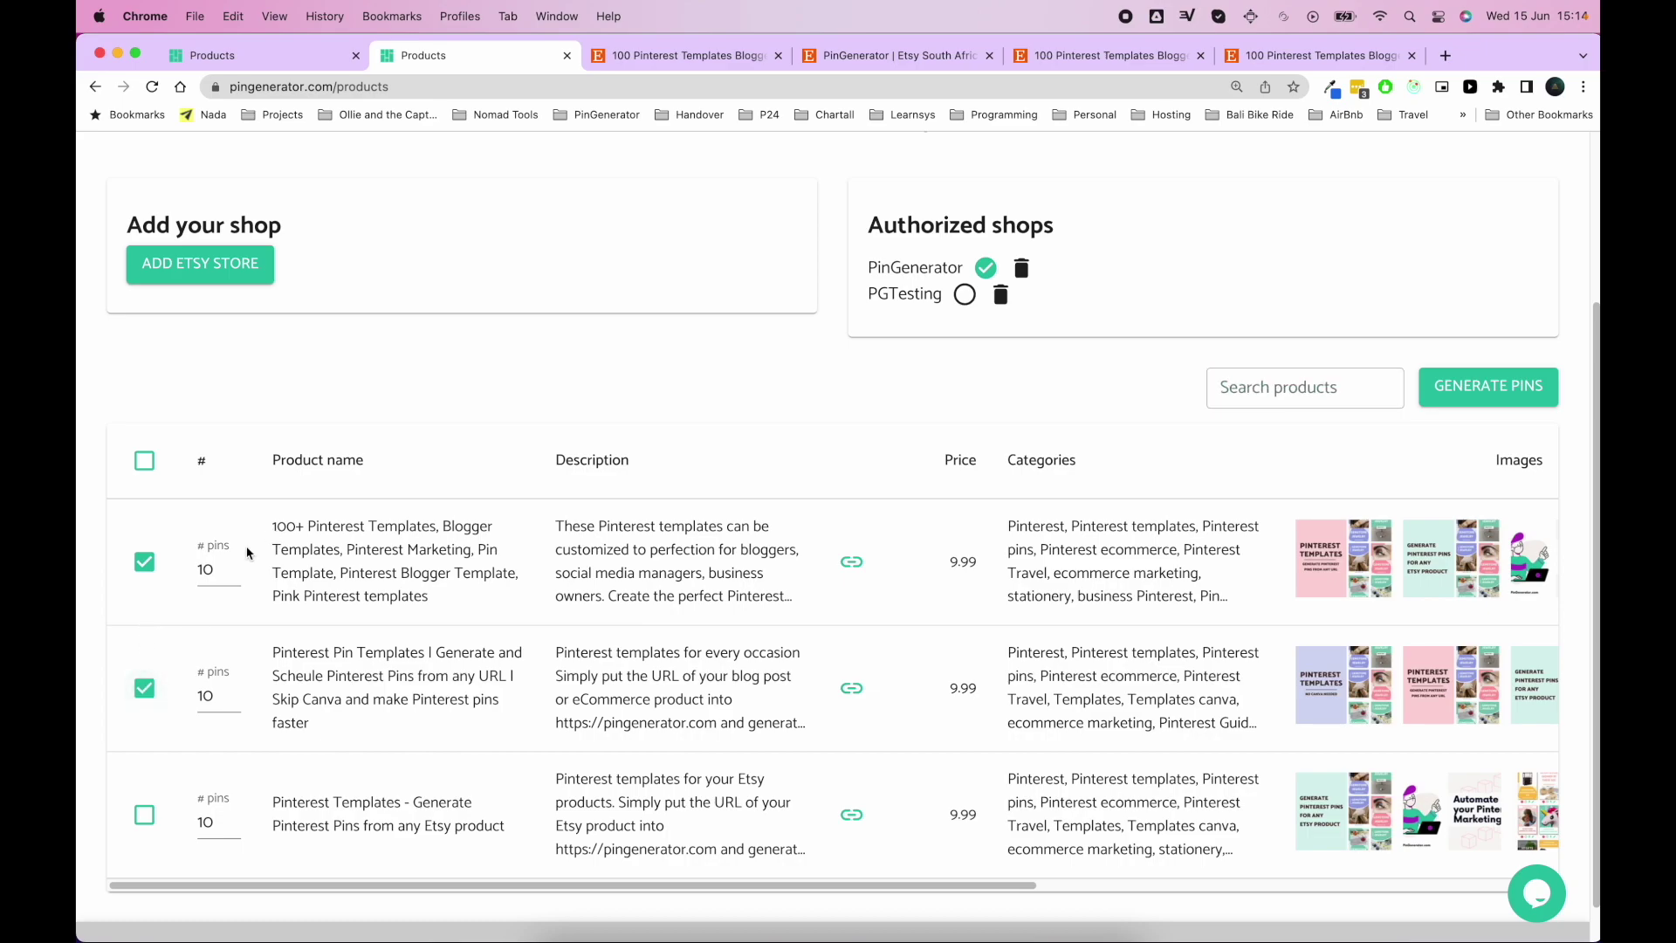
{"action": "double_click", "coordinate": [211, 571]}
{"action": "type", "text": "2"}
{"action": "double_click", "coordinate": [209, 695]}
{"action": "type", "text": "2"}
{"action": "left_click", "coordinate": [1440, 393]}
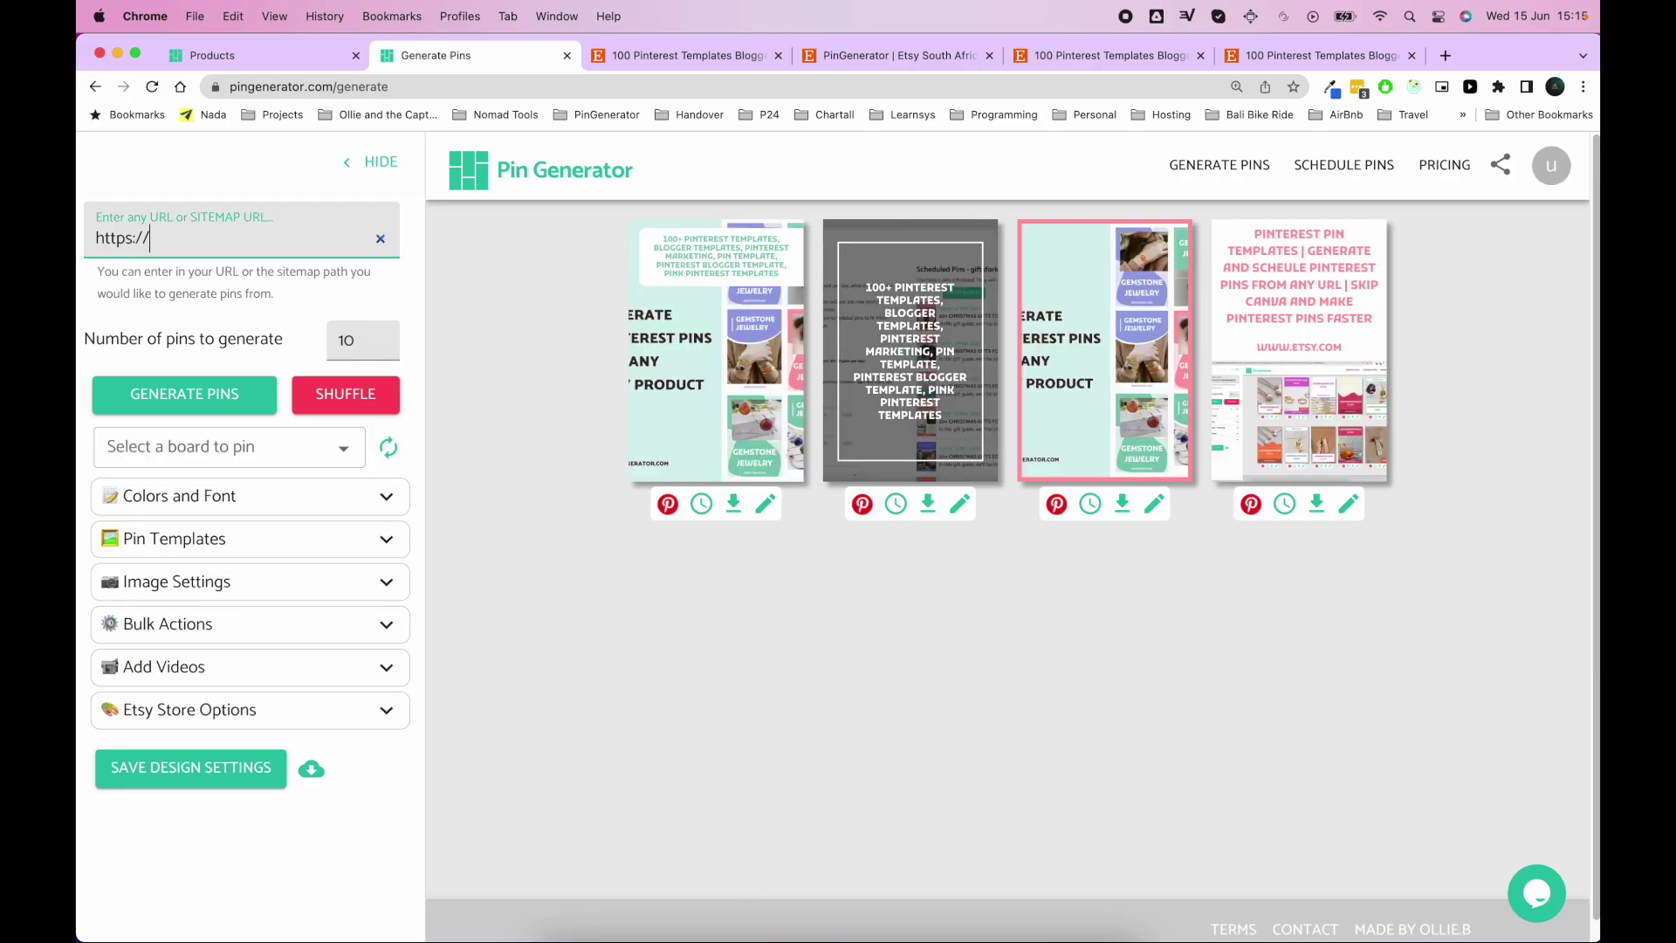
{"action": "left_click", "coordinate": [1551, 166]}
- Back on Products, set the first product to 50 pins, select it and generate
{"action": "left_click", "coordinate": [1510, 249]}
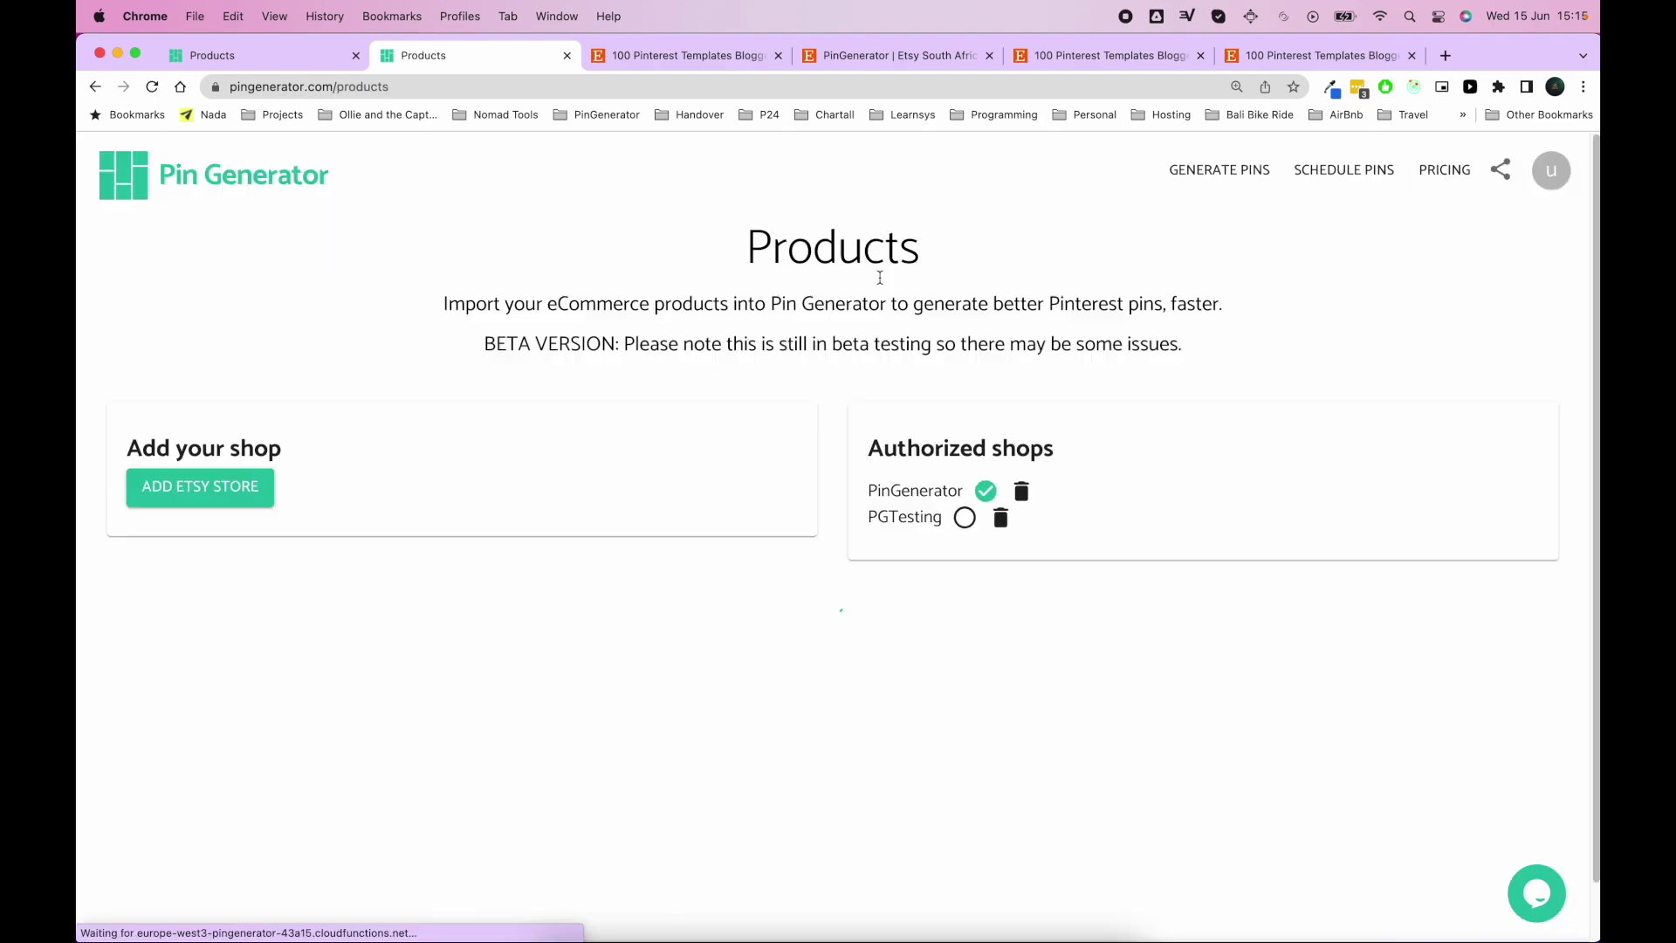
{"action": "scroll", "coordinate": [723, 654], "scroll_direction": "down", "scroll_amount": 1}
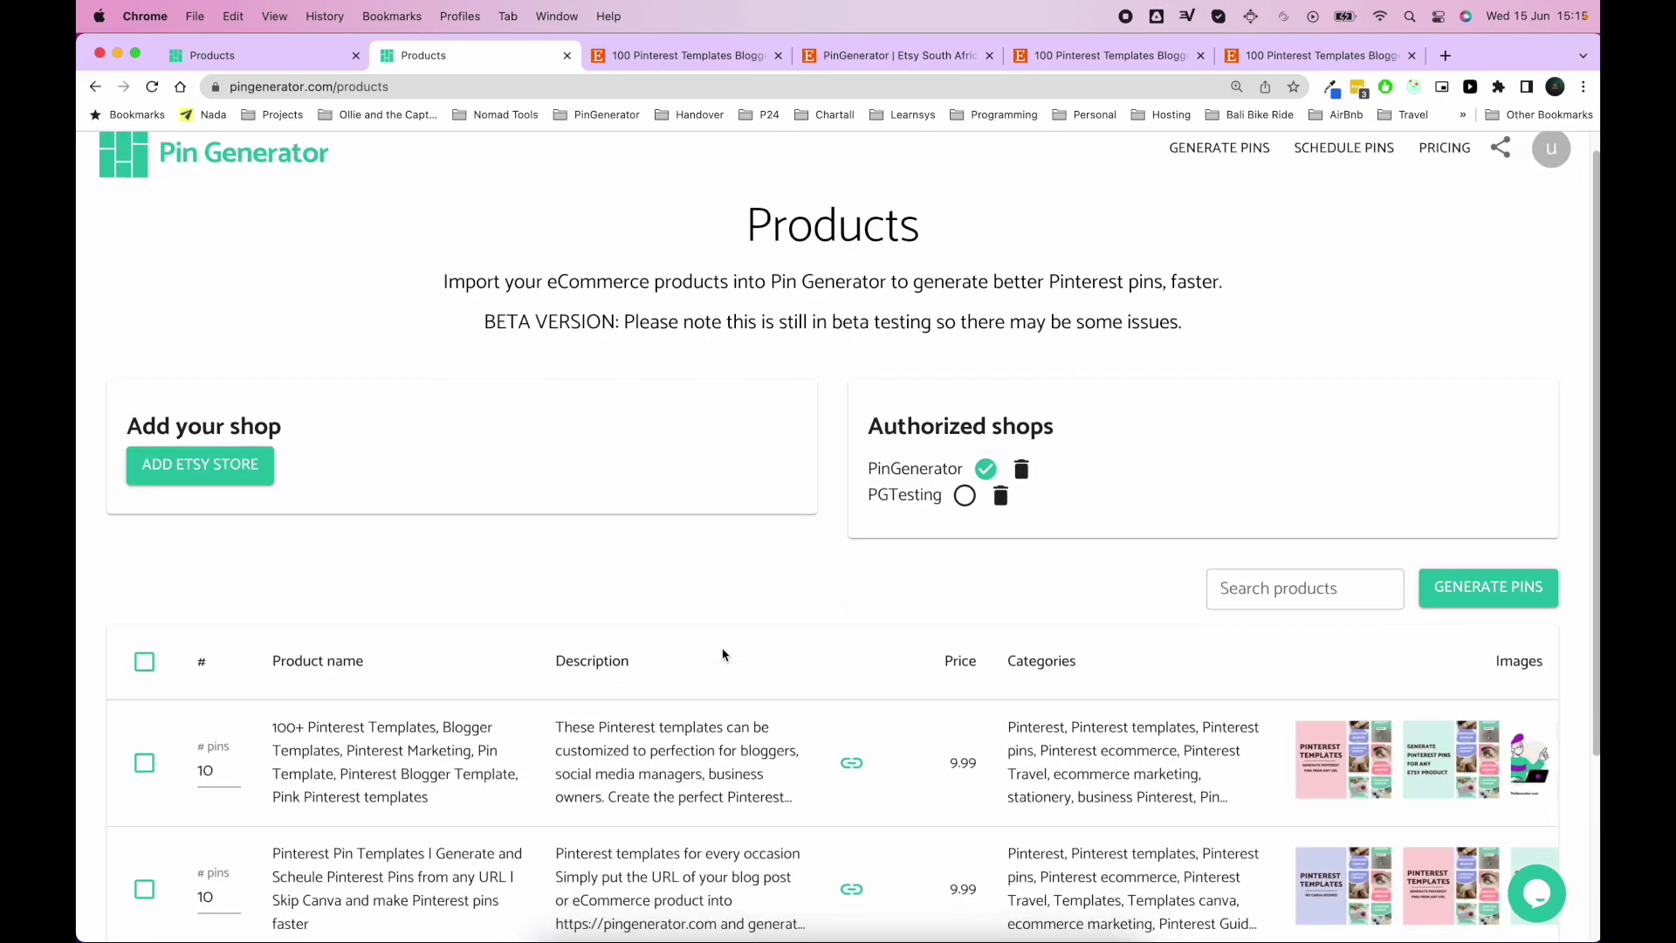
{"action": "scroll", "coordinate": [723, 654], "scroll_direction": "down", "scroll_amount": 2}
{"action": "scroll", "coordinate": [711, 625], "scroll_direction": "down", "scroll_amount": 5}
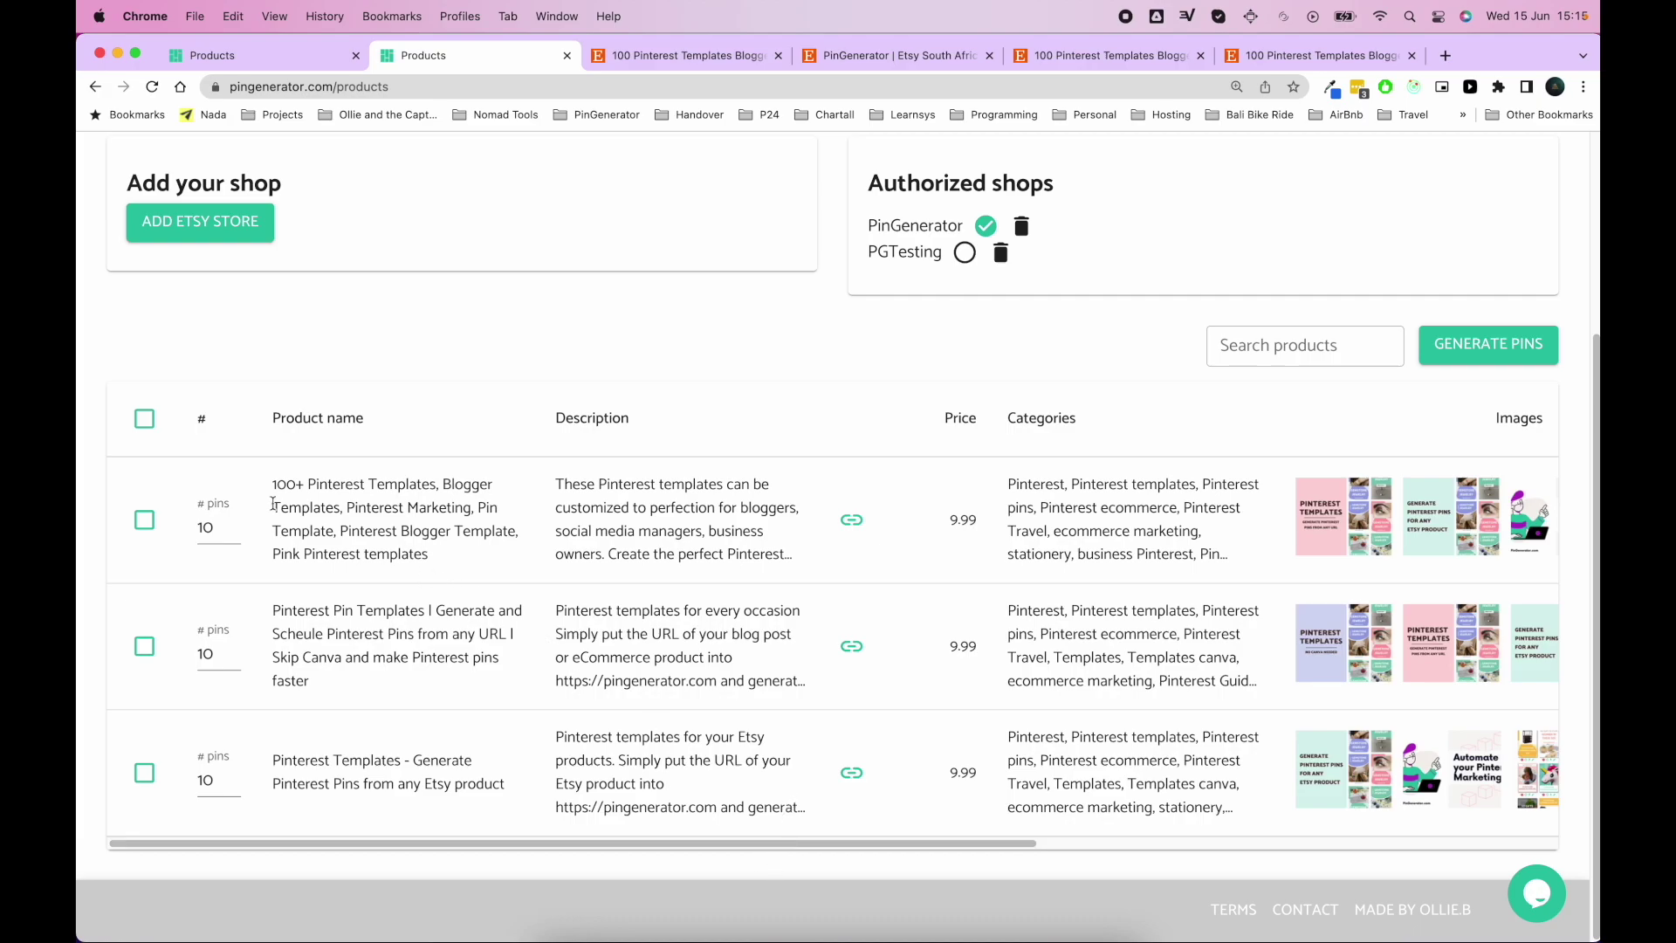
{"action": "double_click", "coordinate": [214, 527]}
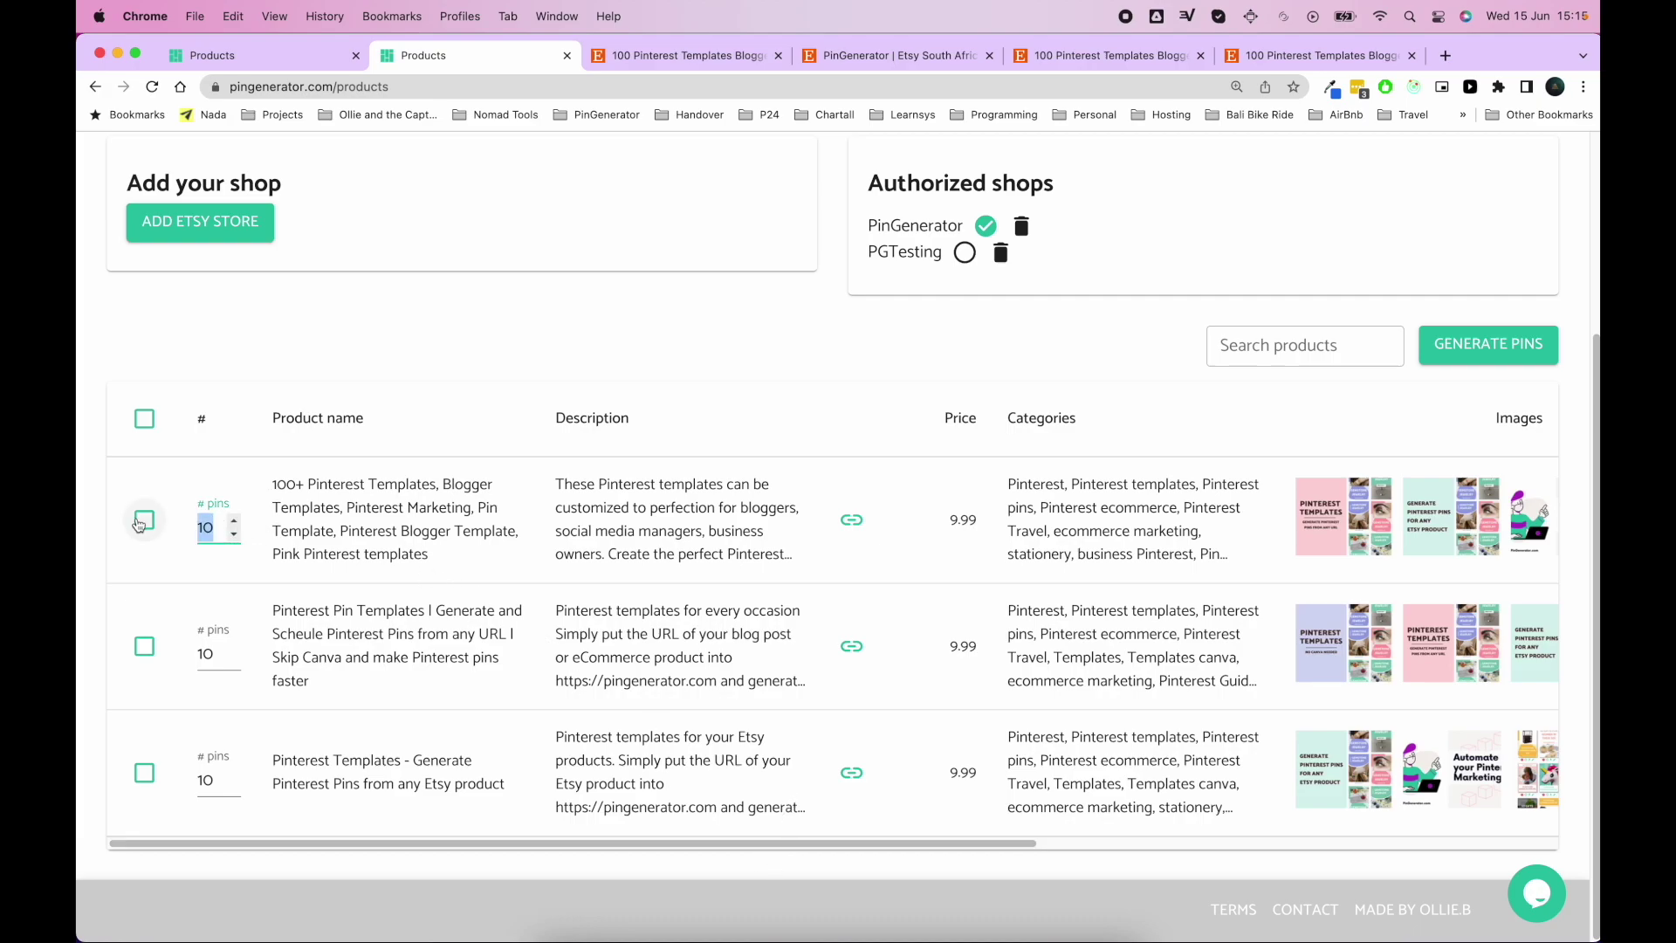
{"action": "type", "text": "50"}
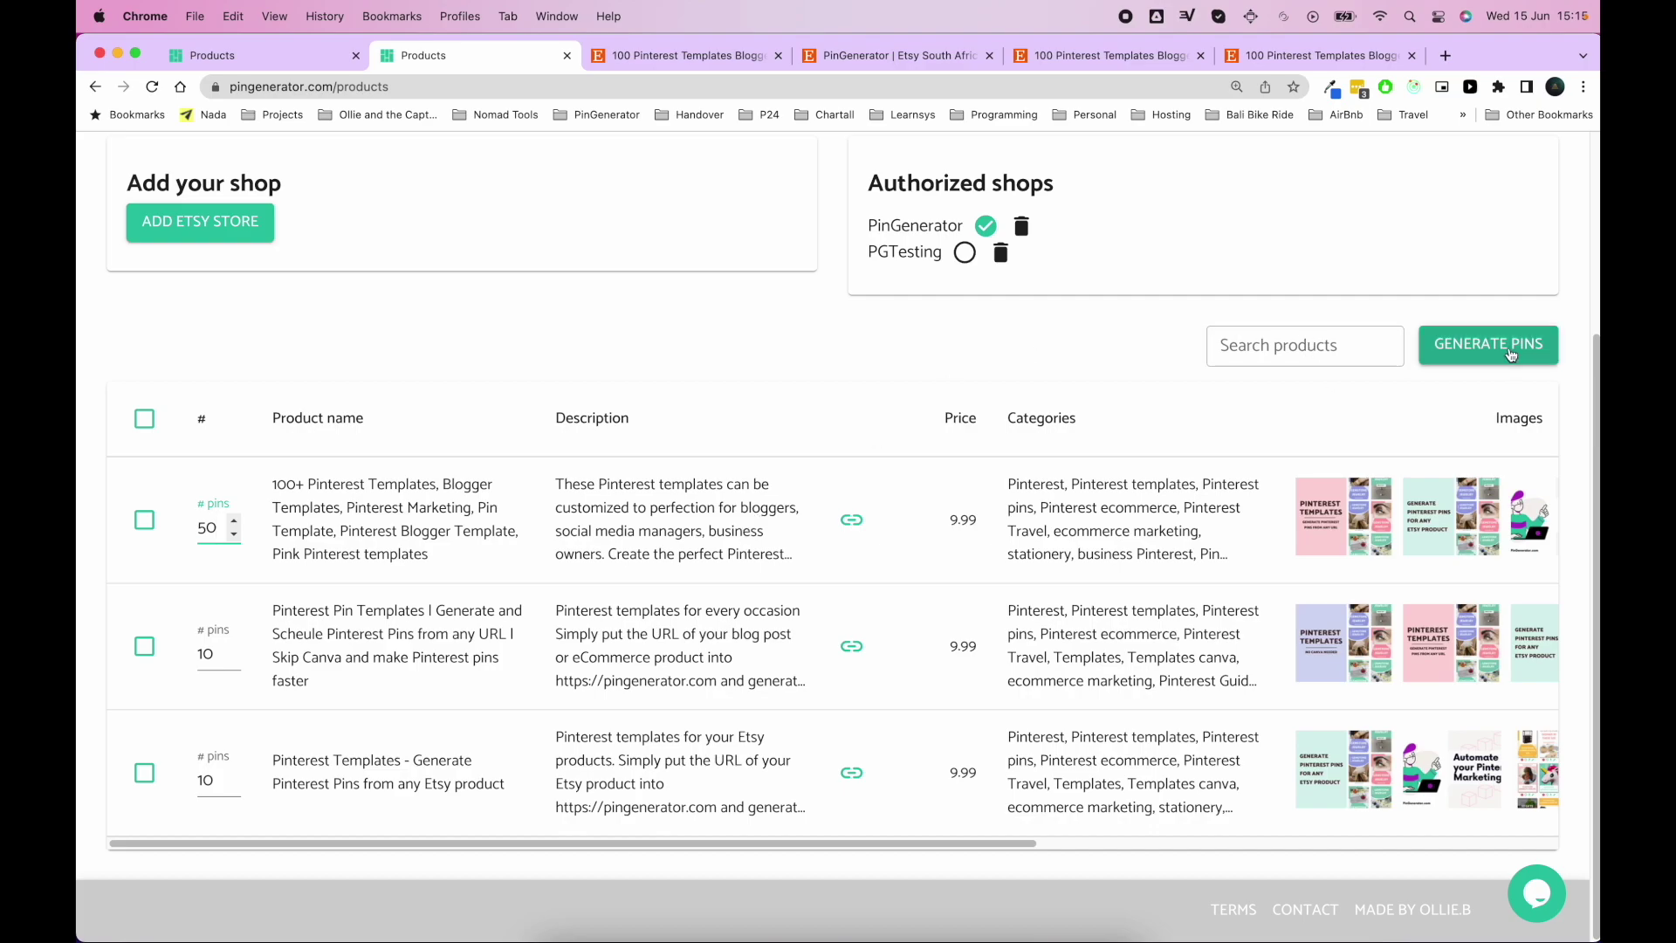
{"action": "left_click", "coordinate": [144, 519]}
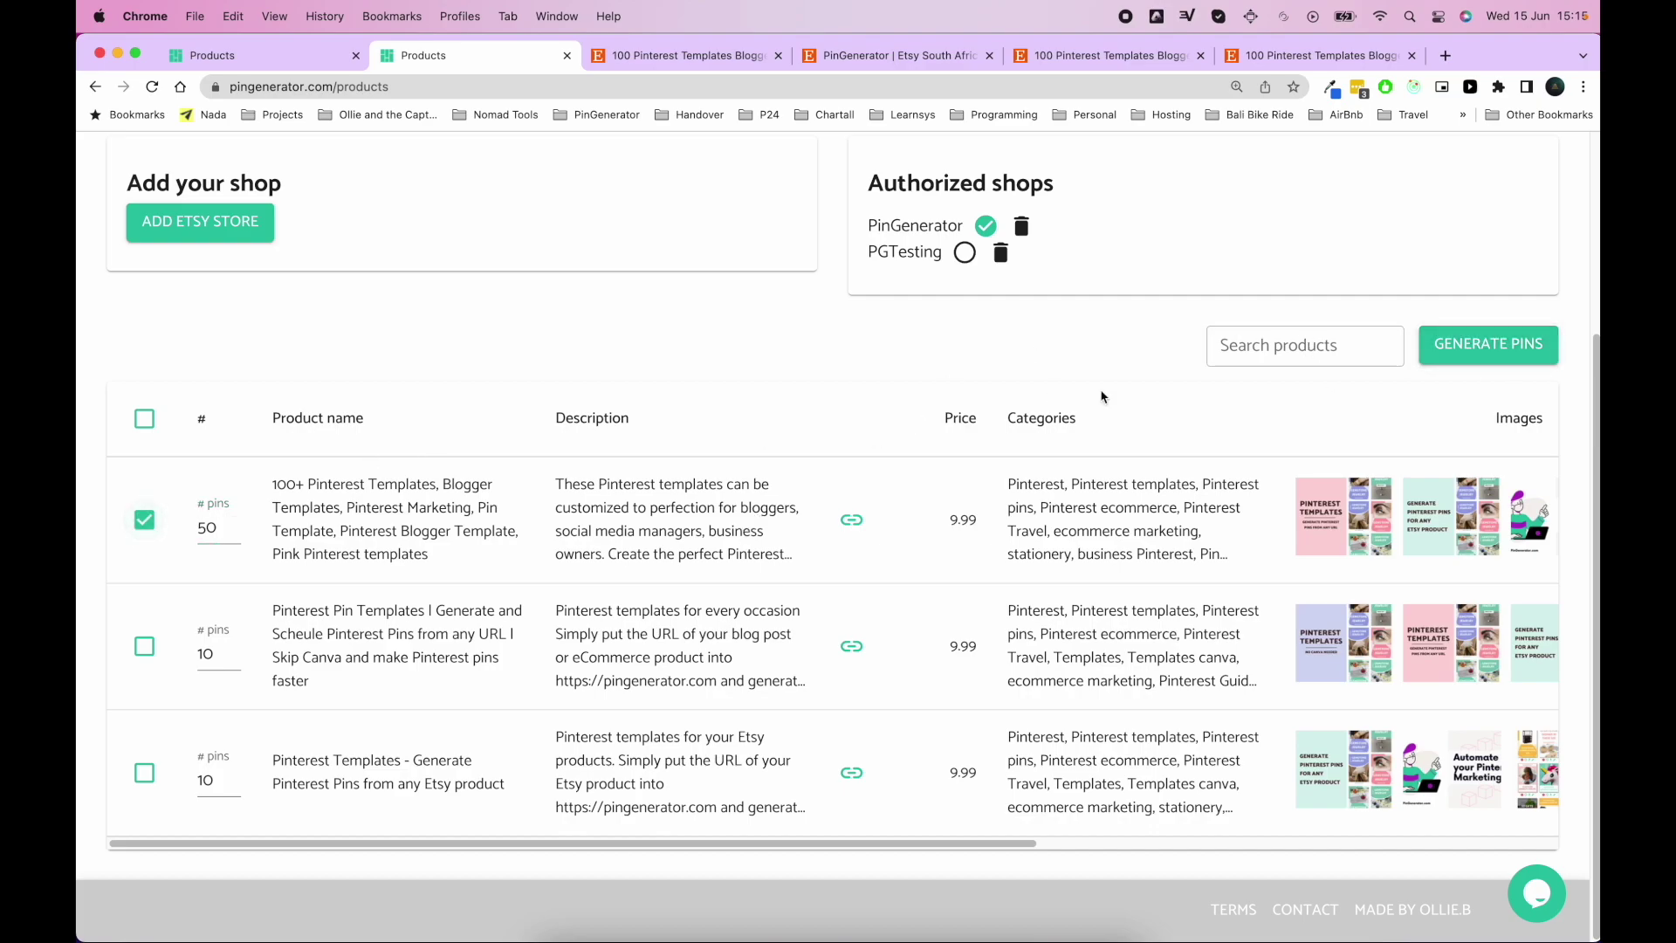
{"action": "left_click", "coordinate": [1422, 353]}
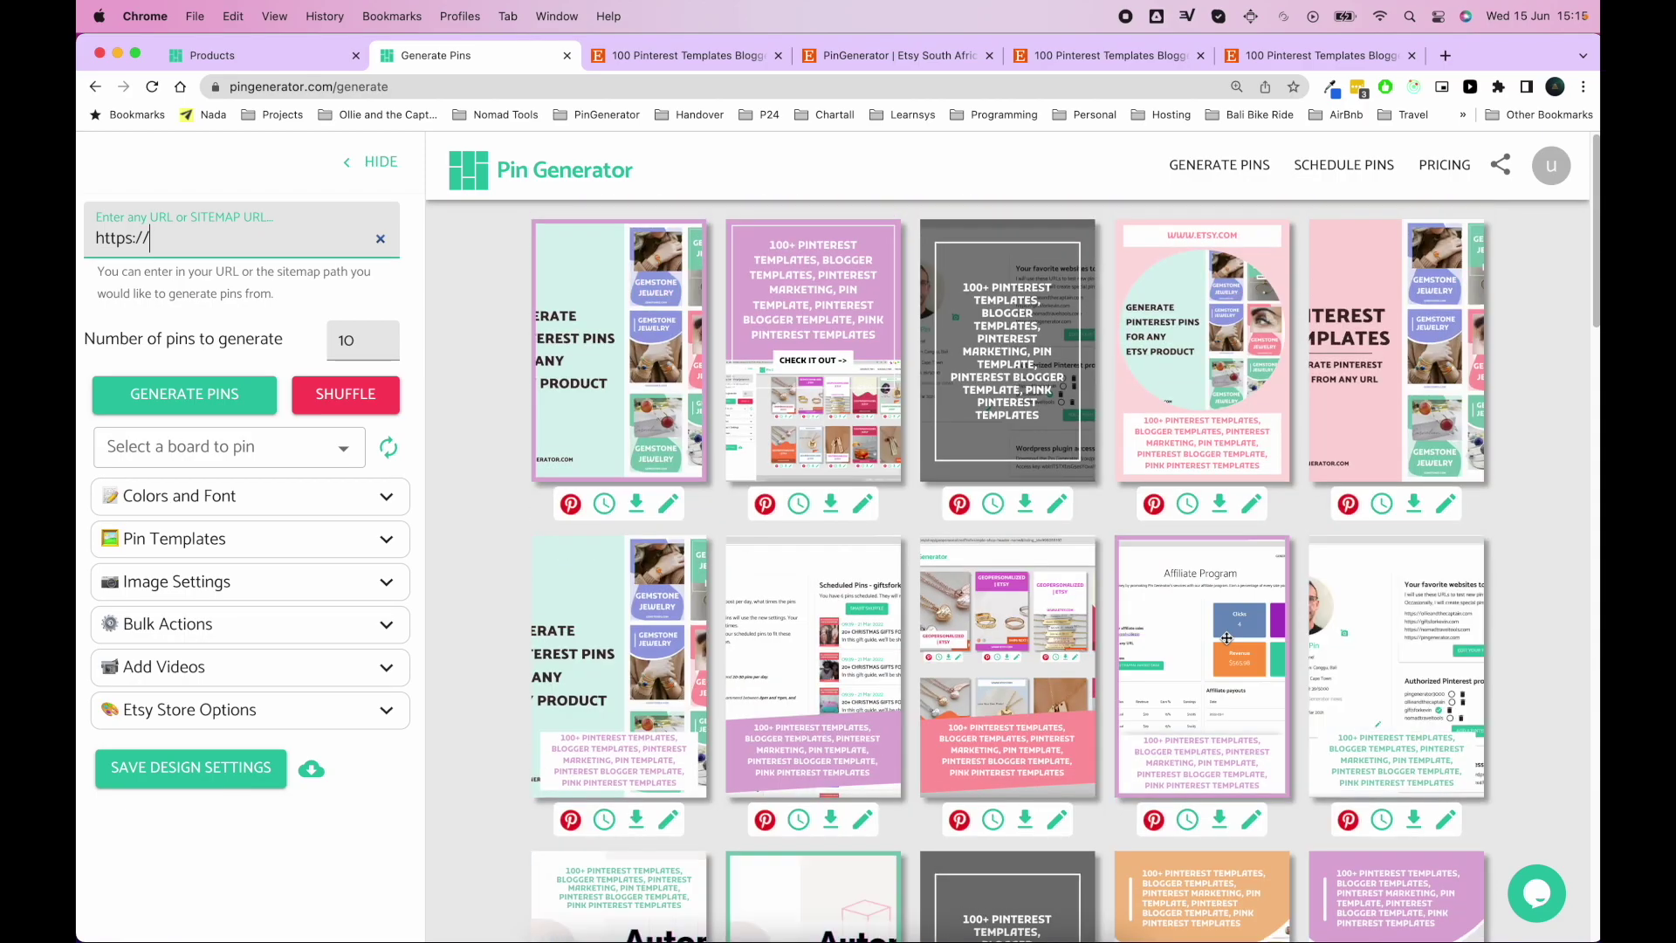
- Return to the Products page, where pin counts are back at 10
{"action": "scroll", "coordinate": [1227, 638], "scroll_direction": "down", "scroll_amount": 5}
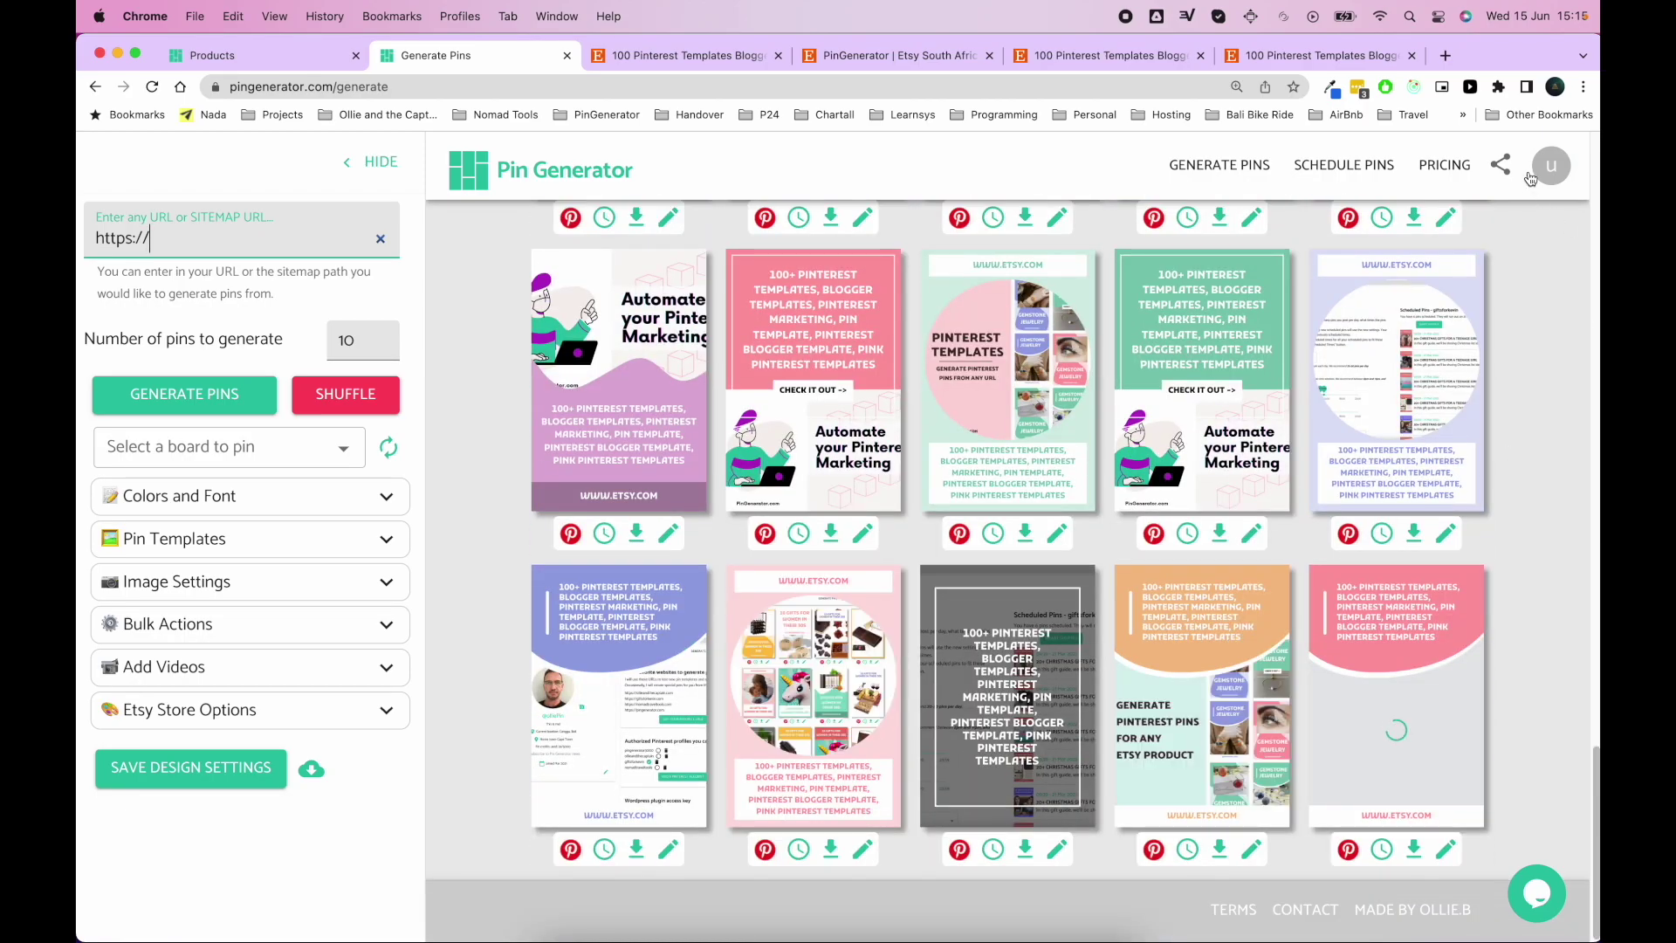
{"action": "left_click", "coordinate": [1551, 165]}
{"action": "left_click", "coordinate": [1511, 252]}
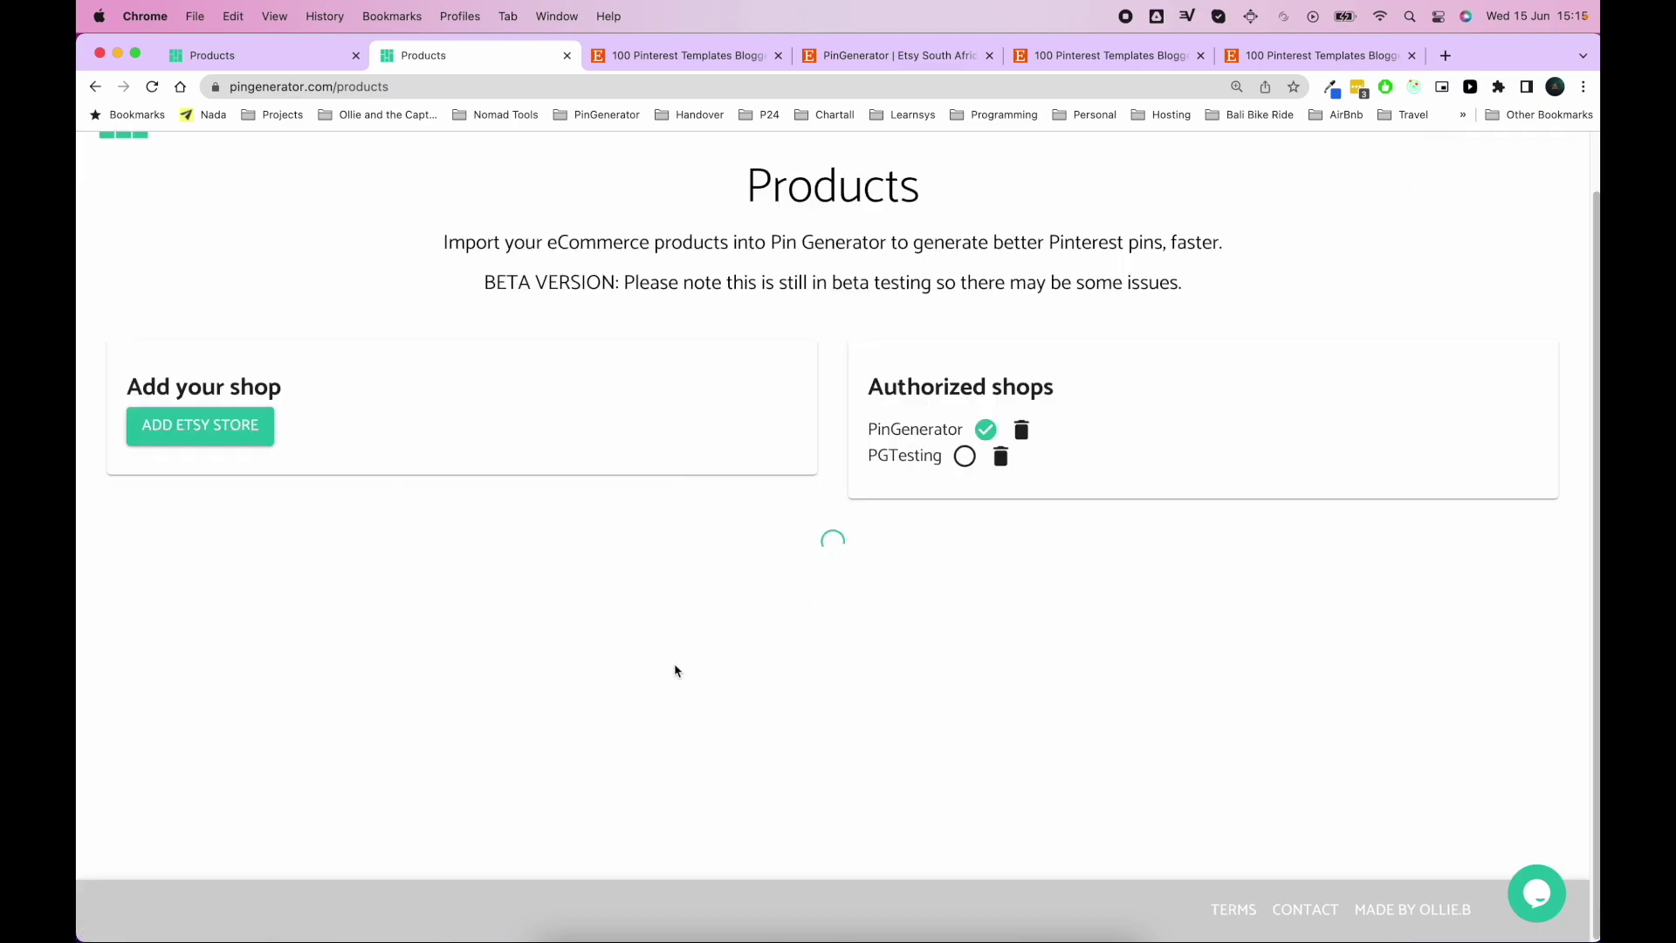
{"action": "scroll", "coordinate": [823, 532], "scroll_direction": "down", "scroll_amount": 3}
{"action": "scroll", "coordinate": [723, 744], "scroll_direction": "up", "scroll_amount": 3}
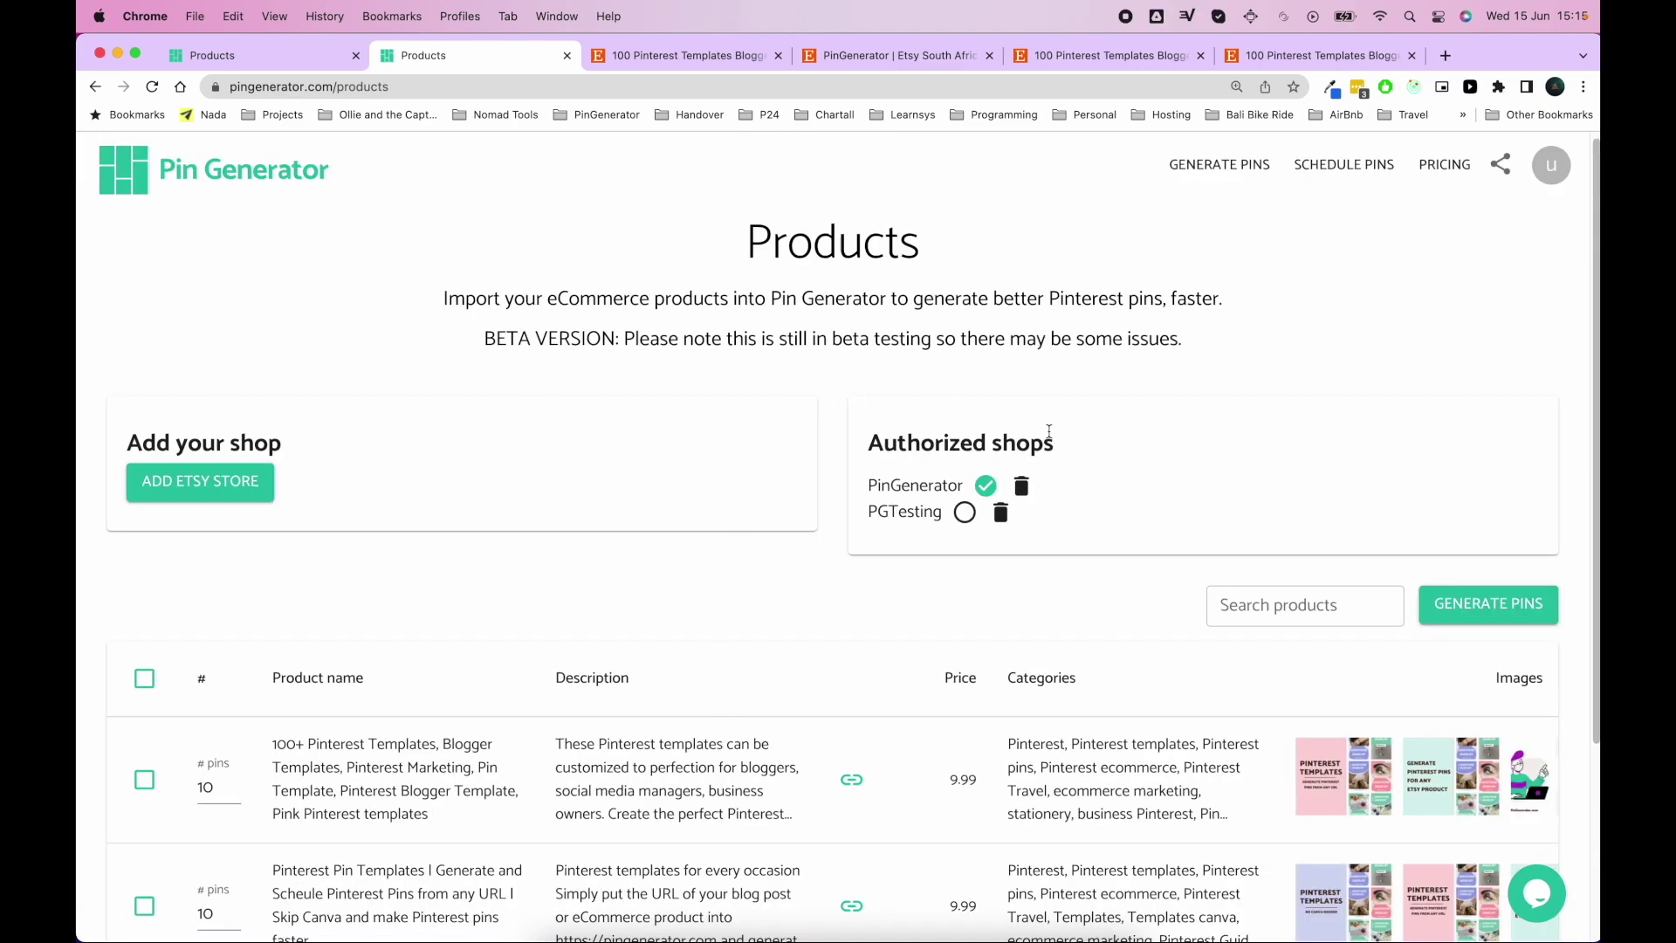
{"action": "left_click_drag", "start_coordinate": [1049, 431], "coordinate": [1181, 513]}
{"action": "left_click", "coordinate": [1117, 580]}
{"action": "scroll", "coordinate": [838, 524], "scroll_direction": "down", "scroll_amount": 1}
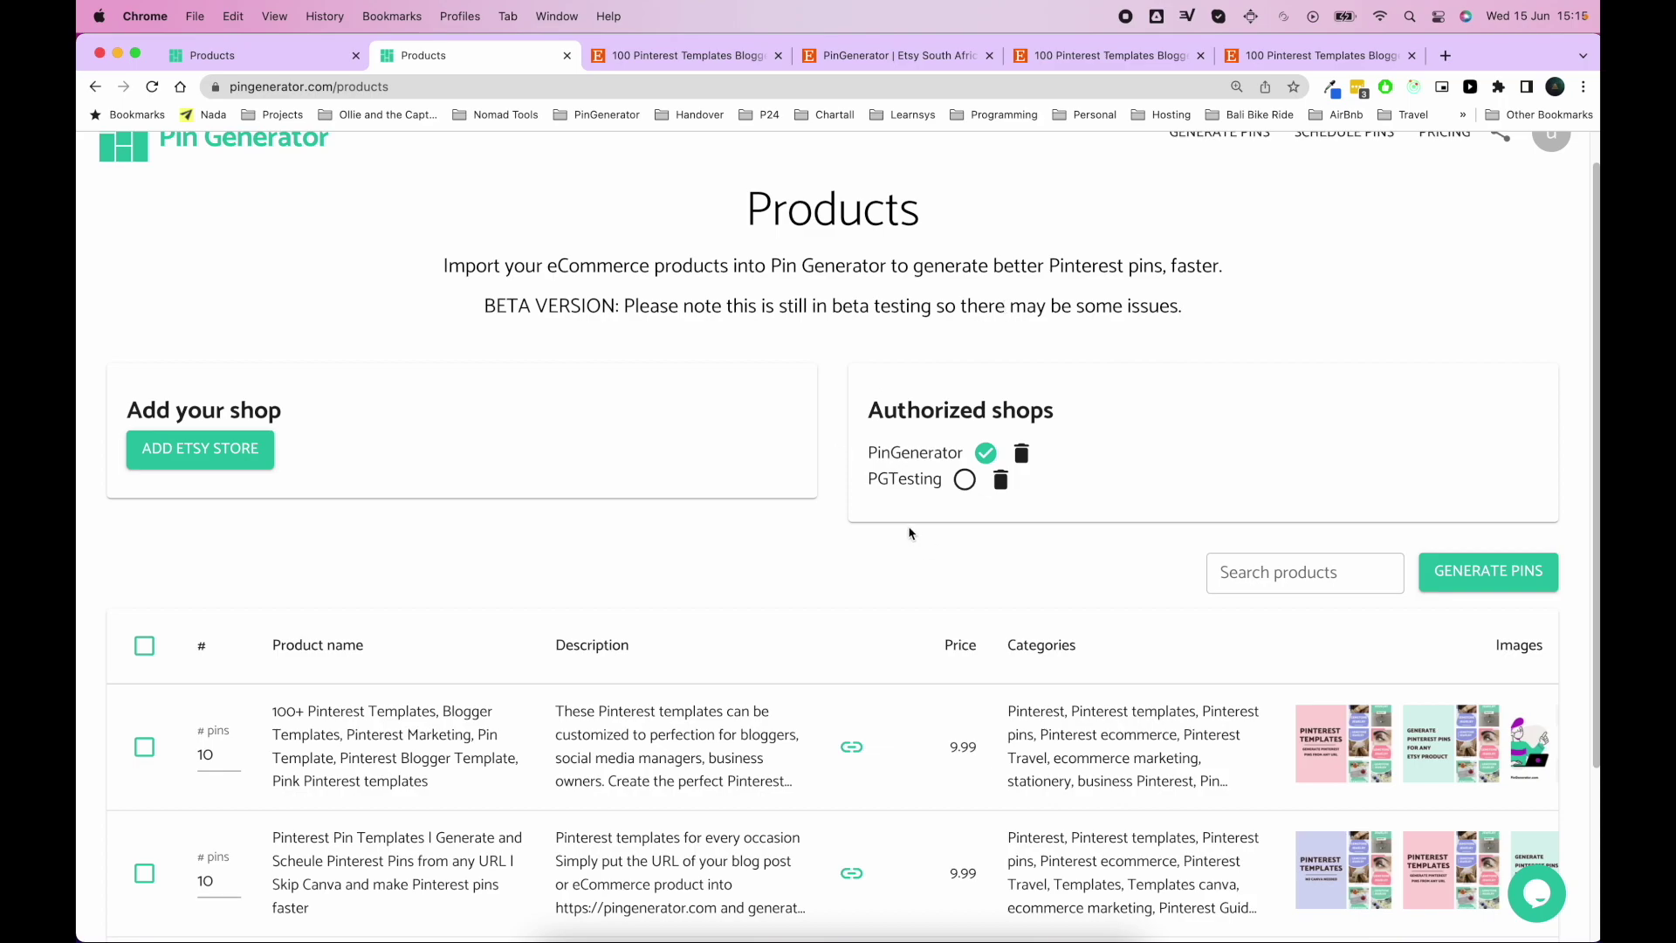
{"action": "double_click", "coordinate": [869, 452]}
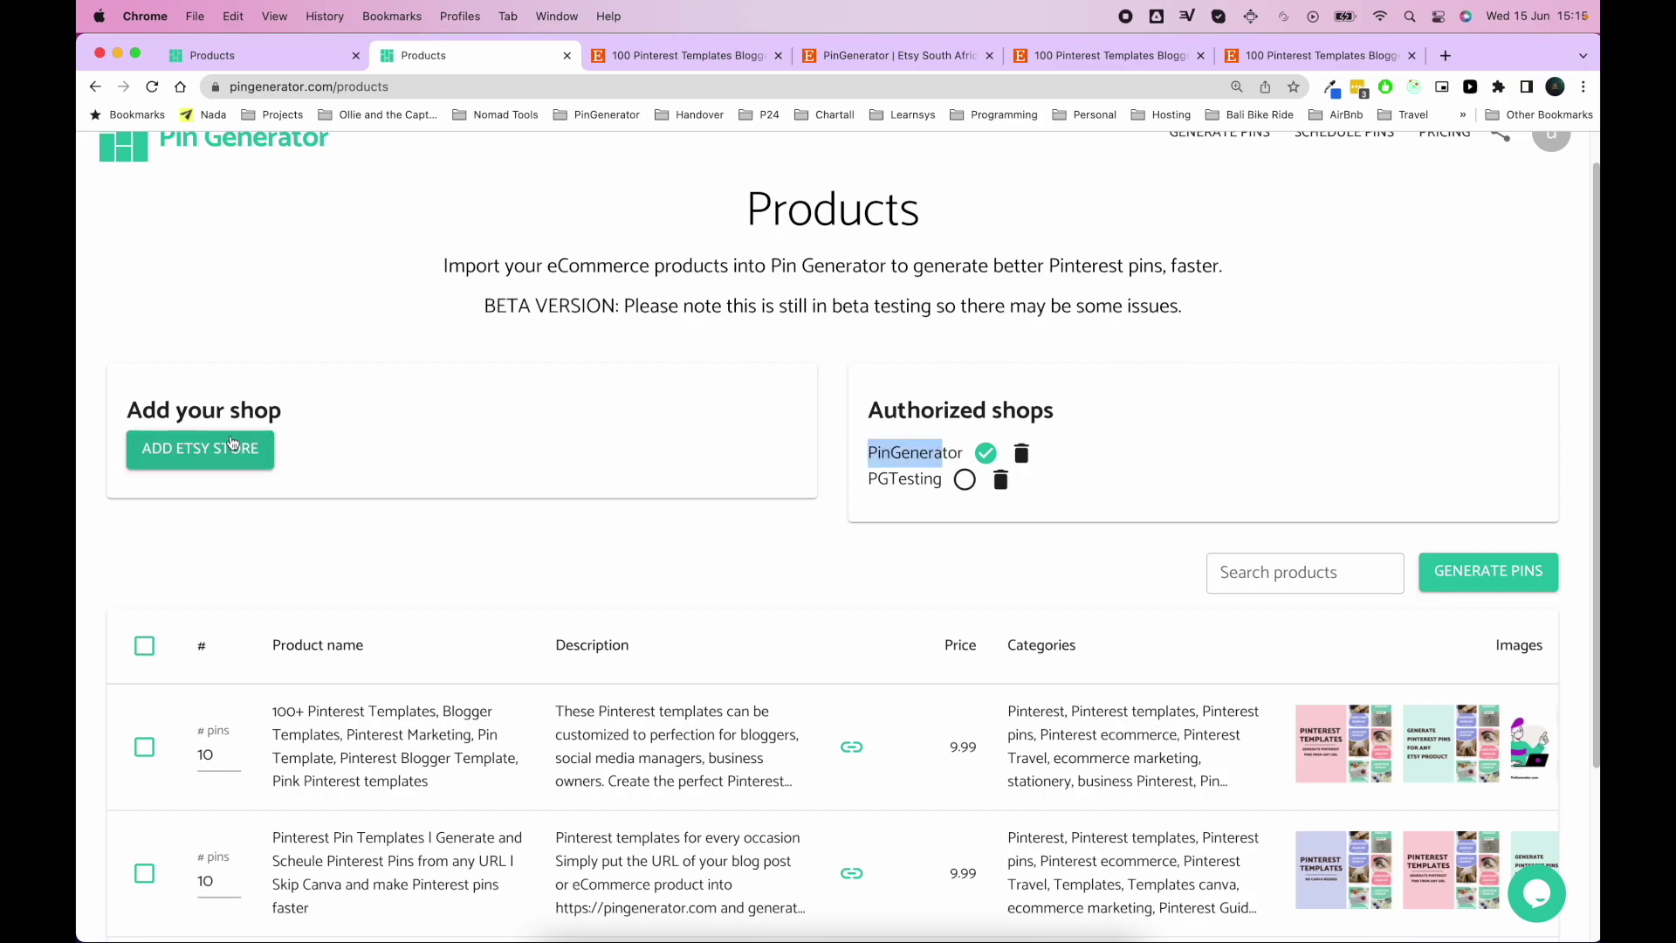
{"action": "left_click", "coordinate": [585, 412]}
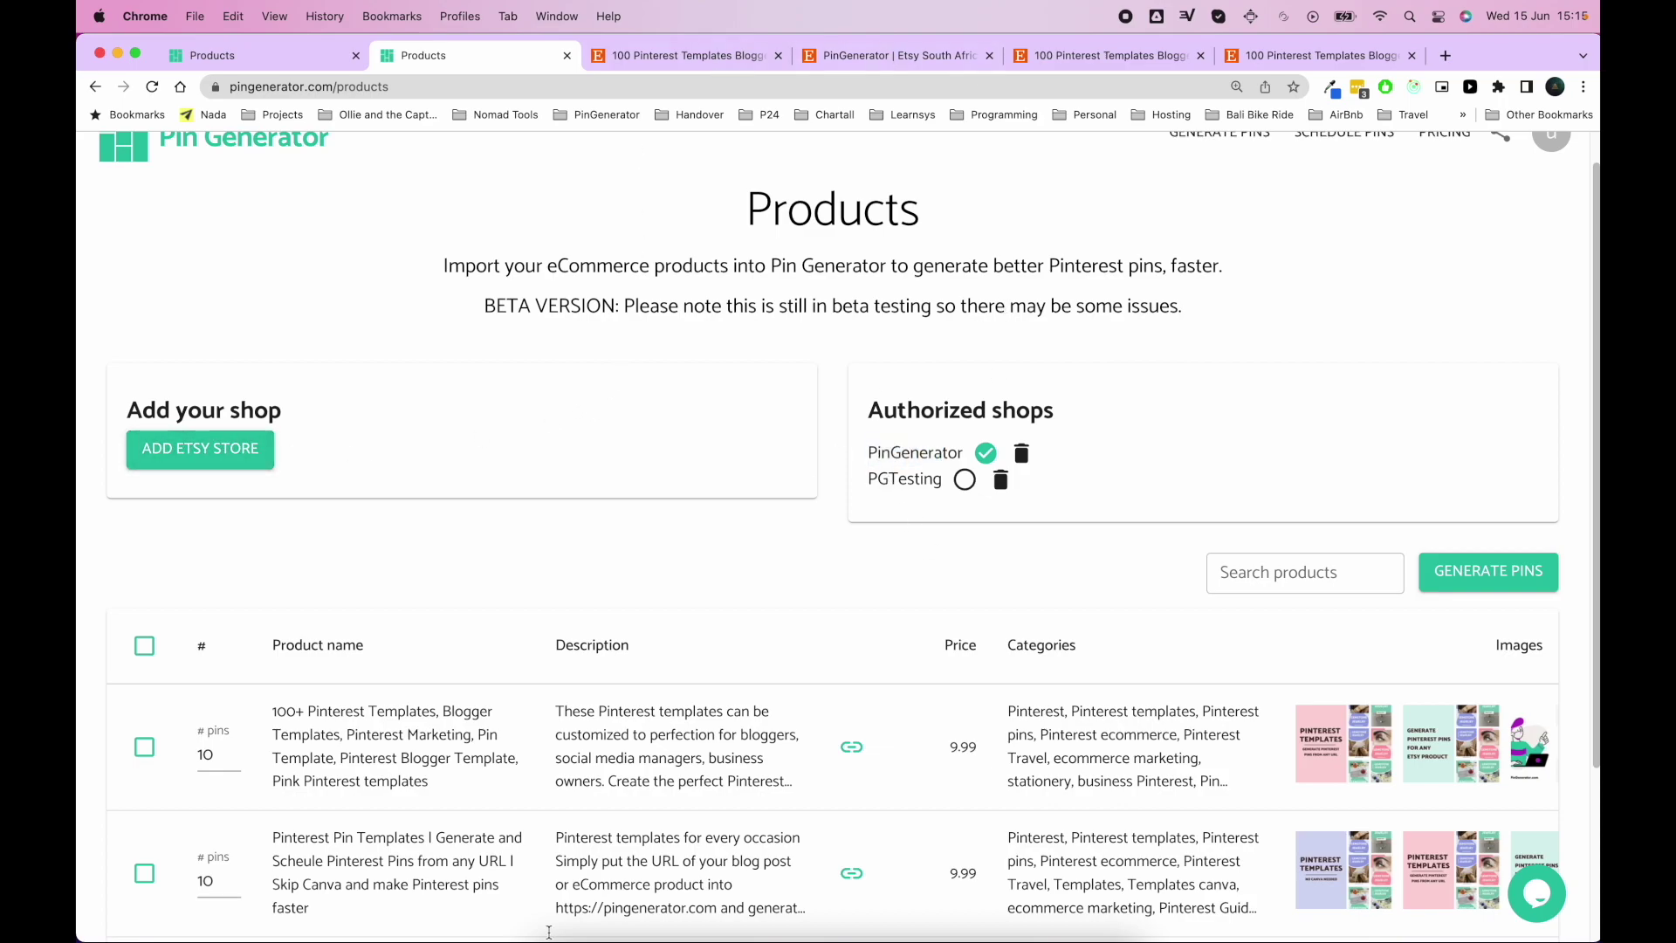
{"action": "left_click", "coordinate": [734, 56]}
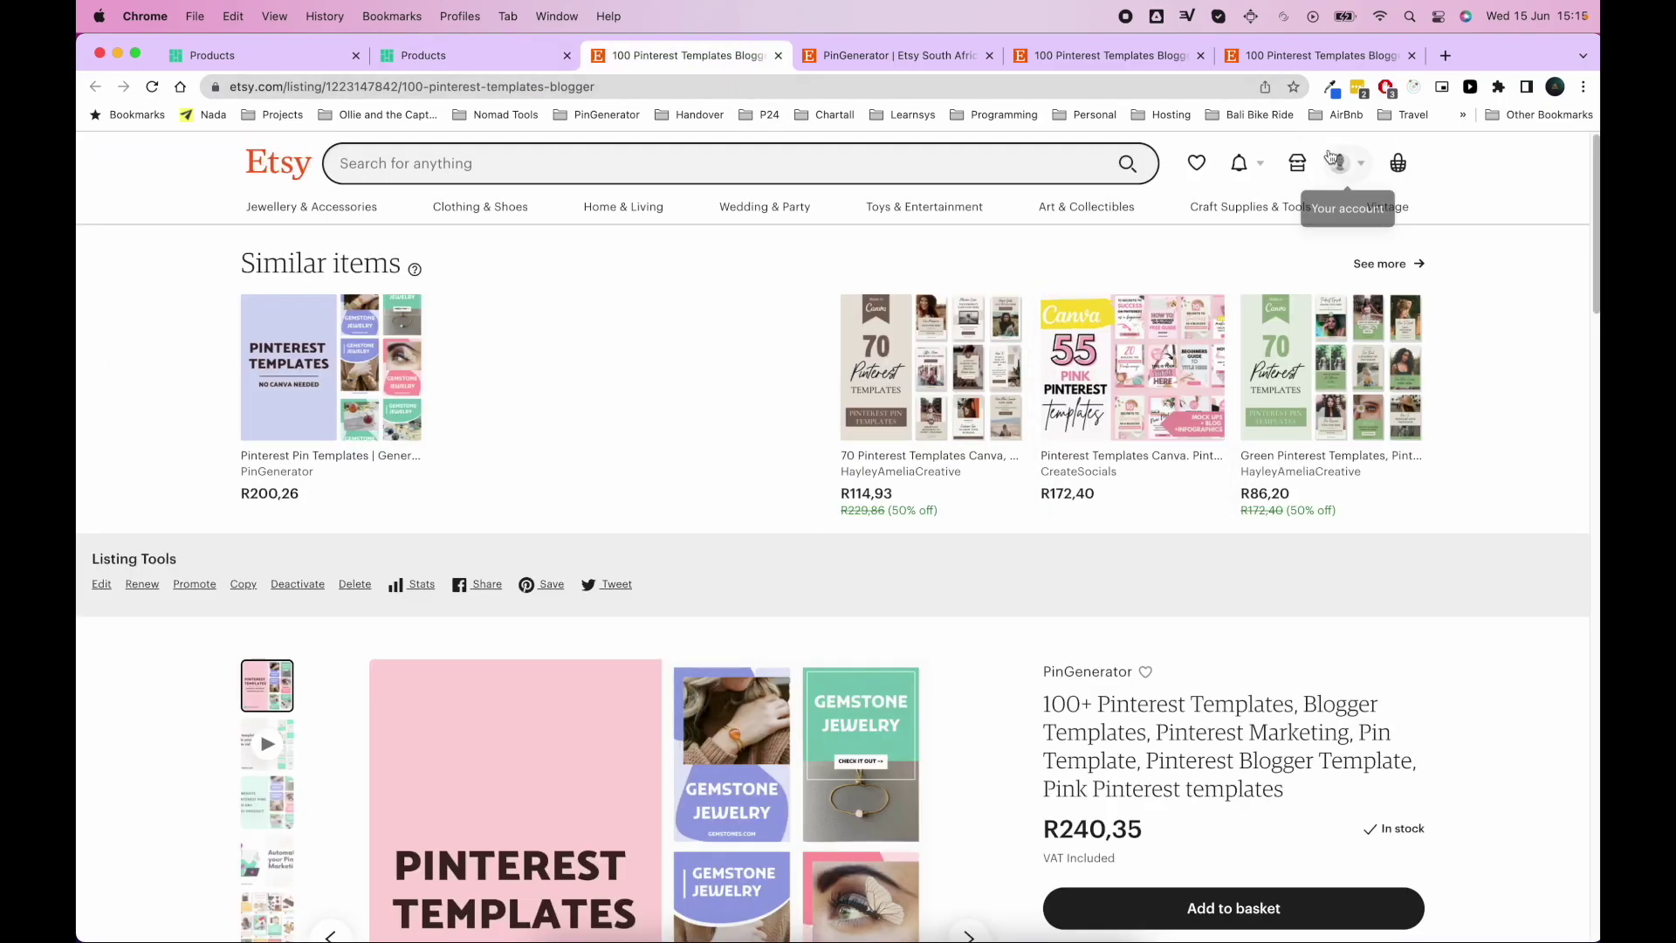
{"action": "left_click", "coordinate": [428, 55]}
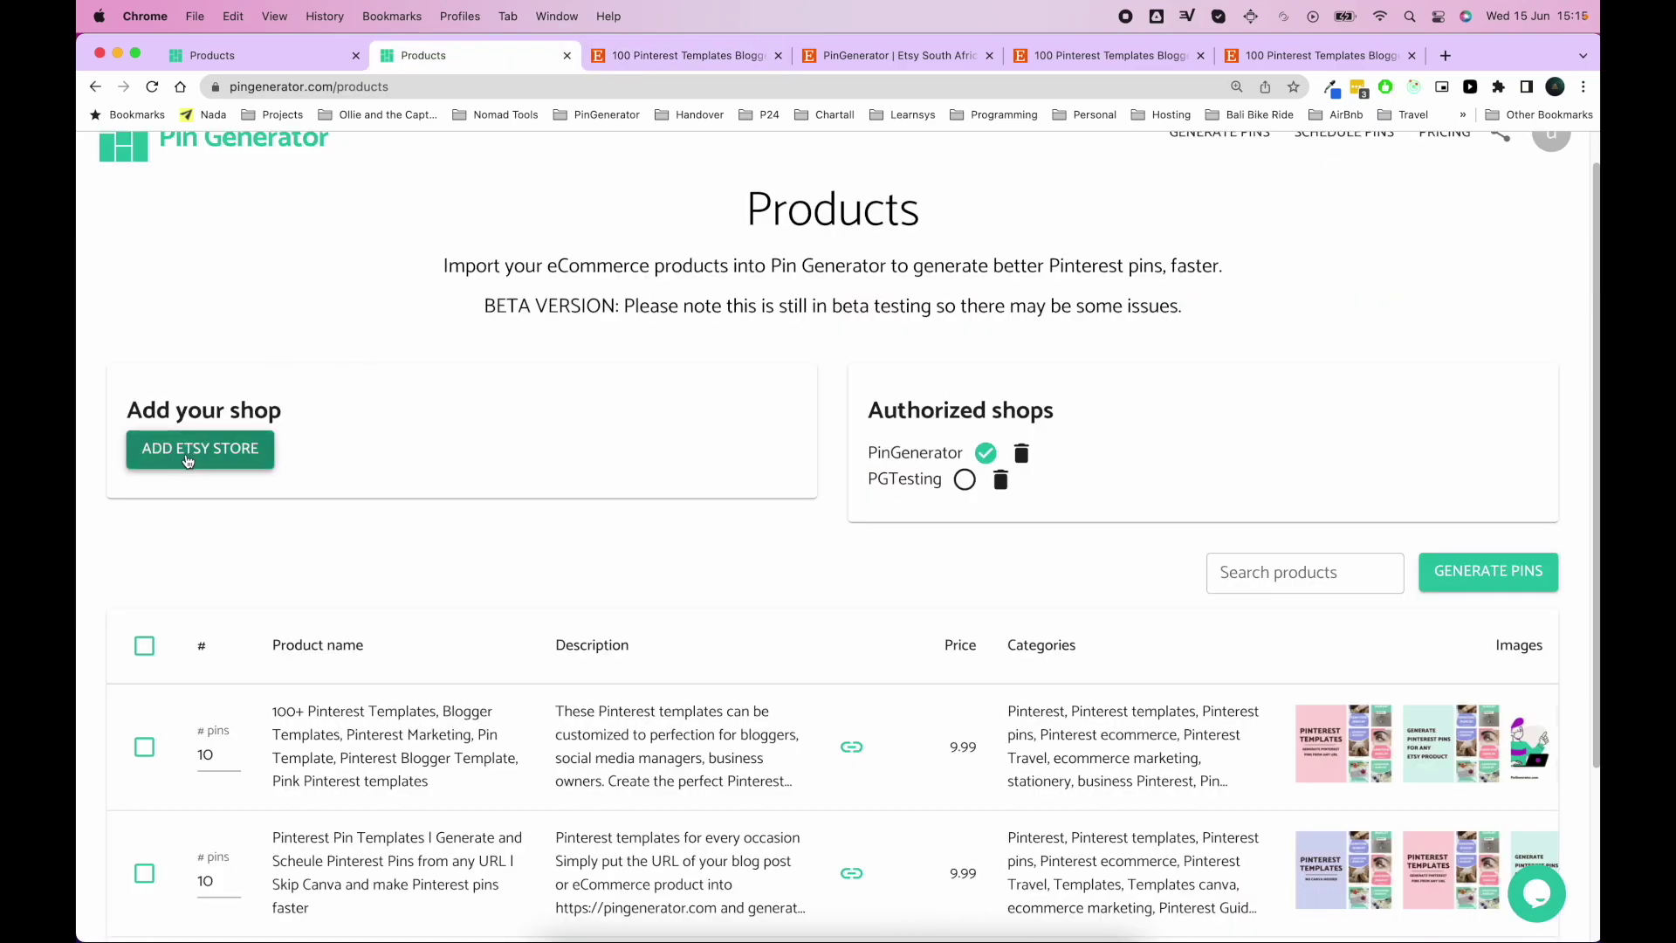
{"action": "left_click", "coordinate": [684, 55]}
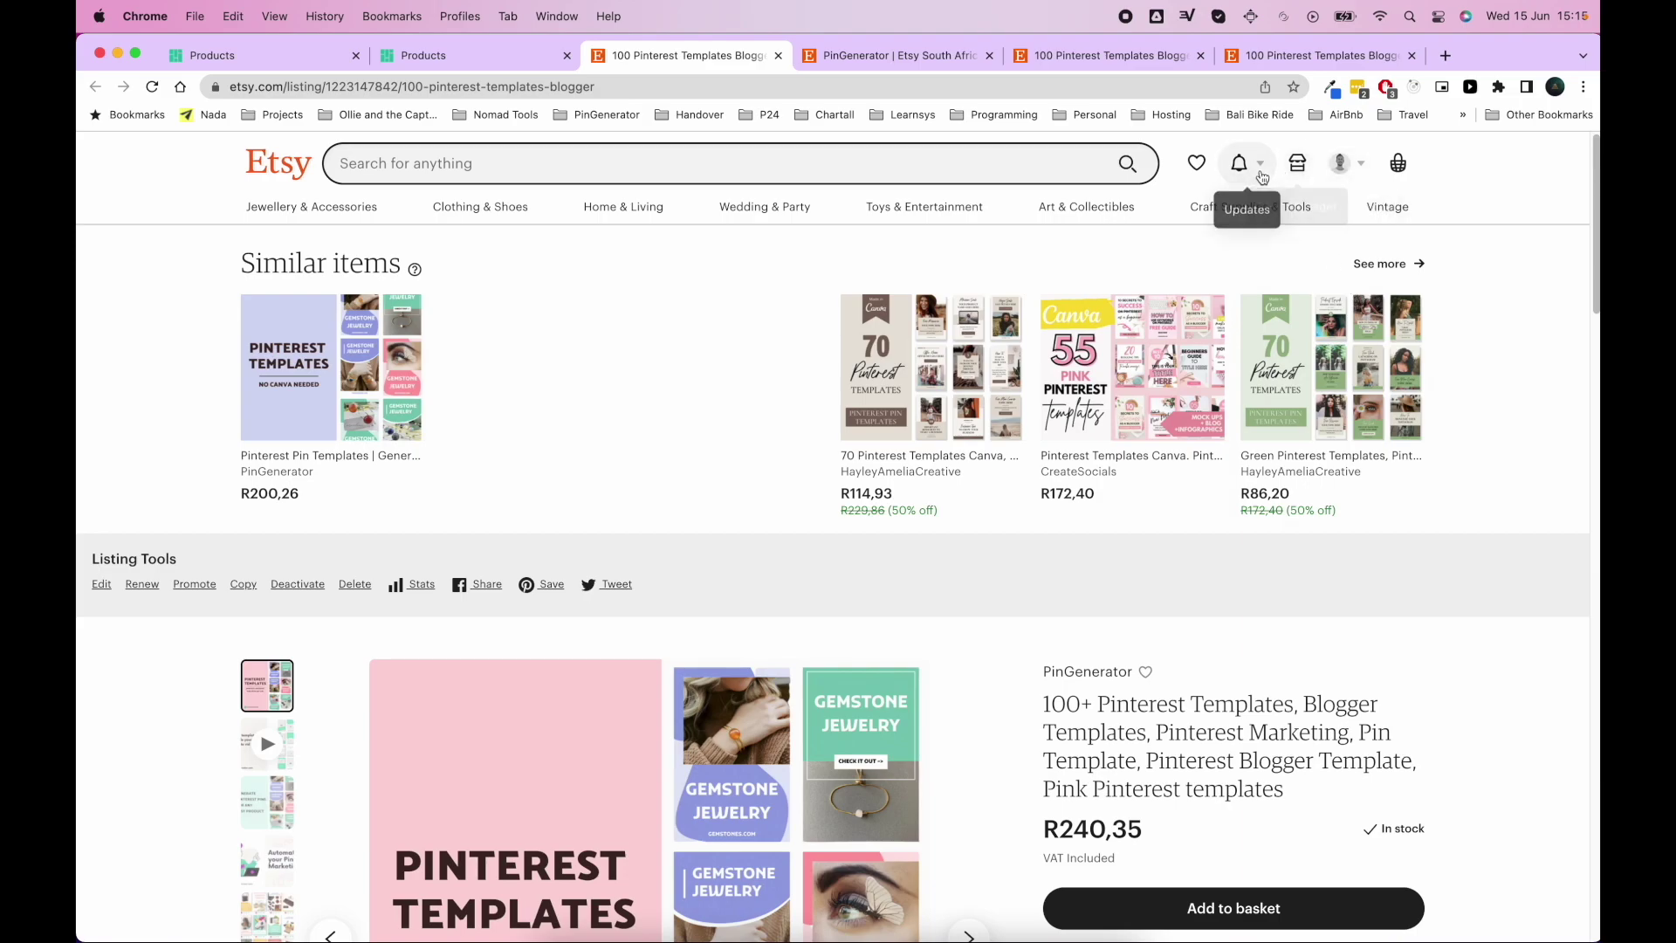
{"action": "left_click", "coordinate": [508, 41]}
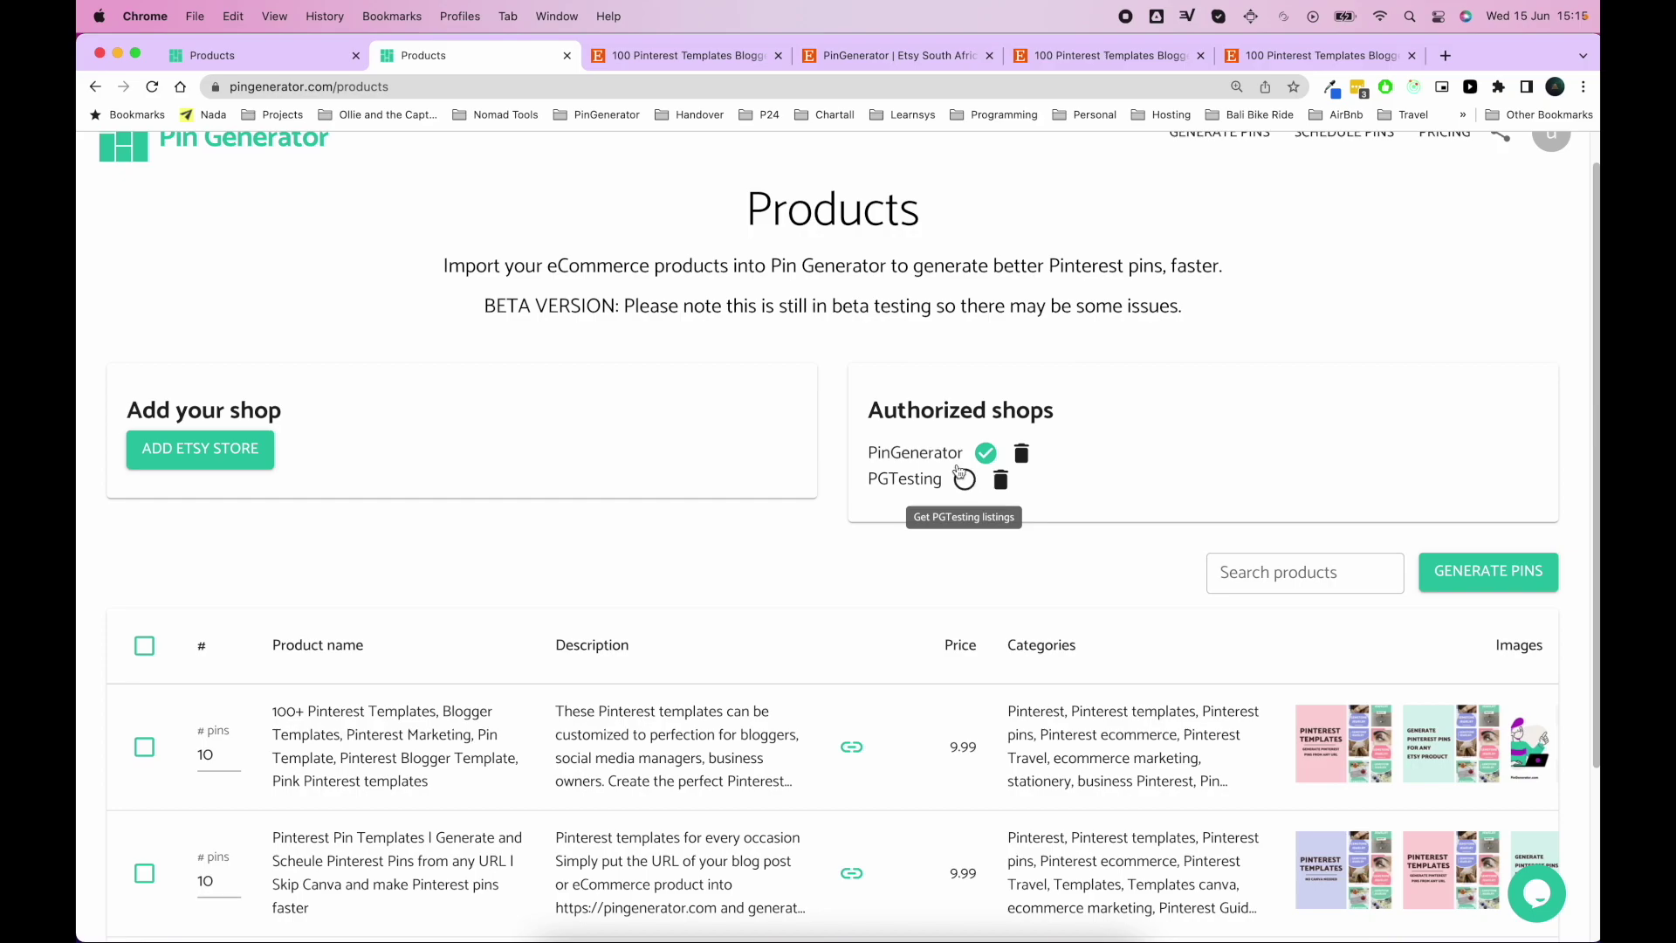
{"action": "left_click", "coordinate": [718, 55]}
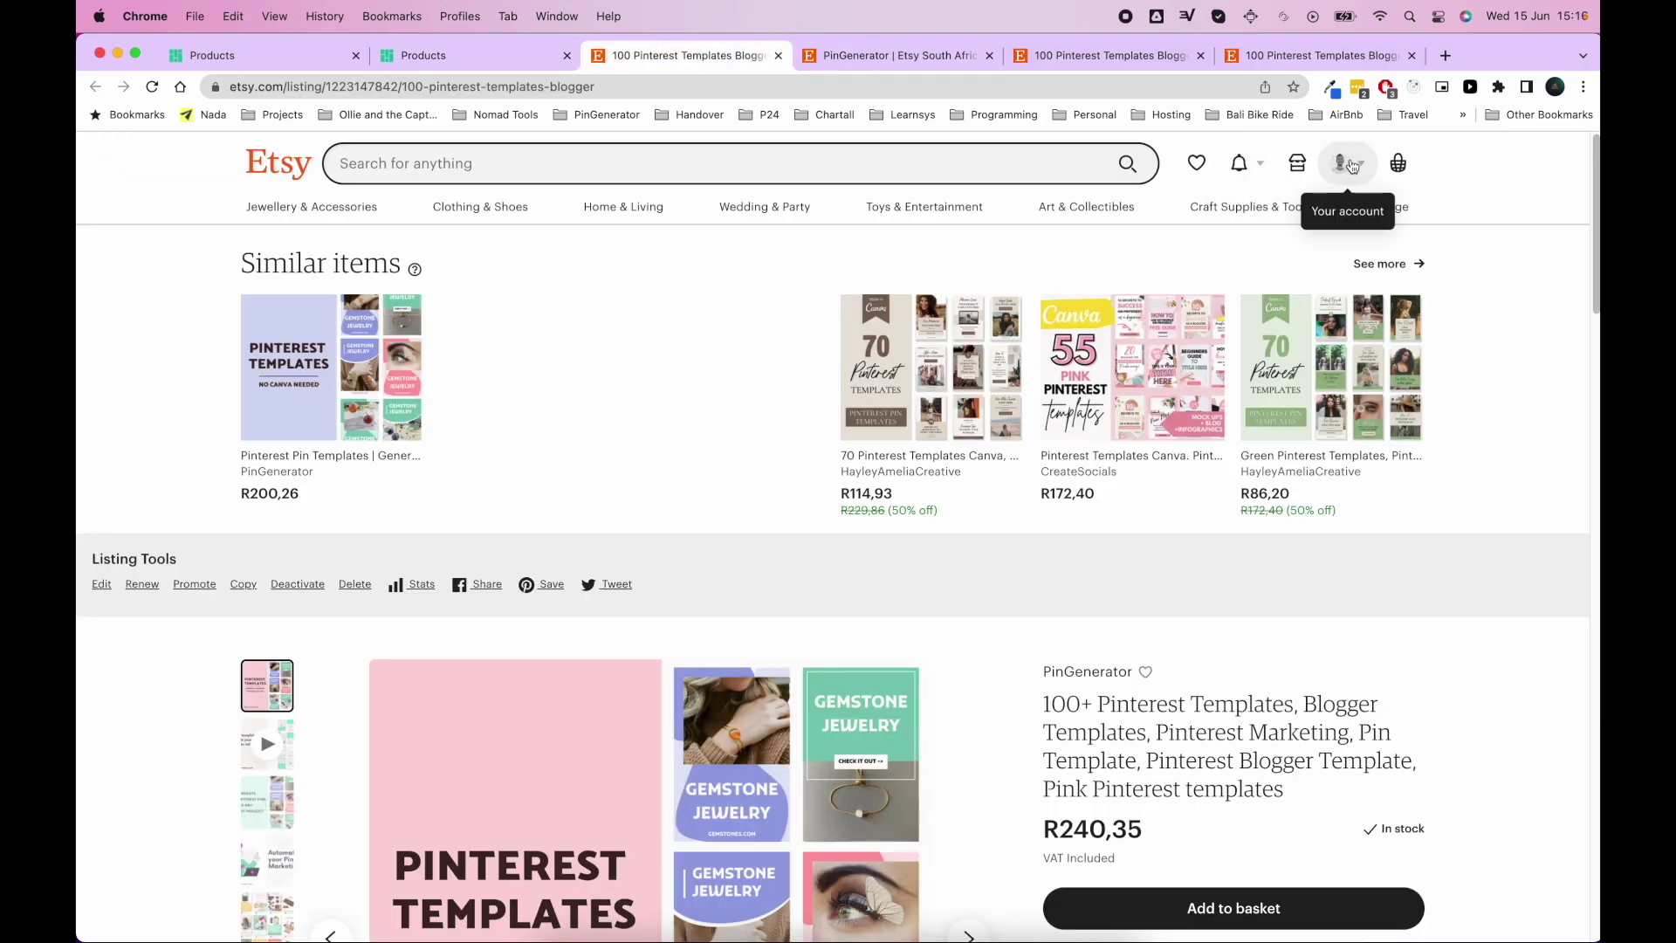
{"action": "left_click", "coordinate": [1340, 164]}
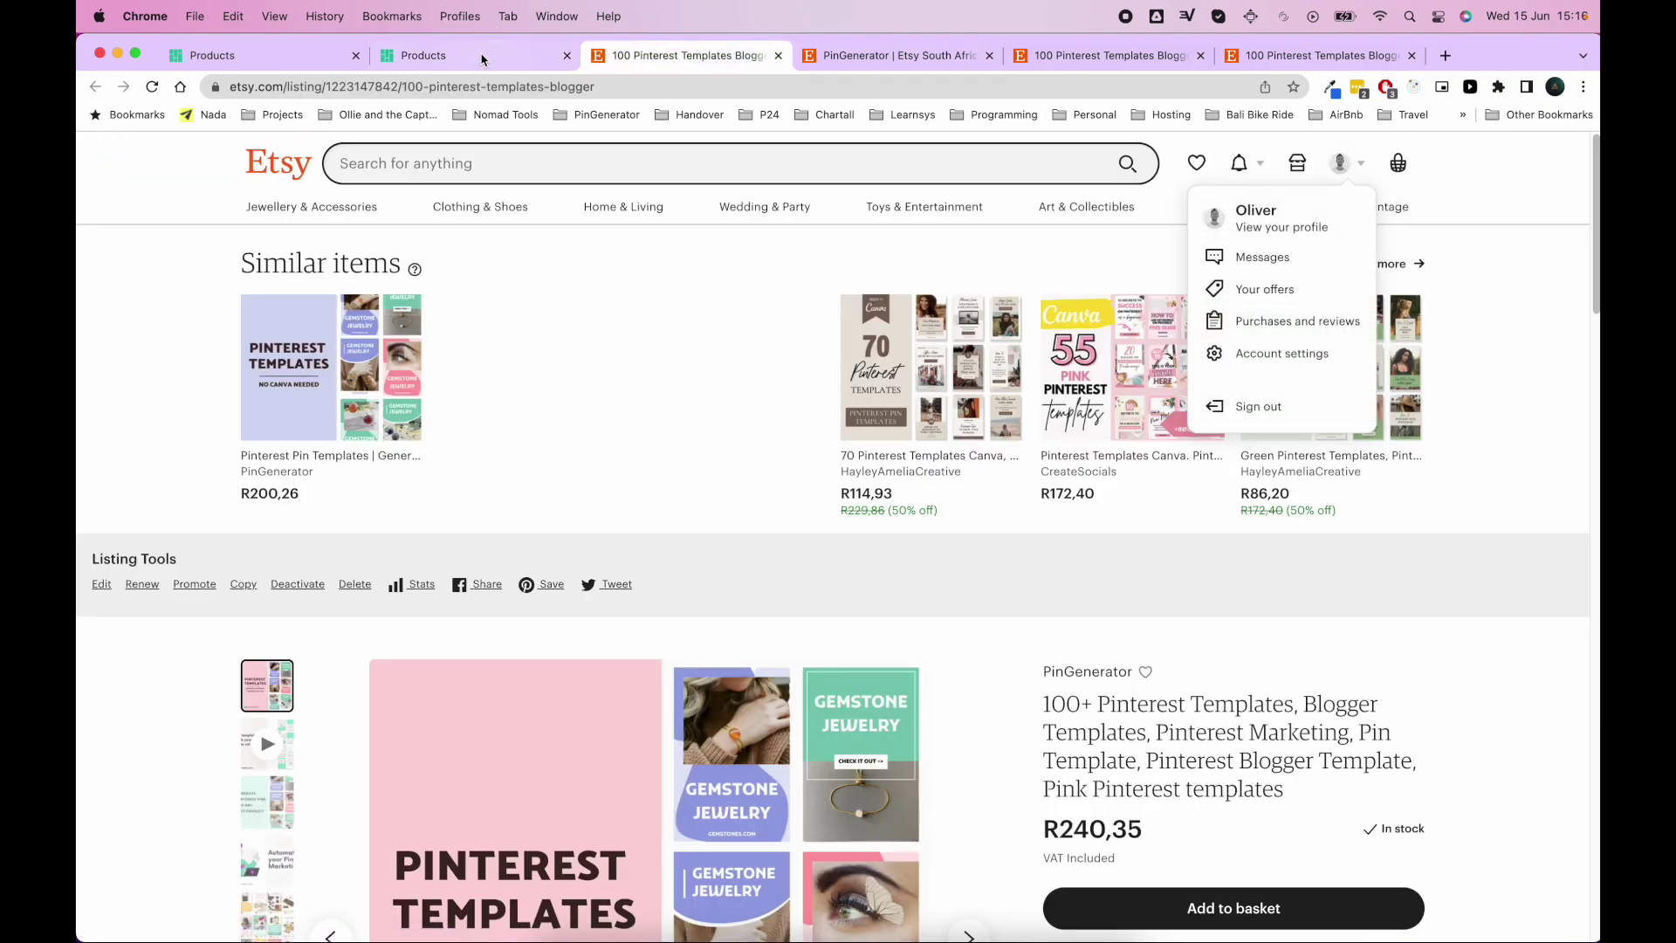
{"action": "left_click", "coordinate": [463, 55]}
{"action": "double_click", "coordinate": [899, 486]}
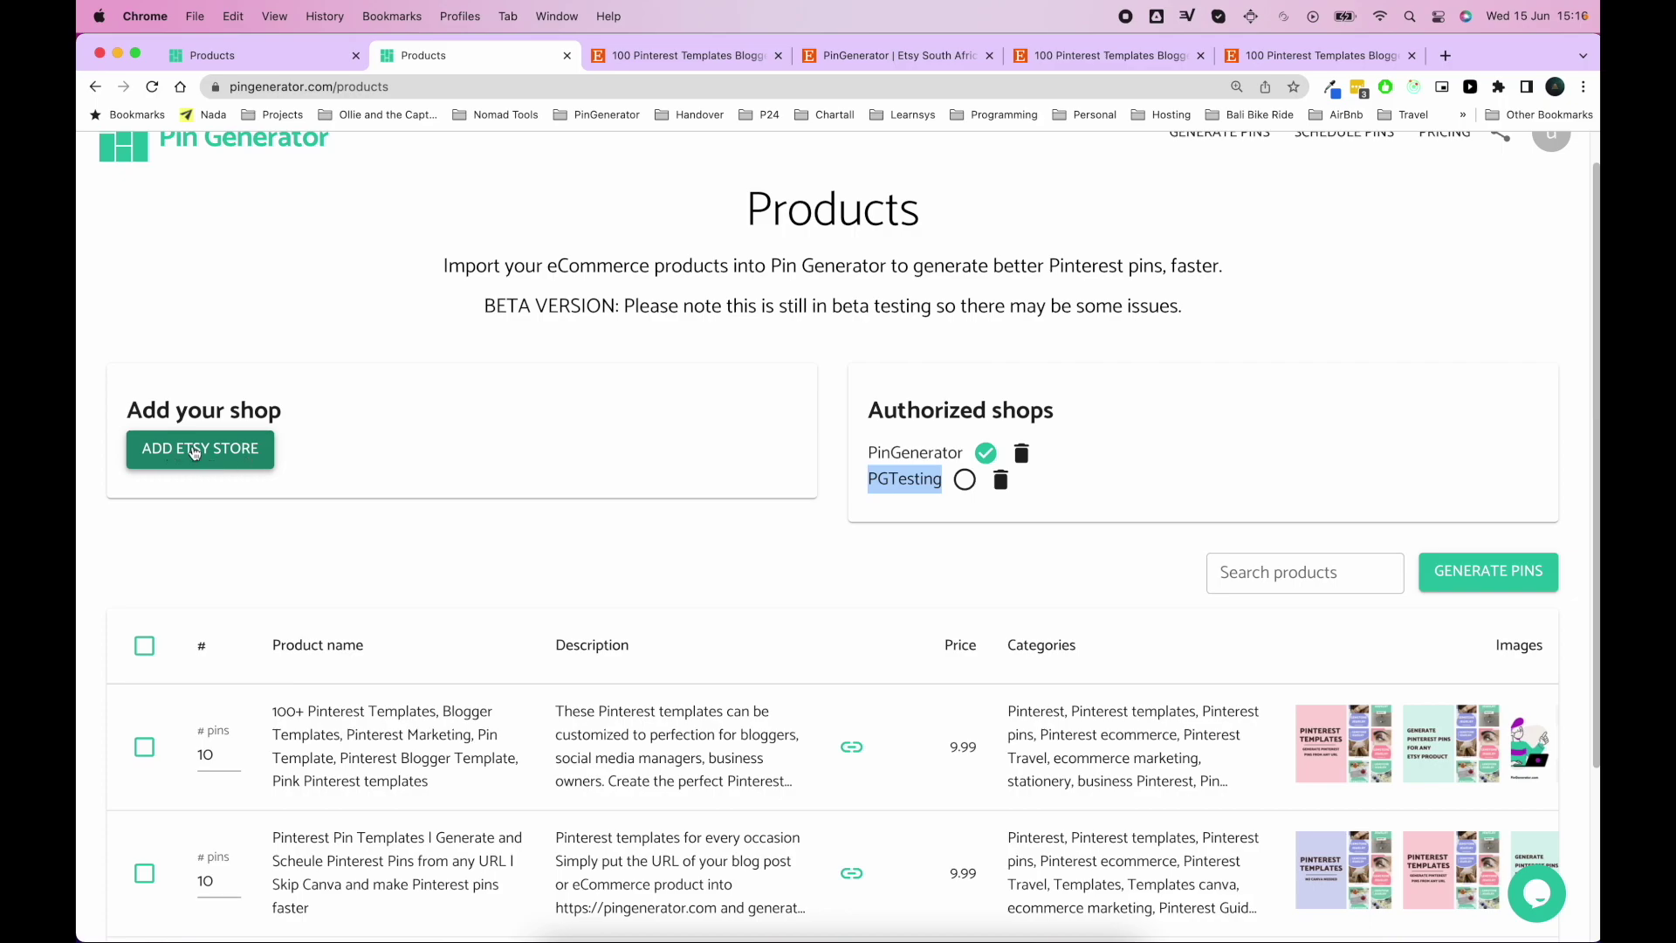
- Switch the active shop to PGTesting to load its listings
{"action": "scroll", "coordinate": [524, 449], "scroll_direction": "down", "scroll_amount": 1}
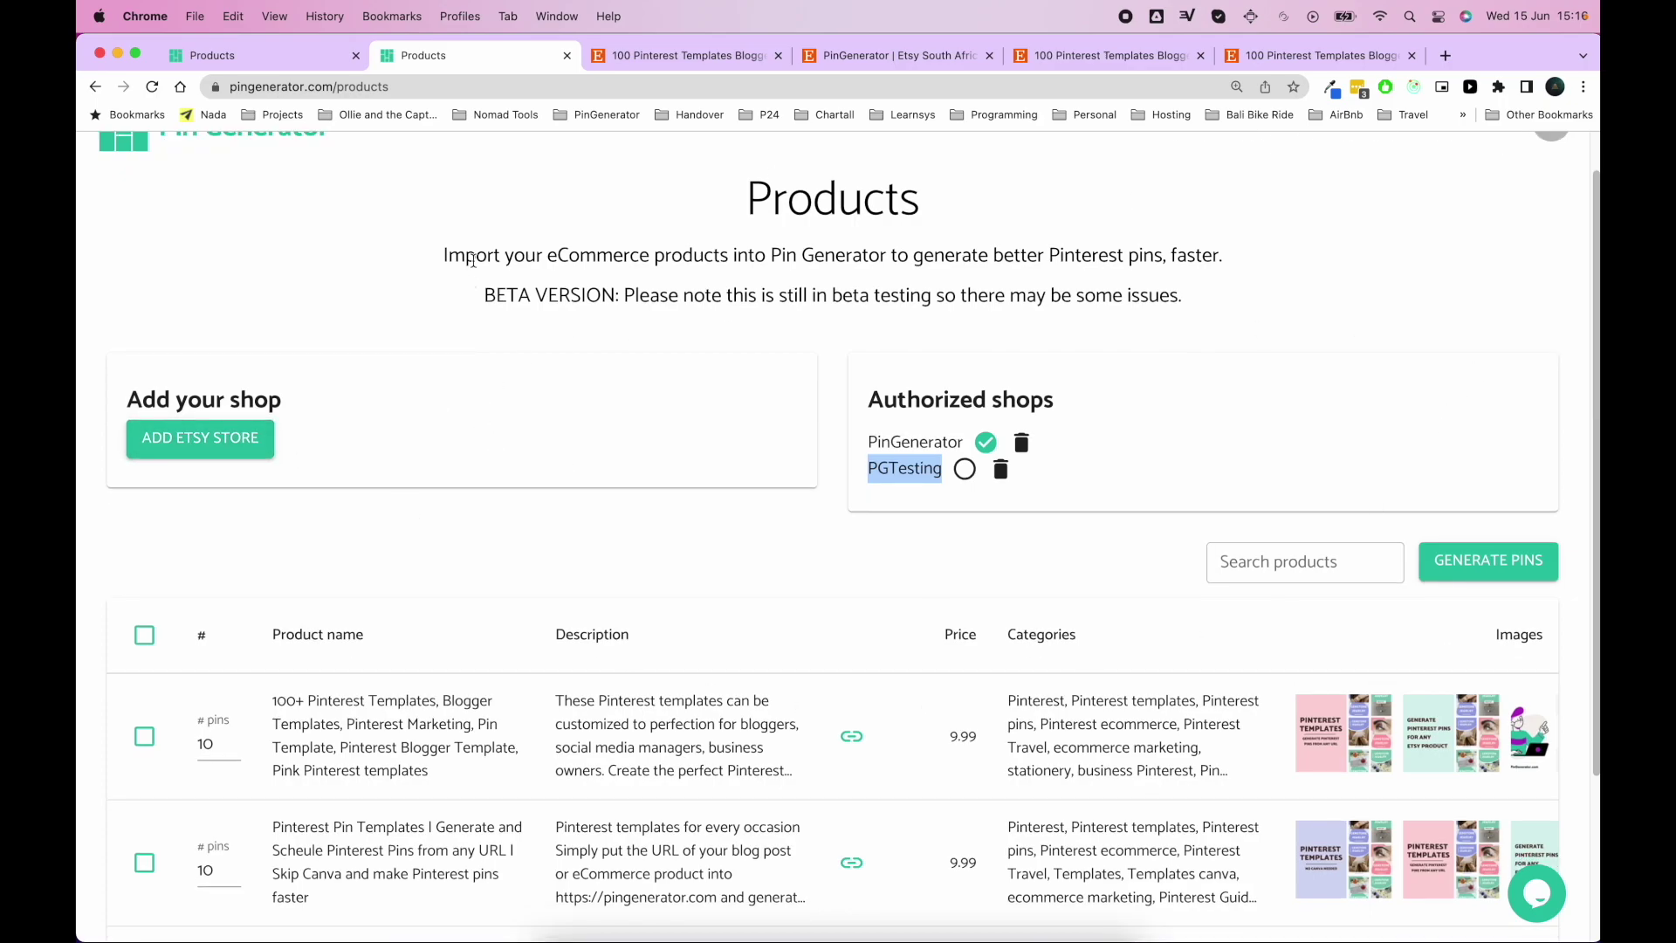
{"action": "left_click", "coordinate": [859, 384]}
{"action": "scroll", "coordinate": [851, 350], "scroll_direction": "down", "scroll_amount": 2}
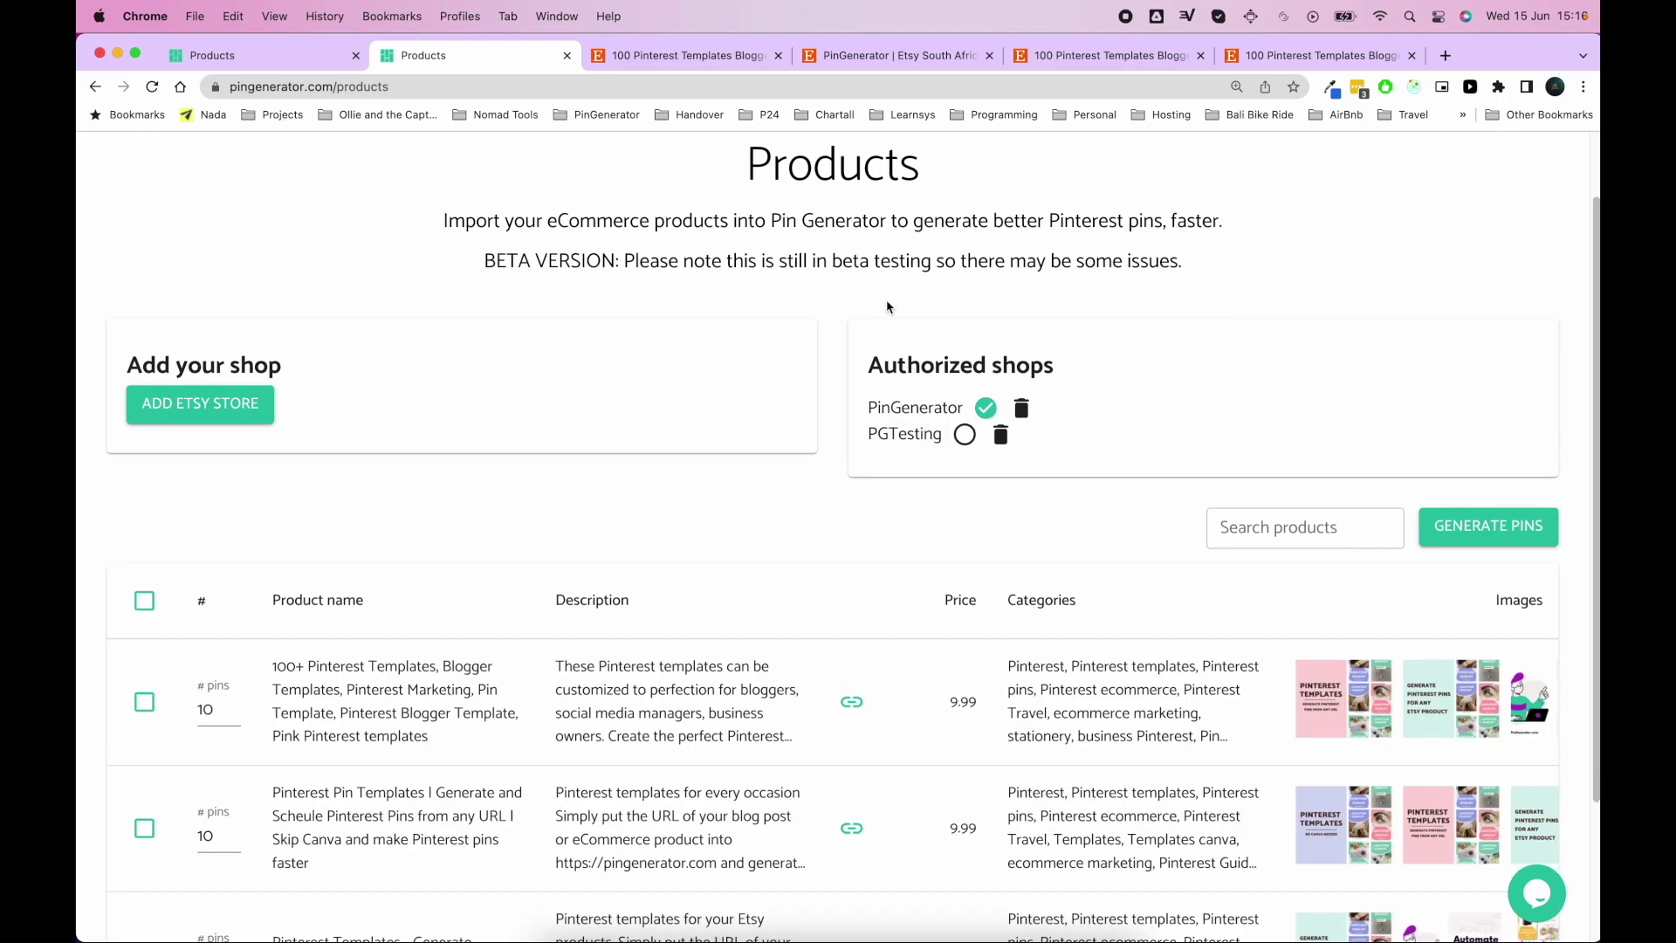
{"action": "scroll", "coordinate": [849, 328], "scroll_direction": "down", "scroll_amount": 2}
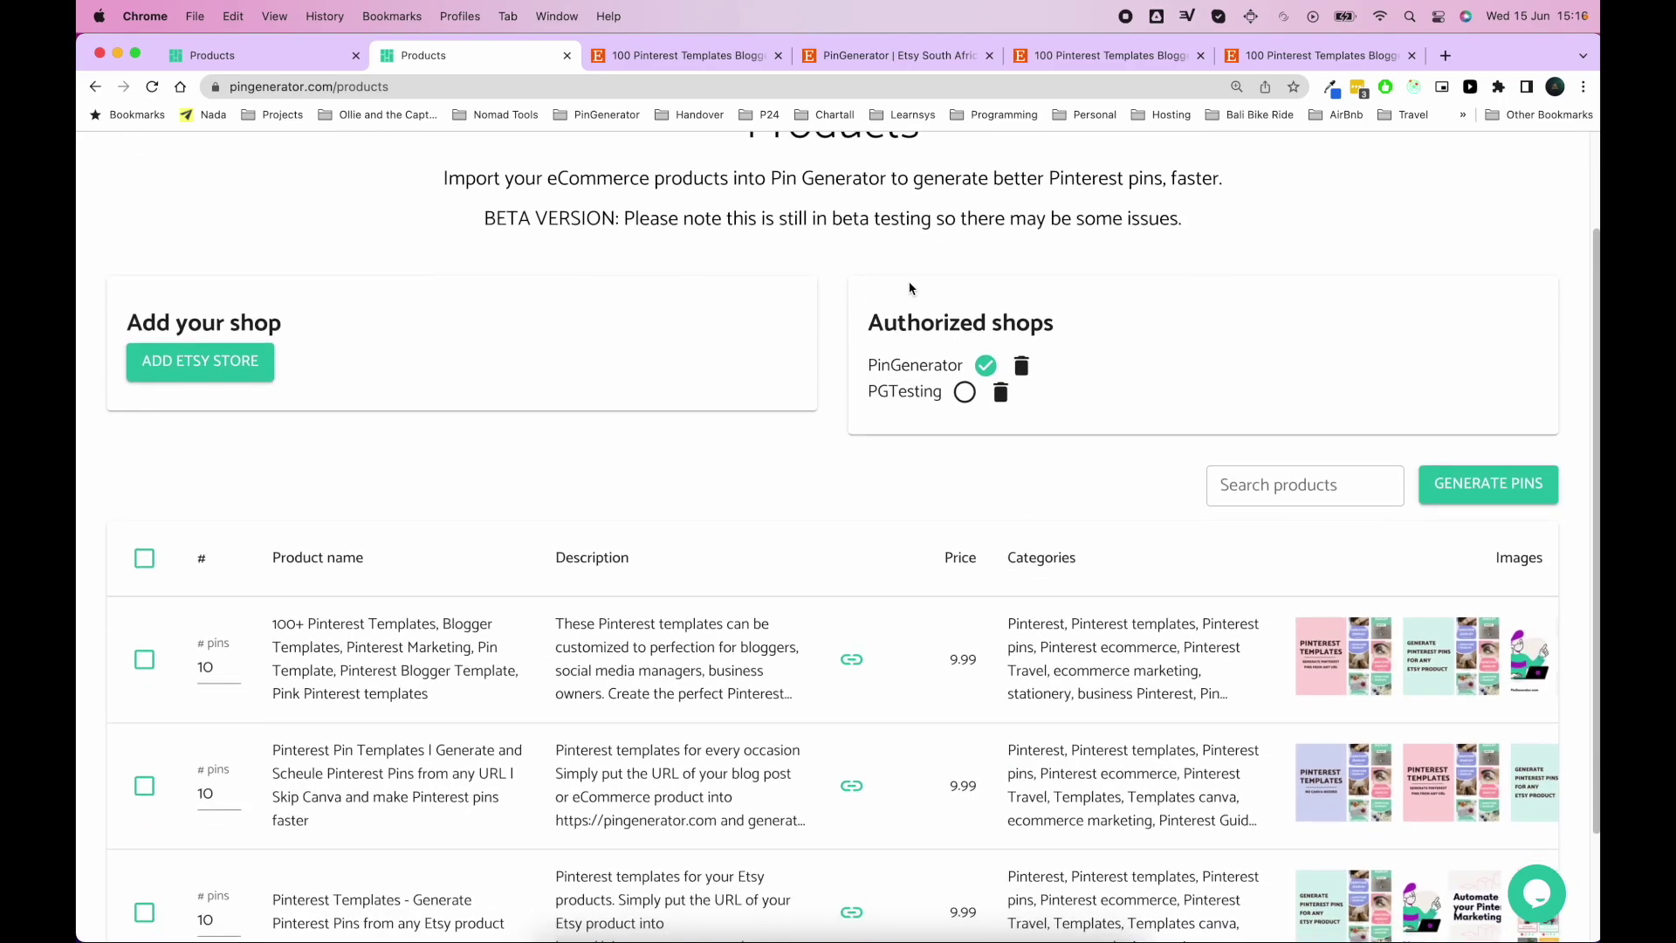
{"action": "left_click", "coordinate": [965, 395]}
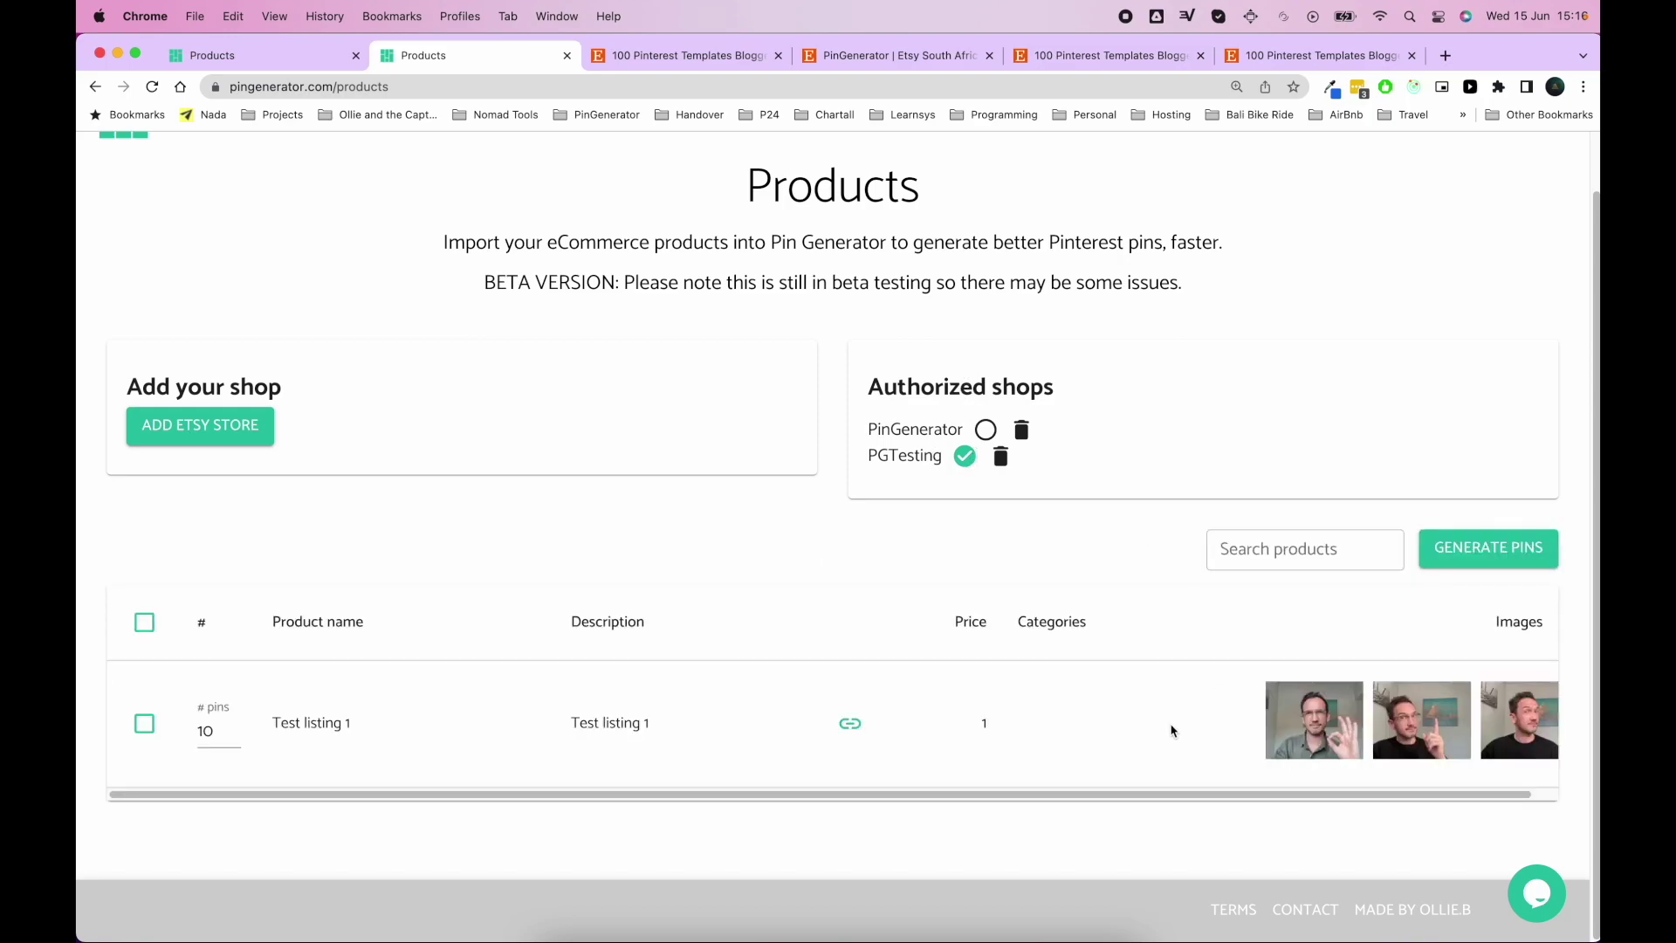
- Select Test listing 1 and set its pin count to 3
{"action": "scroll", "coordinate": [1044, 790], "scroll_direction": "right", "scroll_amount": 2}
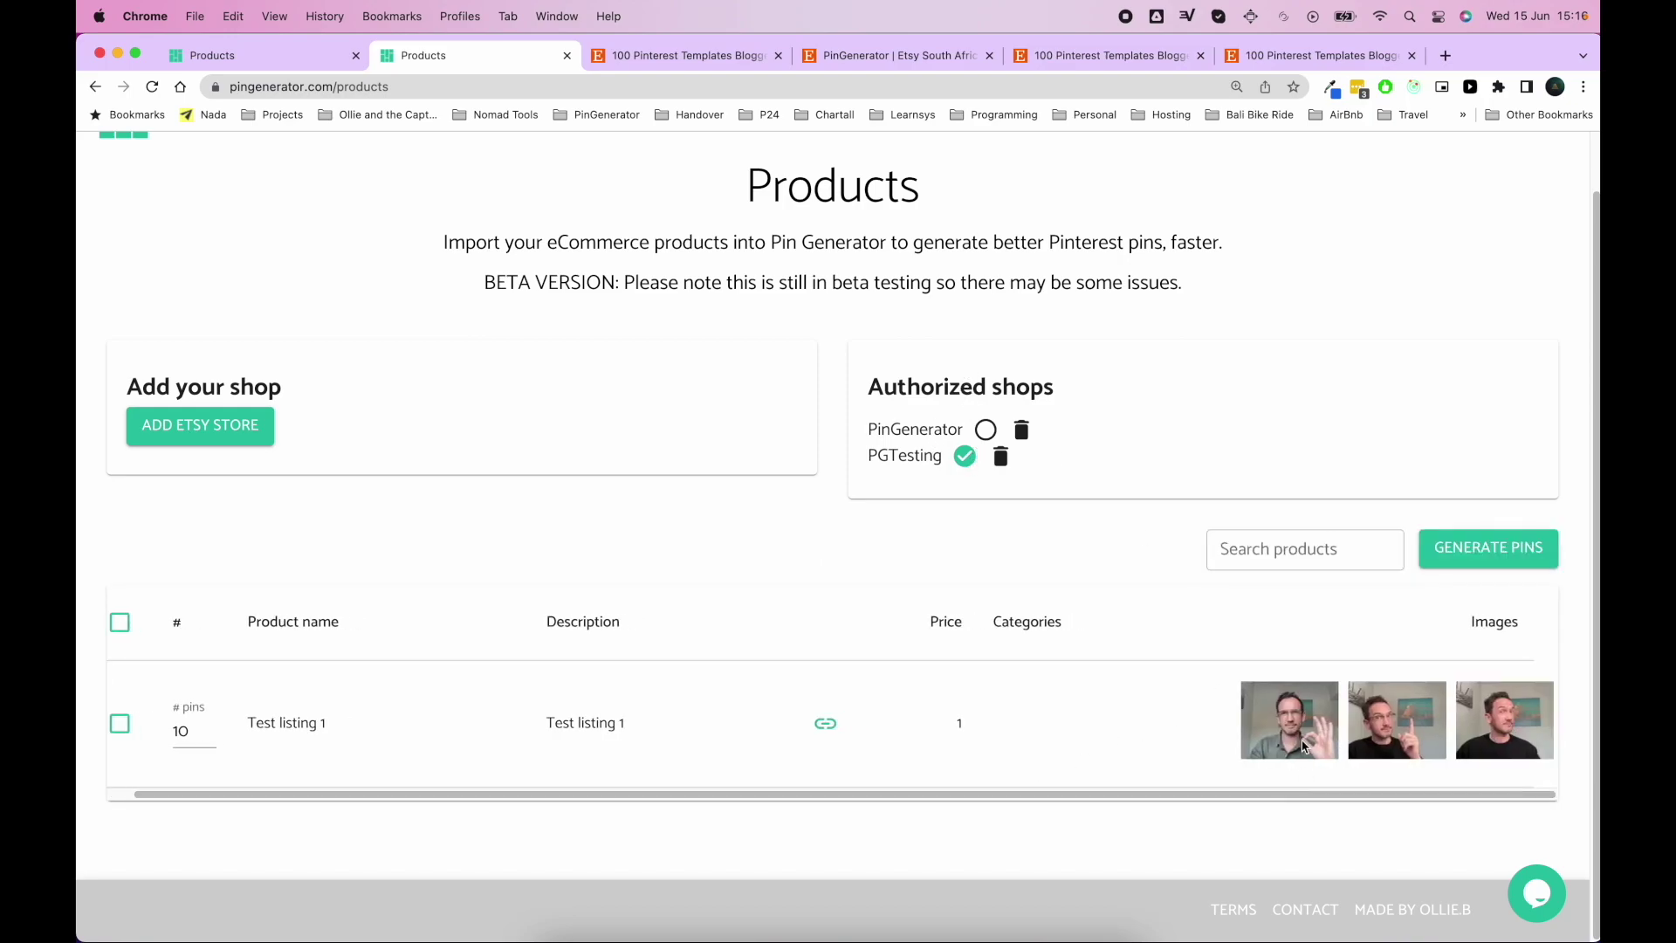
{"action": "scroll", "coordinate": [1185, 800], "scroll_direction": "left", "scroll_amount": 2}
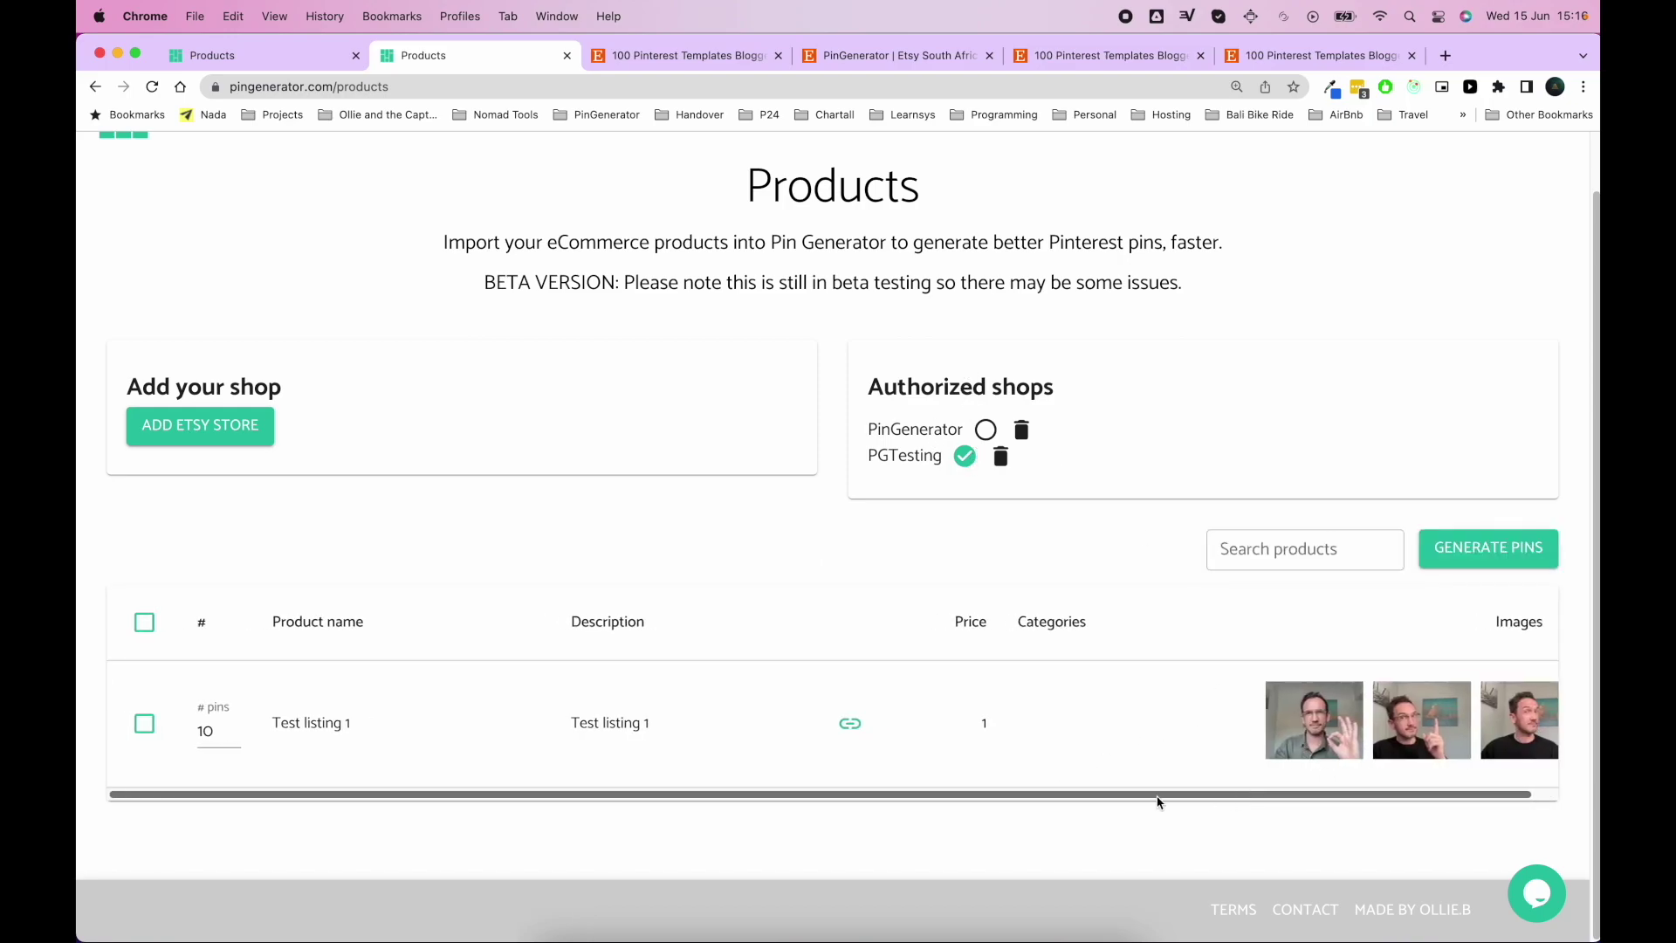
{"action": "left_click", "coordinate": [145, 725]}
{"action": "double_click", "coordinate": [208, 731]}
{"action": "type", "text": "3"}
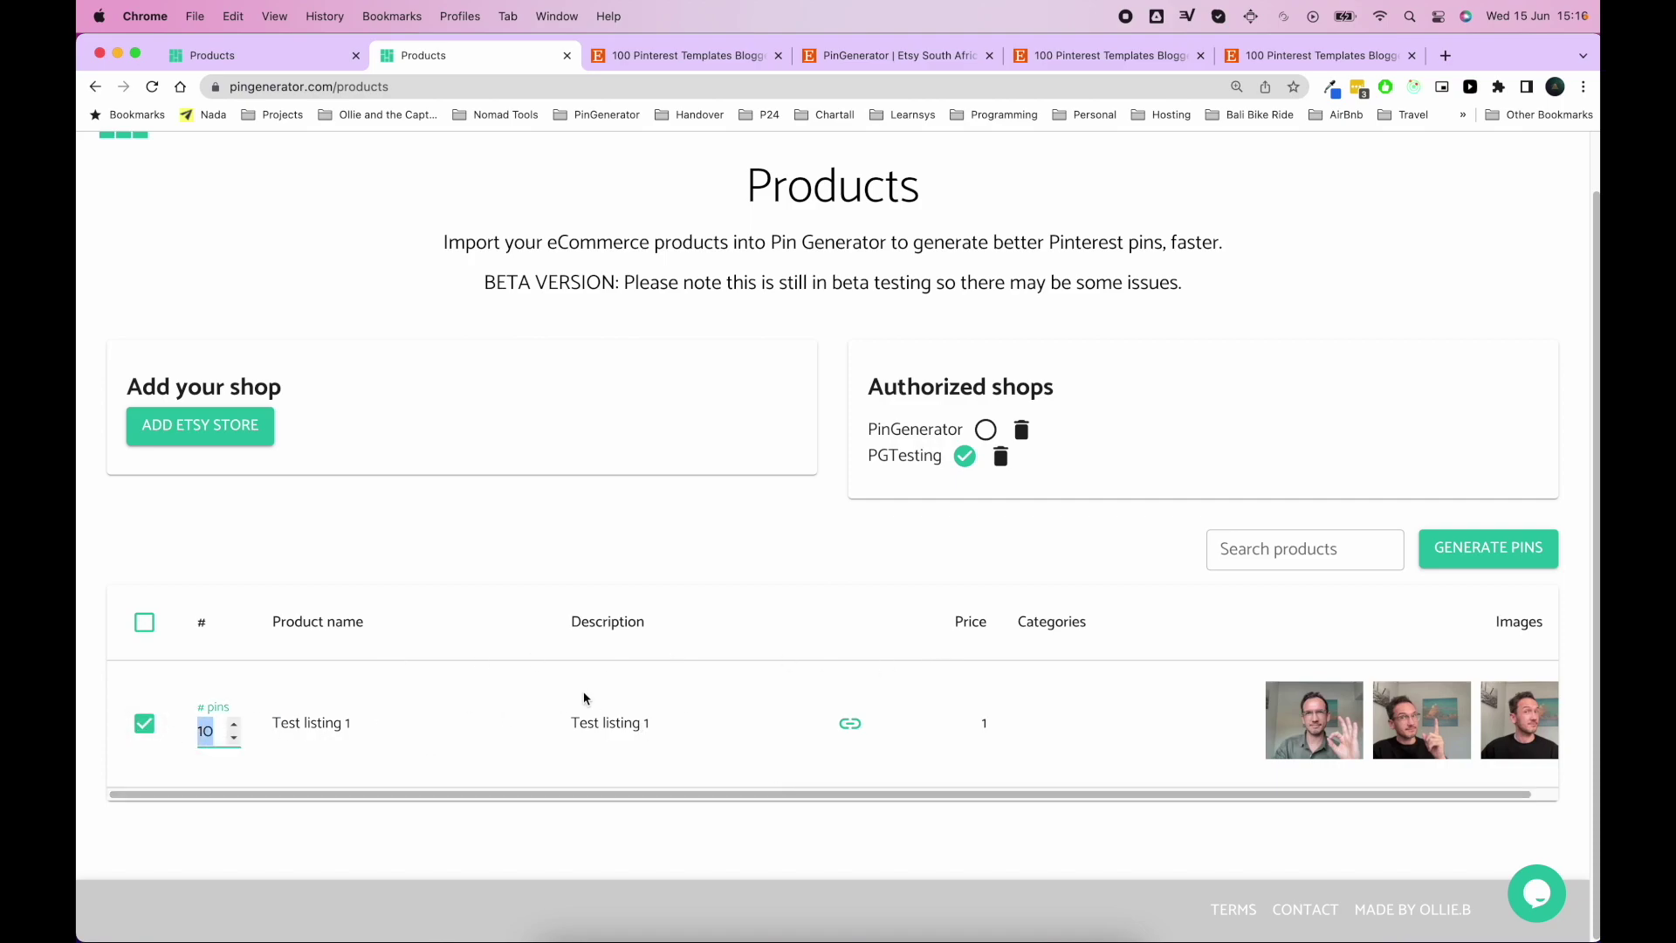
- Generate the pins from Test listing 1 and choose pink as the accent colour
{"action": "left_click", "coordinate": [1452, 550]}
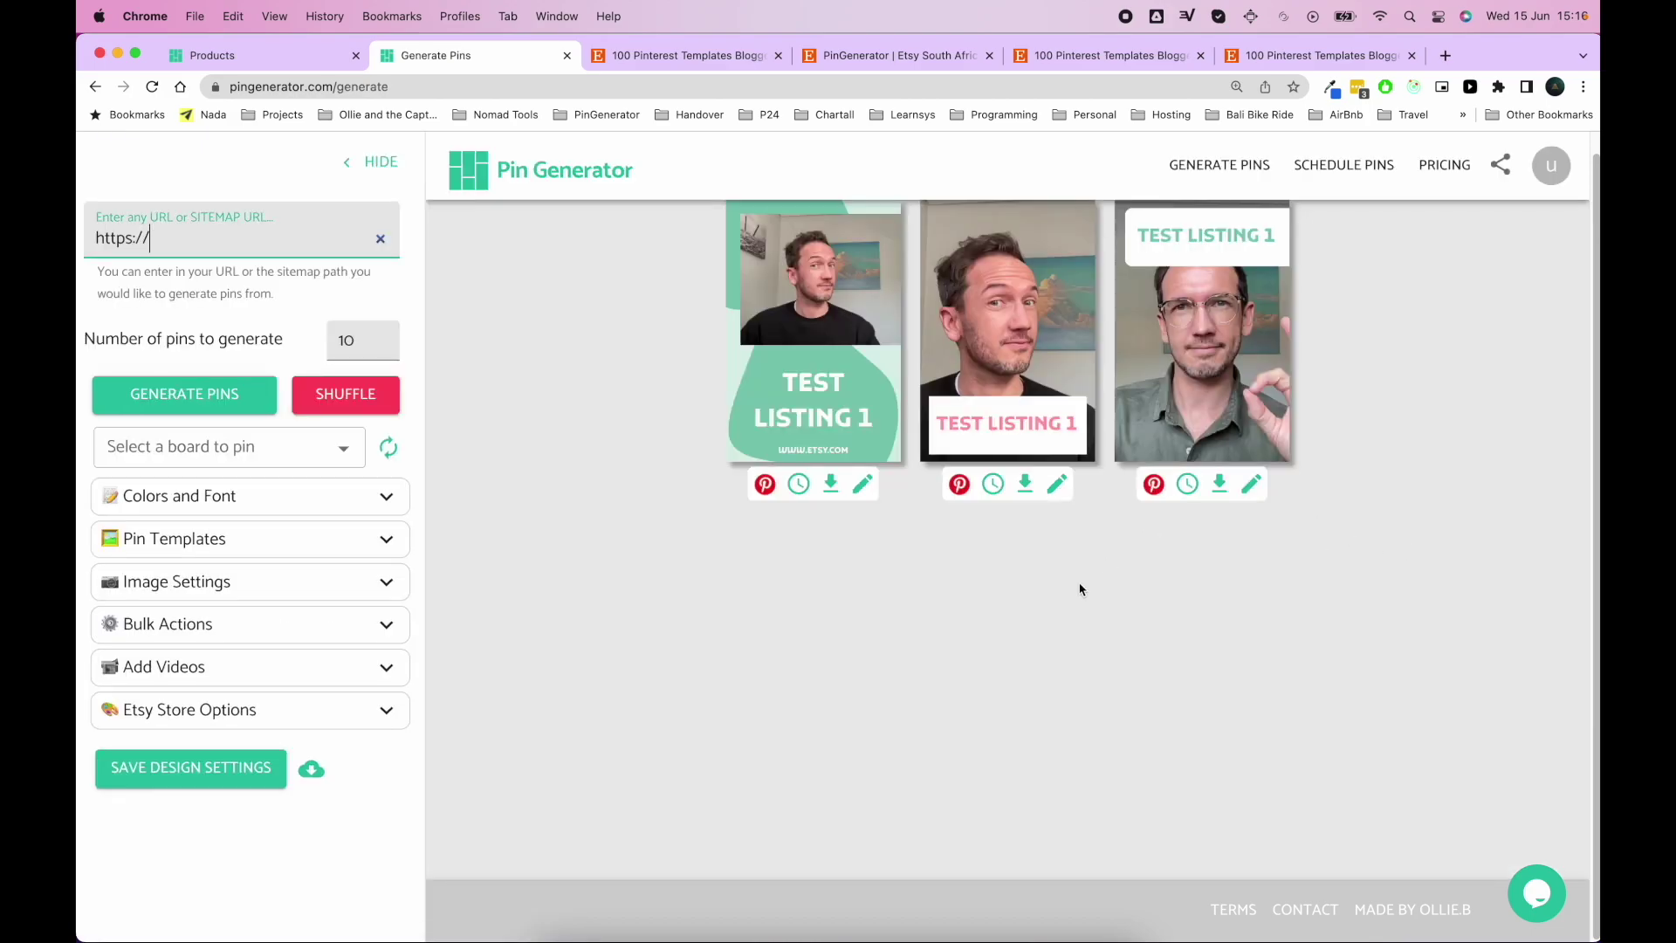
{"action": "left_click", "coordinate": [734, 504]}
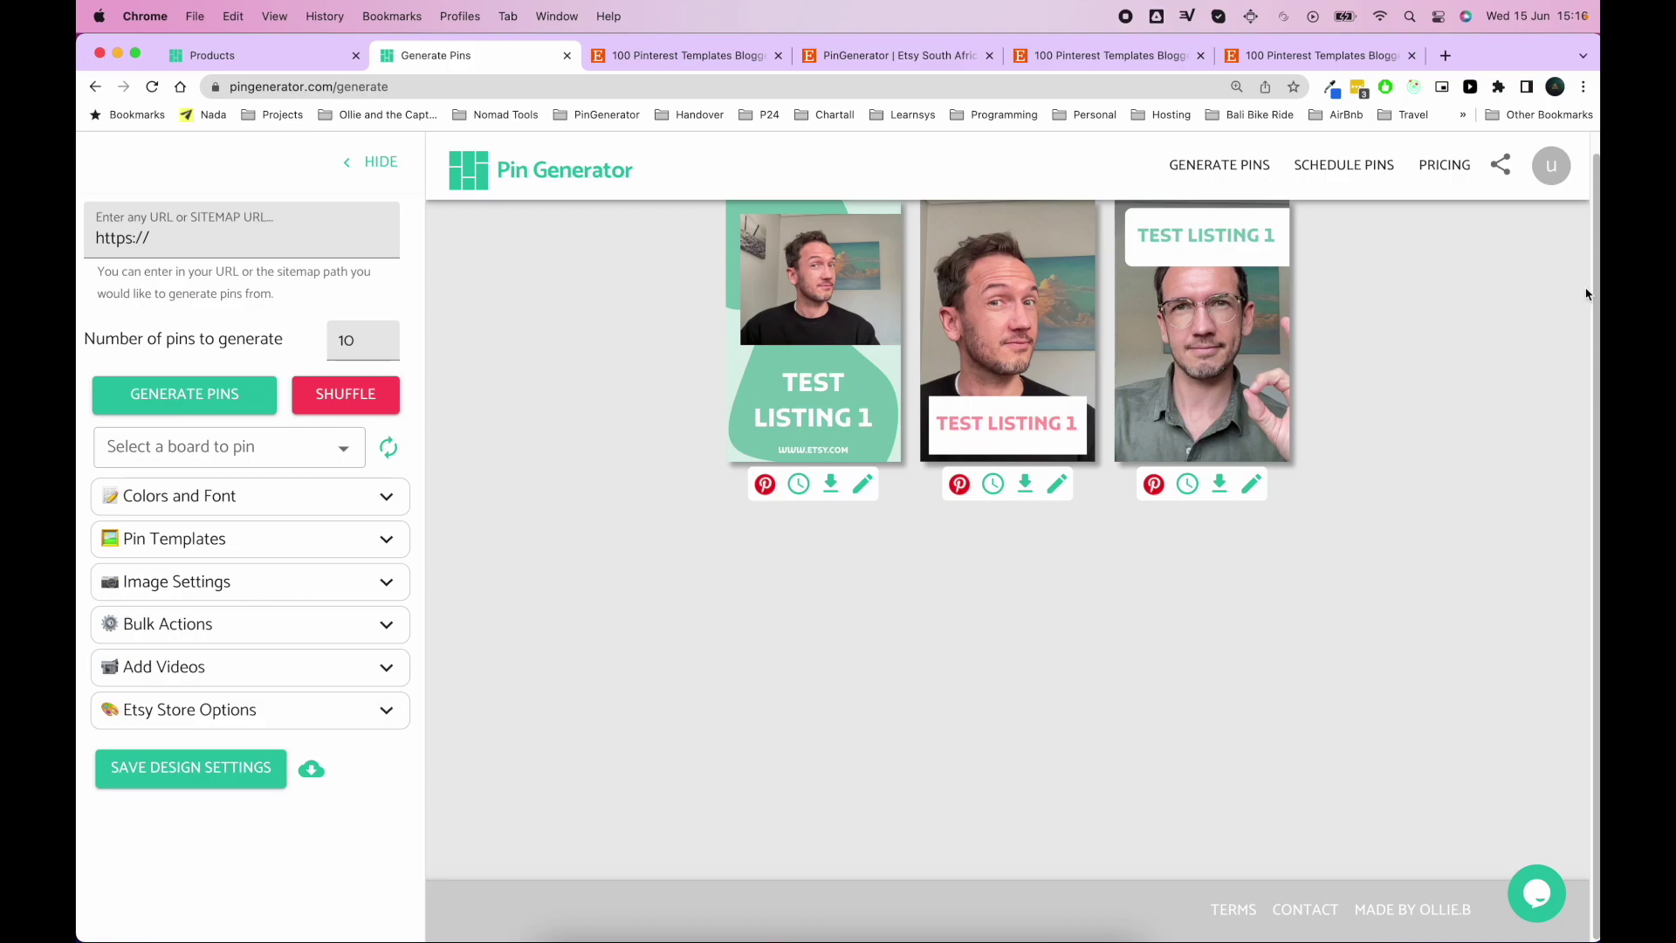
{"action": "left_click", "coordinate": [392, 497]}
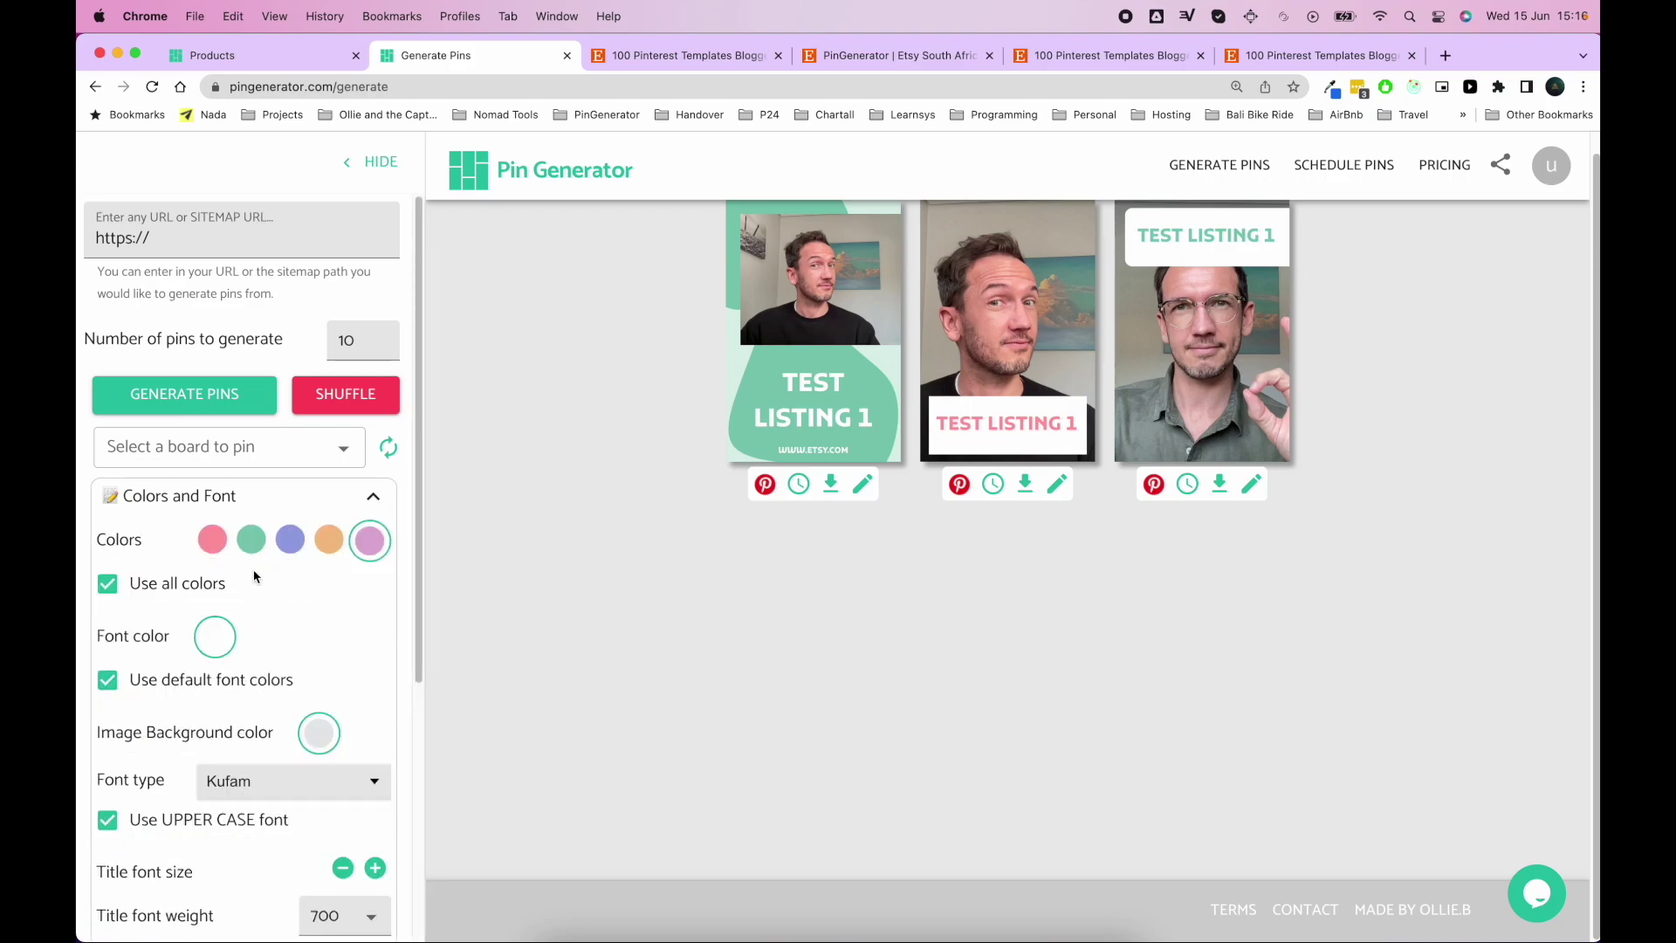
{"action": "left_click", "coordinate": [218, 548]}
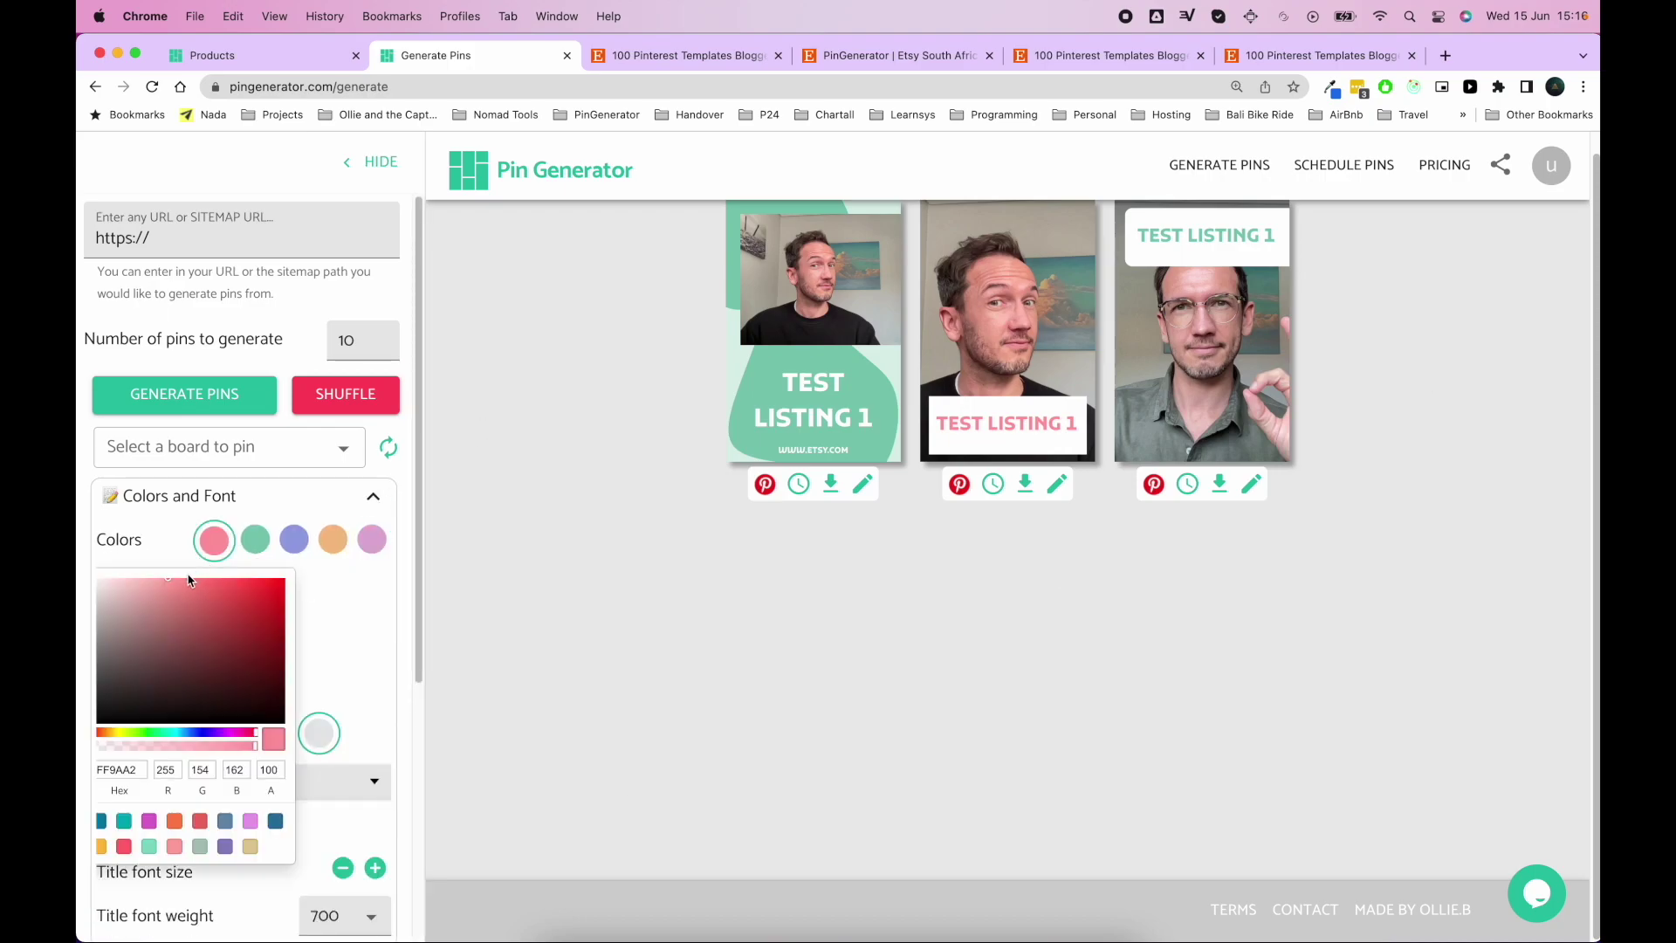
{"action": "left_click", "coordinate": [307, 605]}
- Turn Use all colors off then on again, and return to the Products page
{"action": "left_click", "coordinate": [201, 593]}
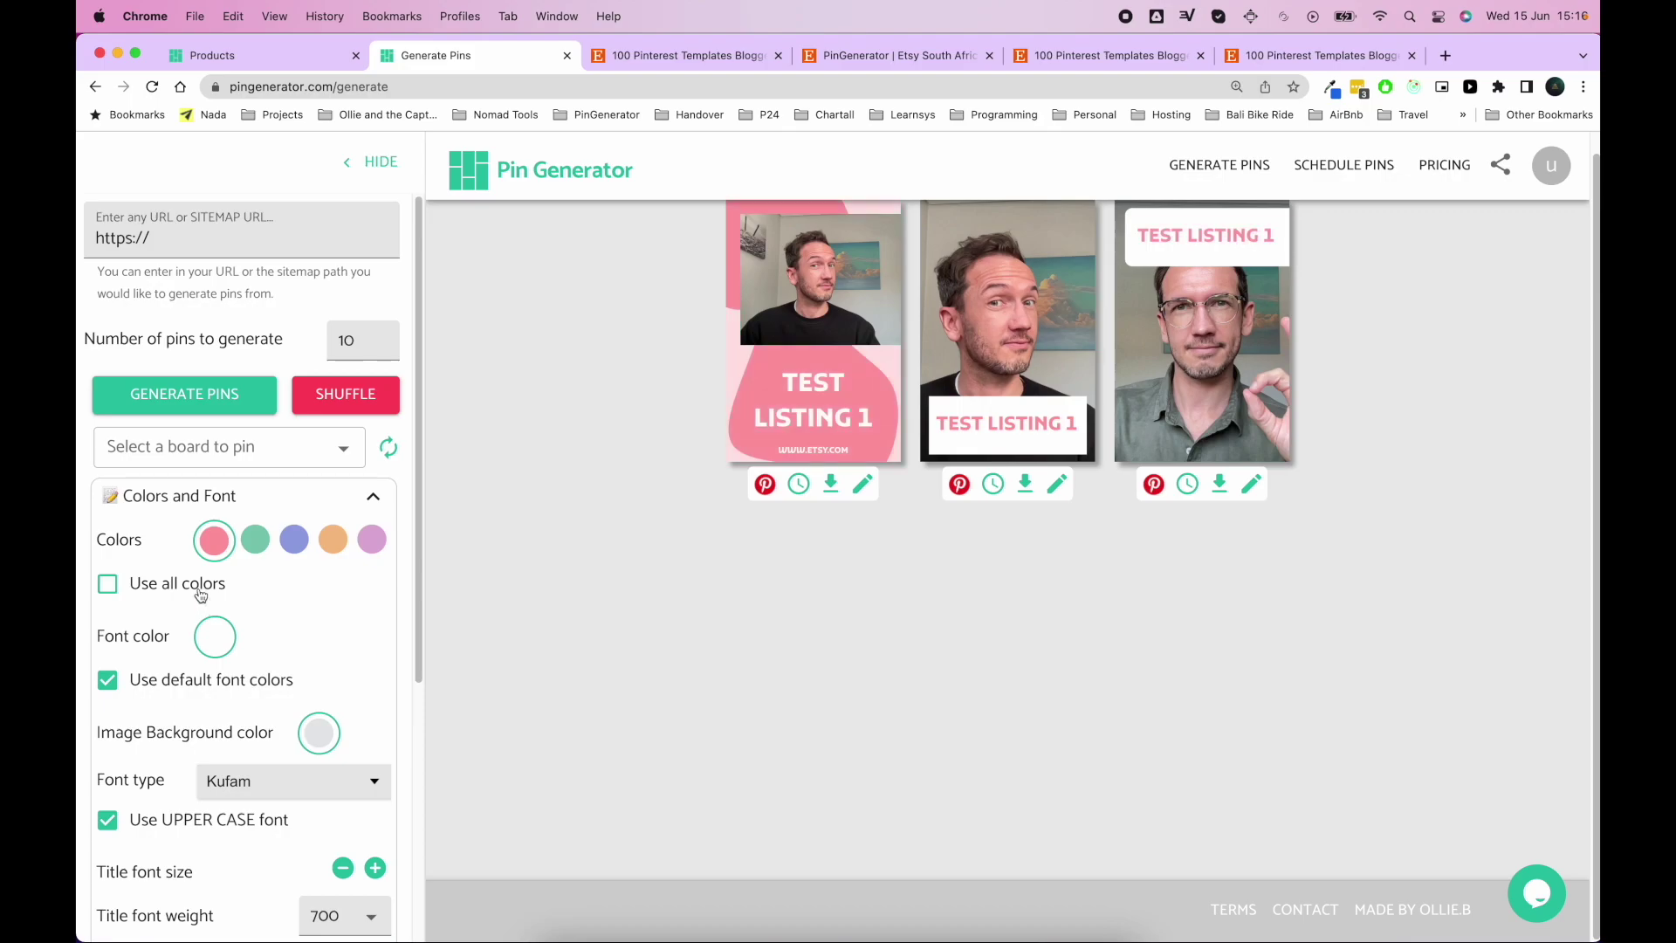
{"action": "left_click", "coordinate": [201, 594]}
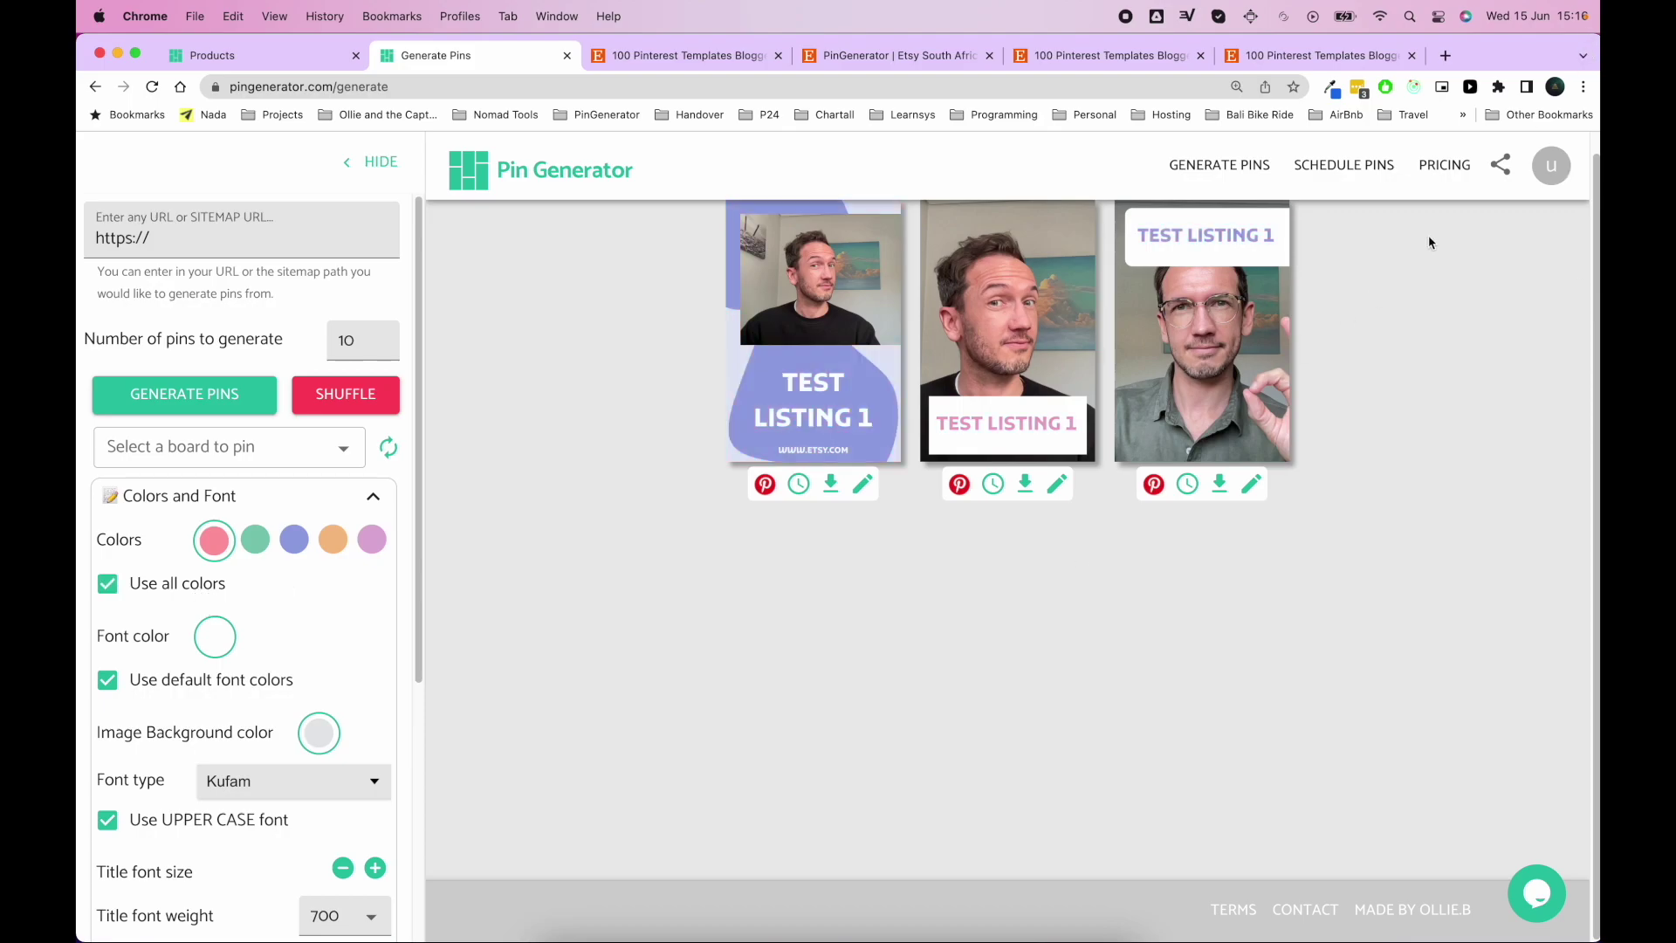
{"action": "left_click", "coordinate": [1551, 165]}
{"action": "left_click", "coordinate": [1470, 247]}
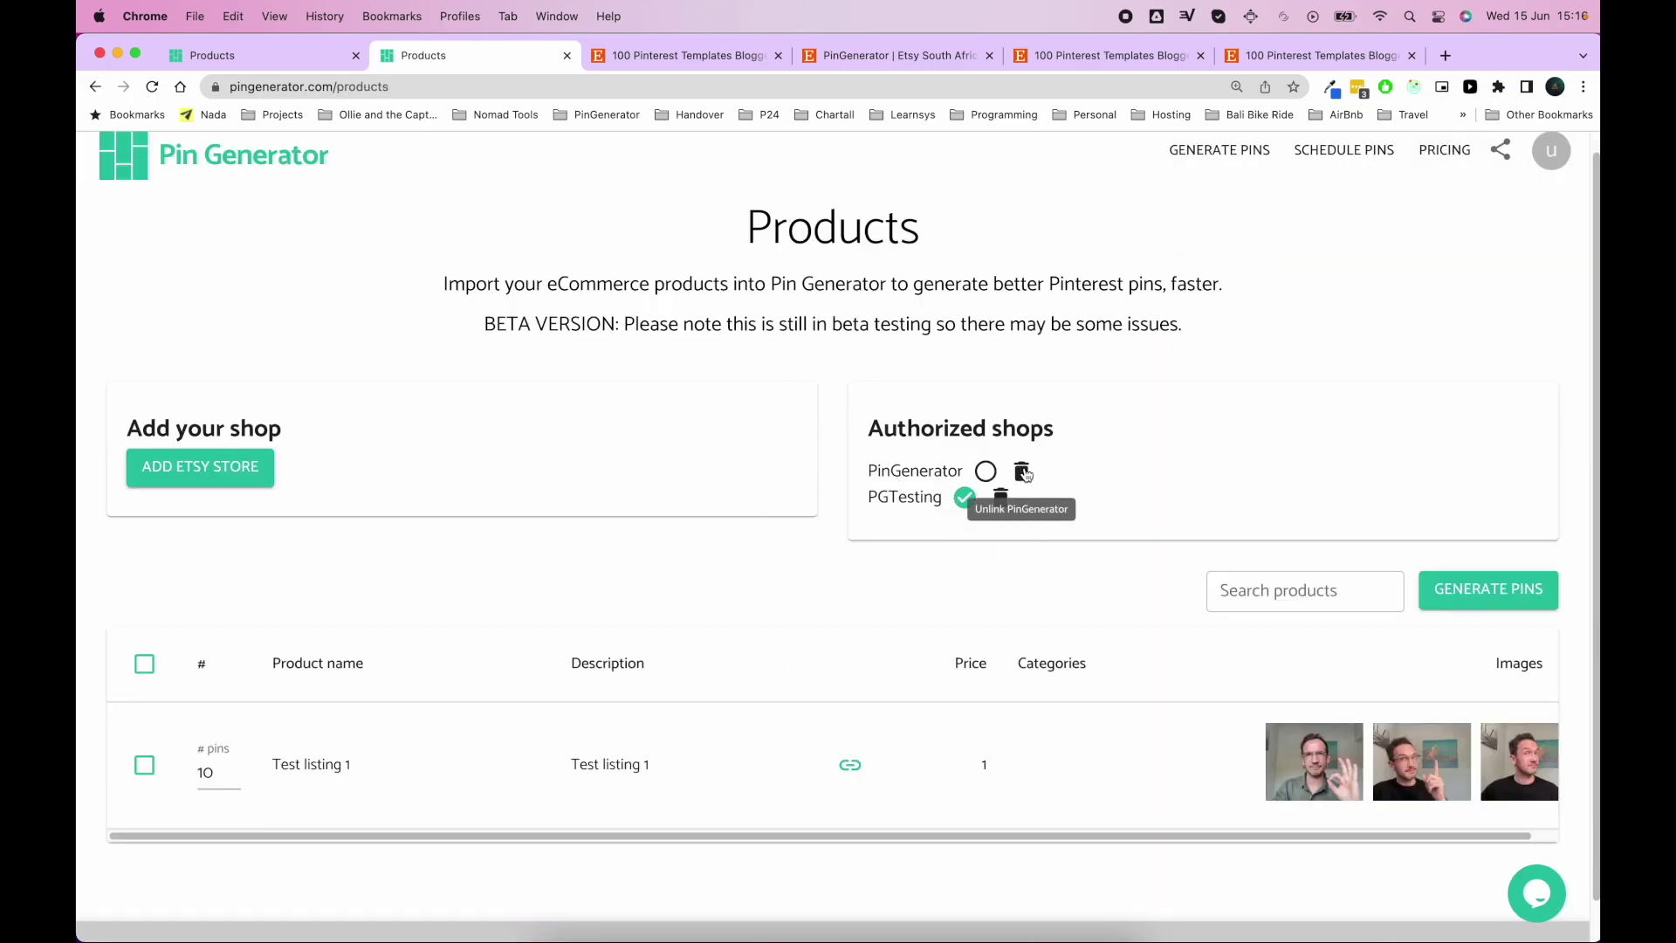
- Remove PinGenerator from Authorized shops, leaving PGTesting, then go to the footer's Contact page
{"action": "left_click", "coordinate": [1022, 472]}
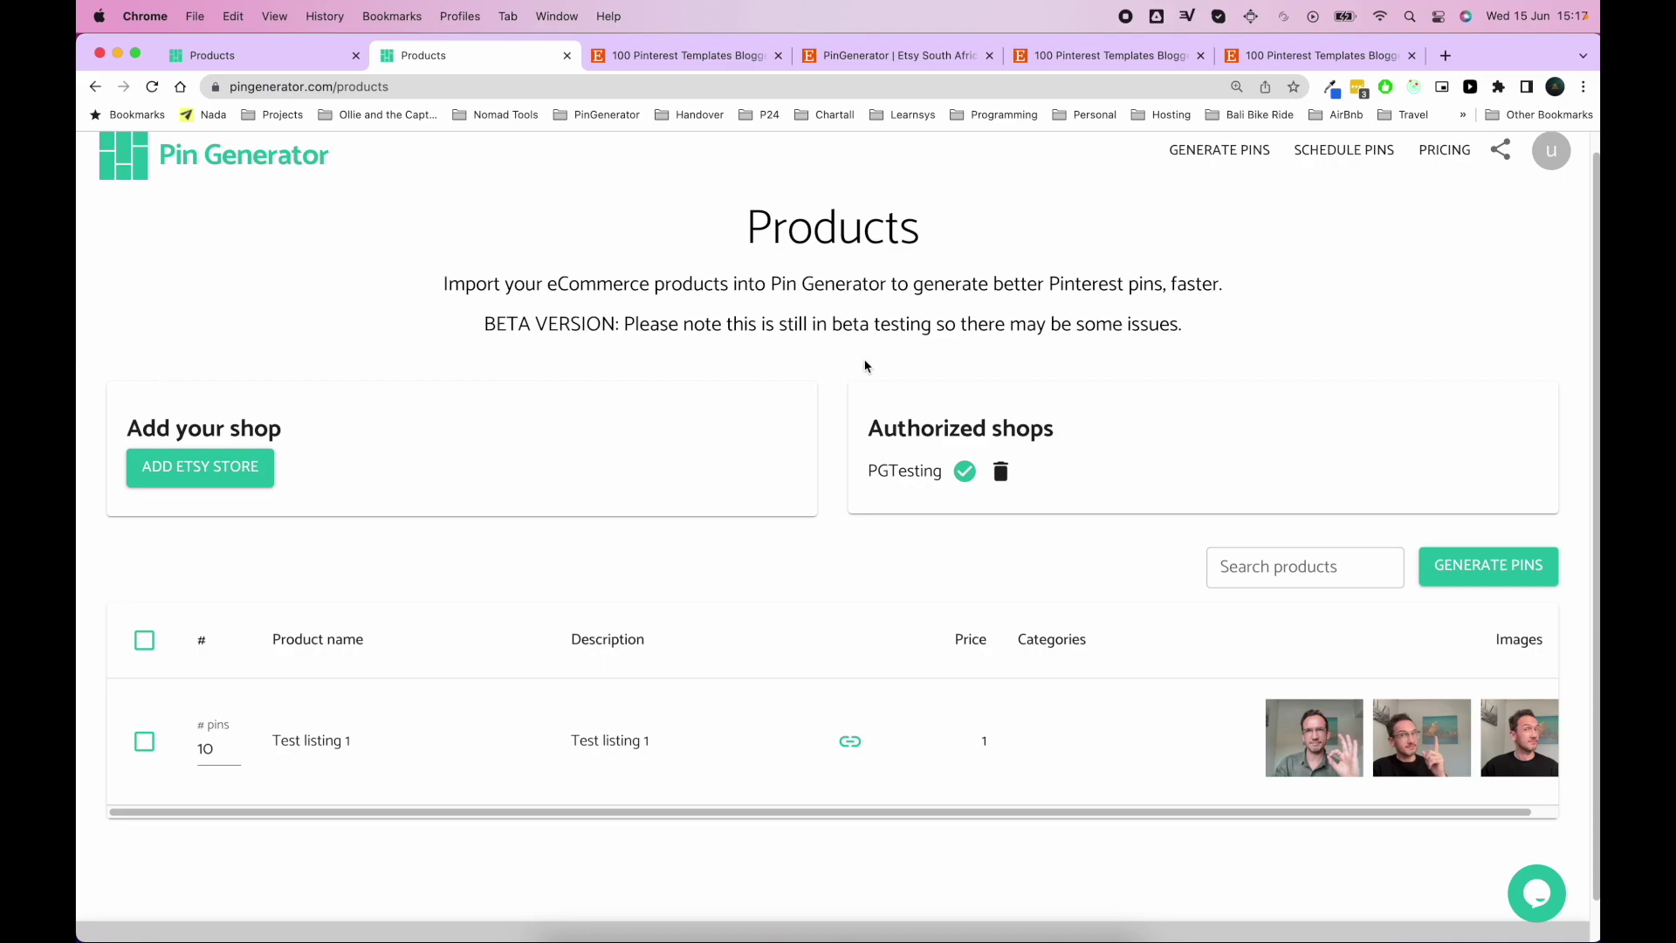
{"action": "scroll", "coordinate": [1246, 852], "scroll_direction": "down", "scroll_amount": 1}
{"action": "left_click", "coordinate": [1311, 911]}
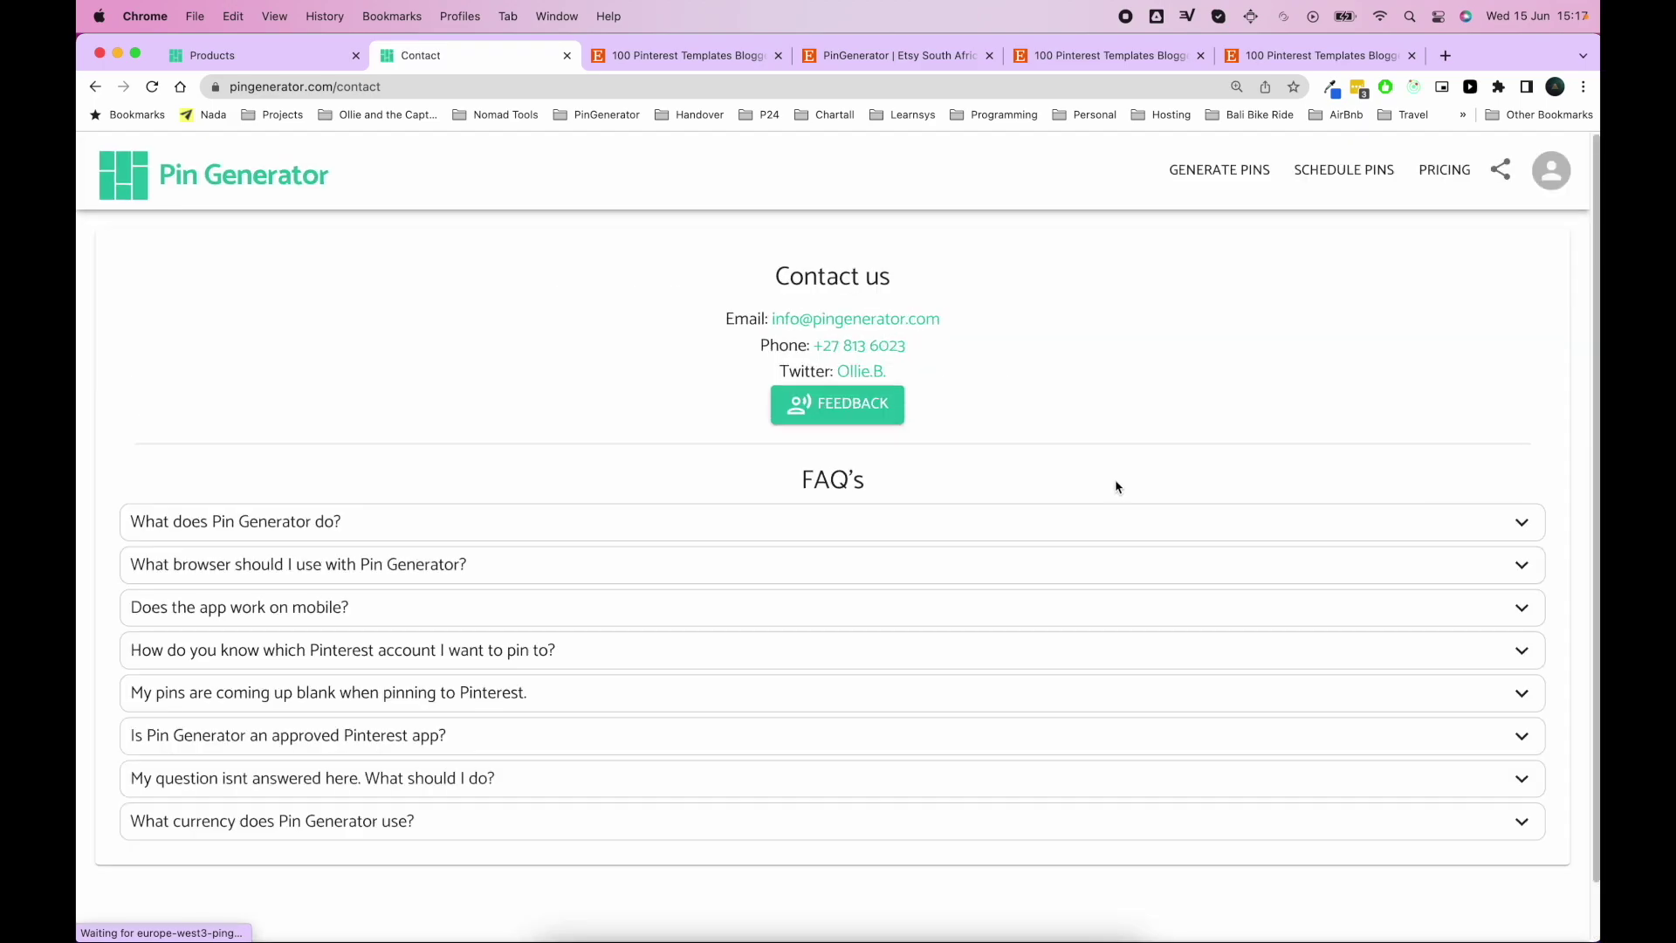